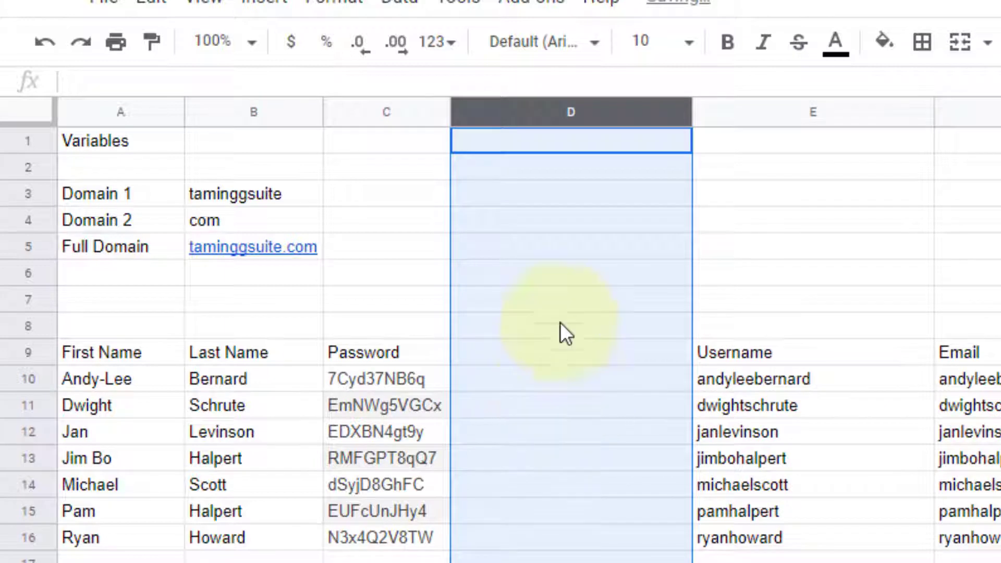
Step: Fill column D black and resize it to 20 px as a divider
click(885, 41)
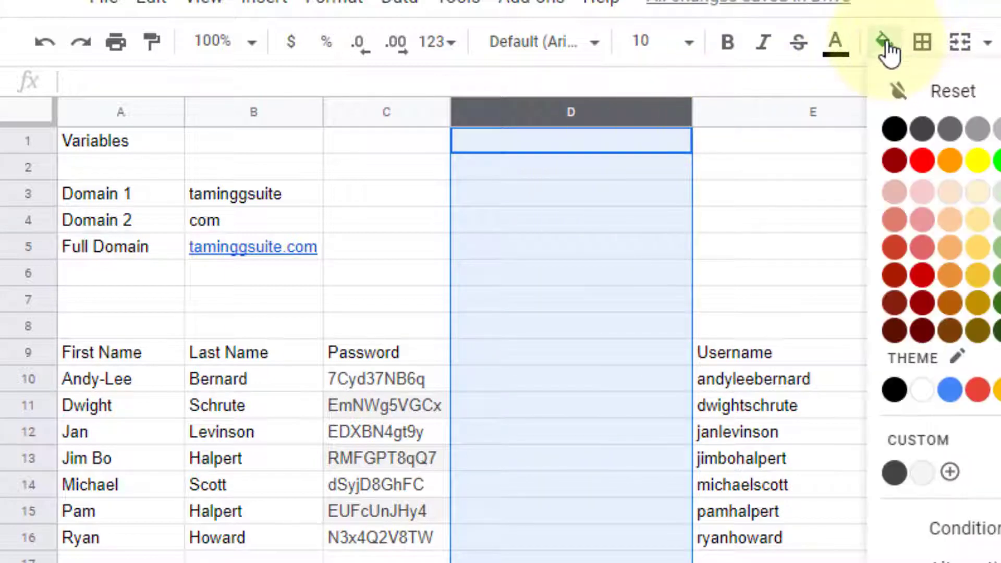
click(894, 128)
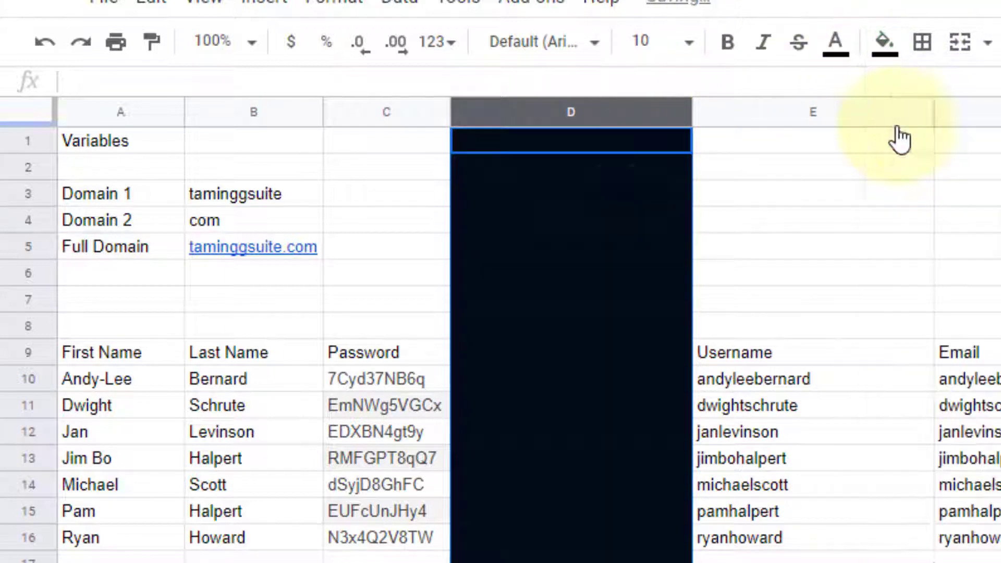
right_click(594, 111)
click(714, 530)
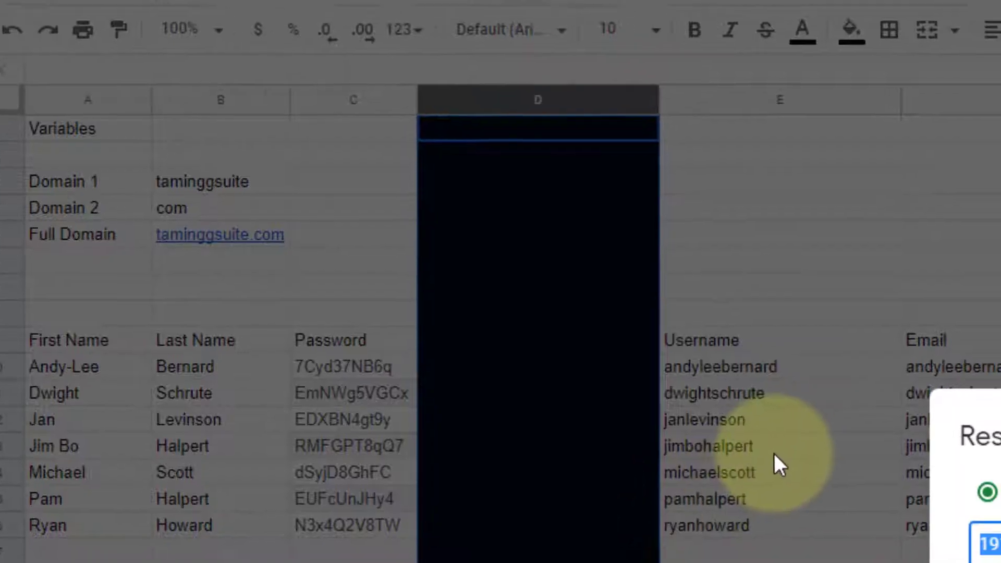
text(20)
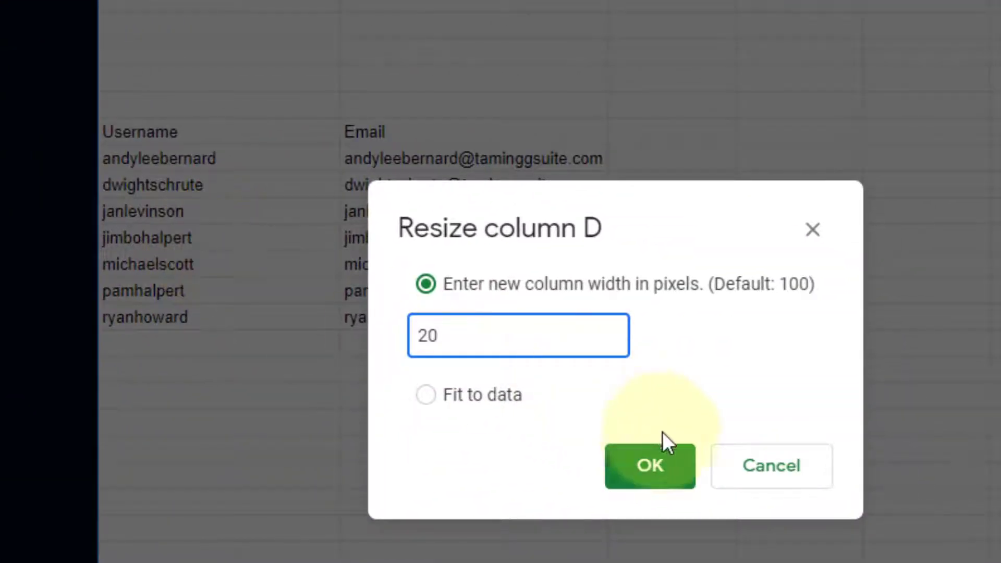
click(650, 464)
click(255, 61)
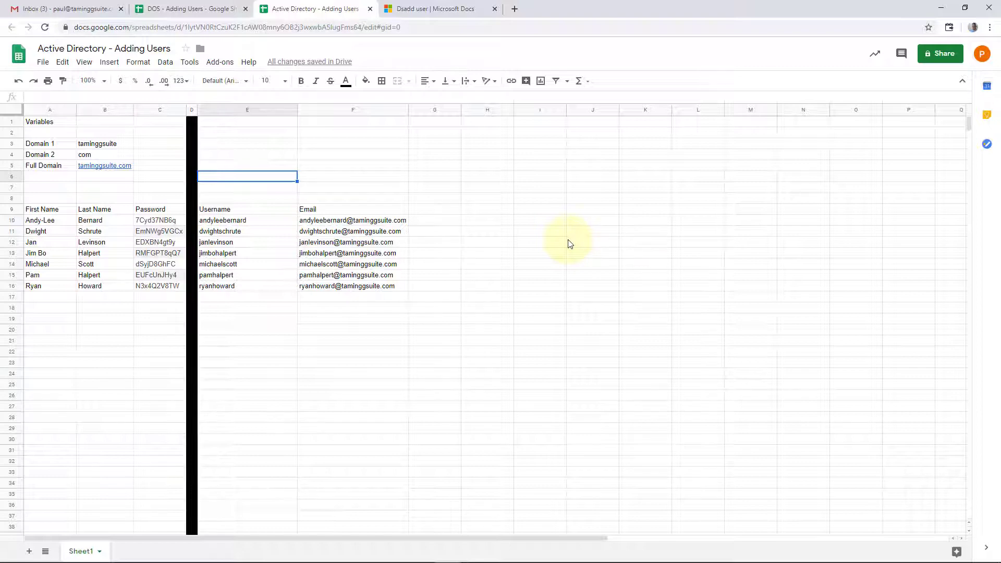
click(434, 209)
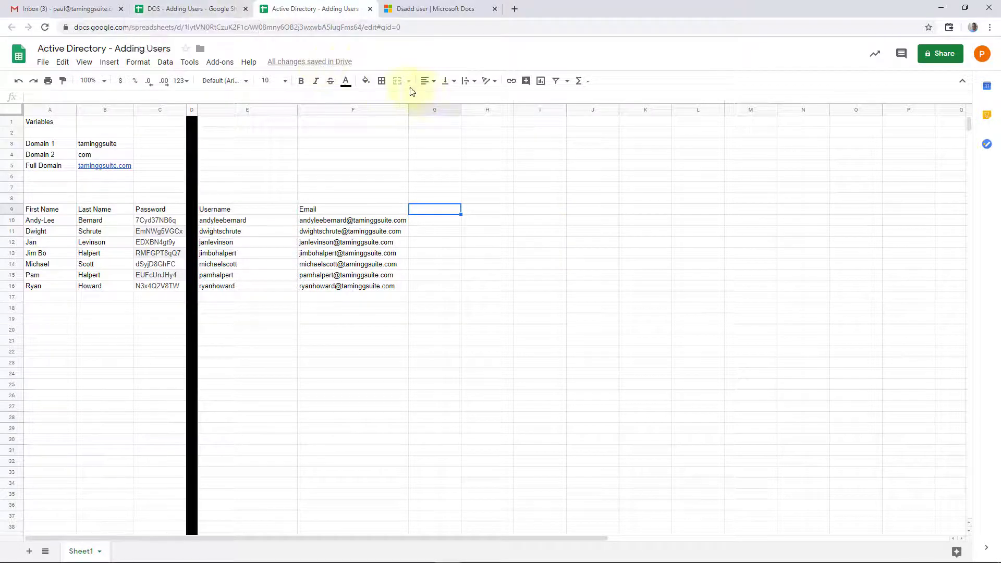
click(209, 9)
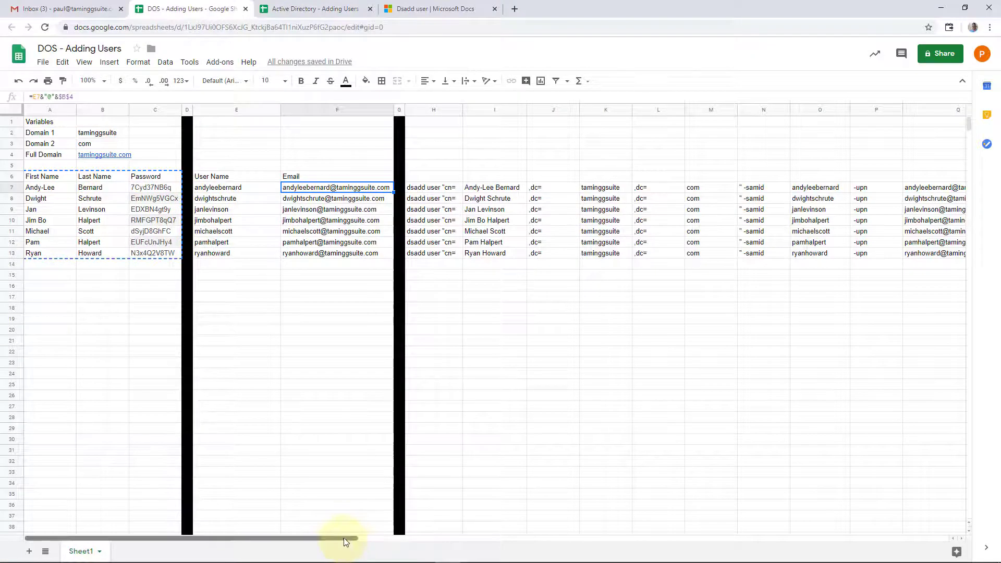
drag(335, 537, 714, 437)
click(433, 191)
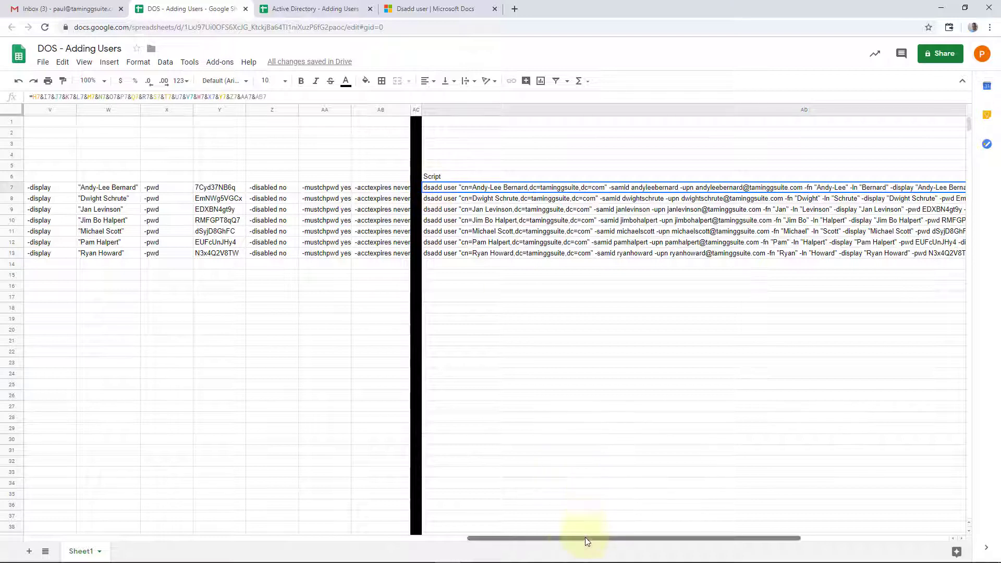
drag(585, 538, 250, 537)
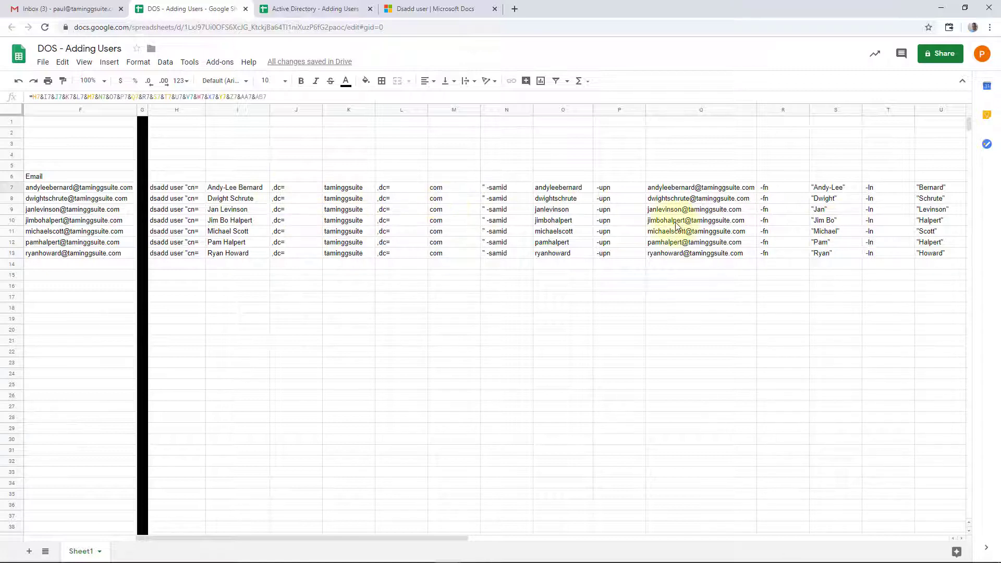
drag(424, 537, 644, 537)
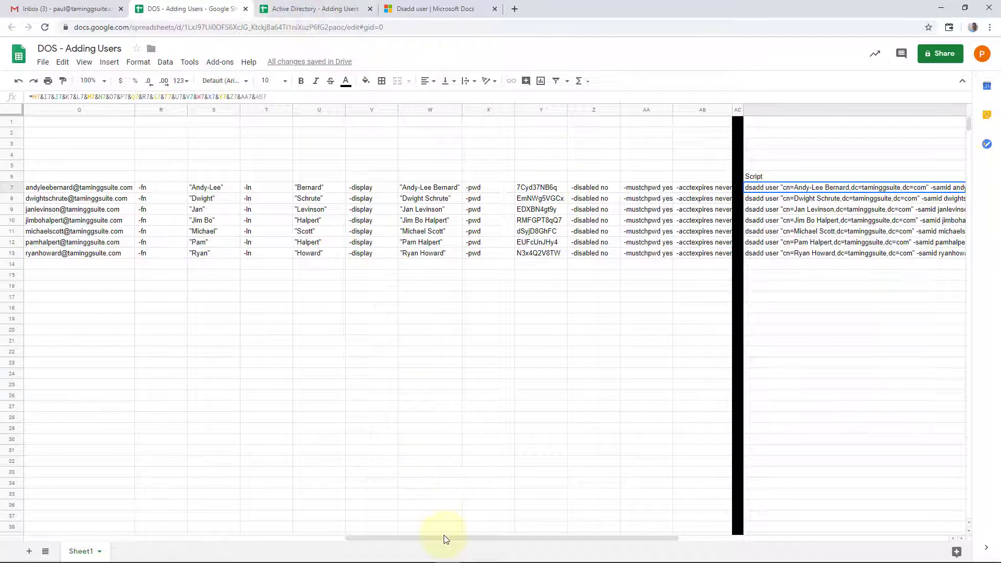
drag(443, 536, 218, 529)
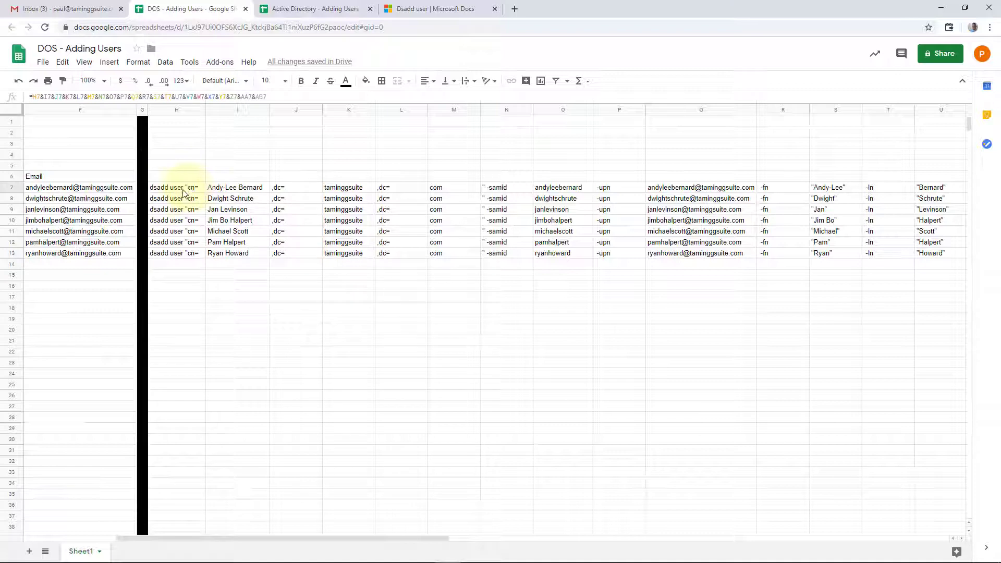
click(241, 190)
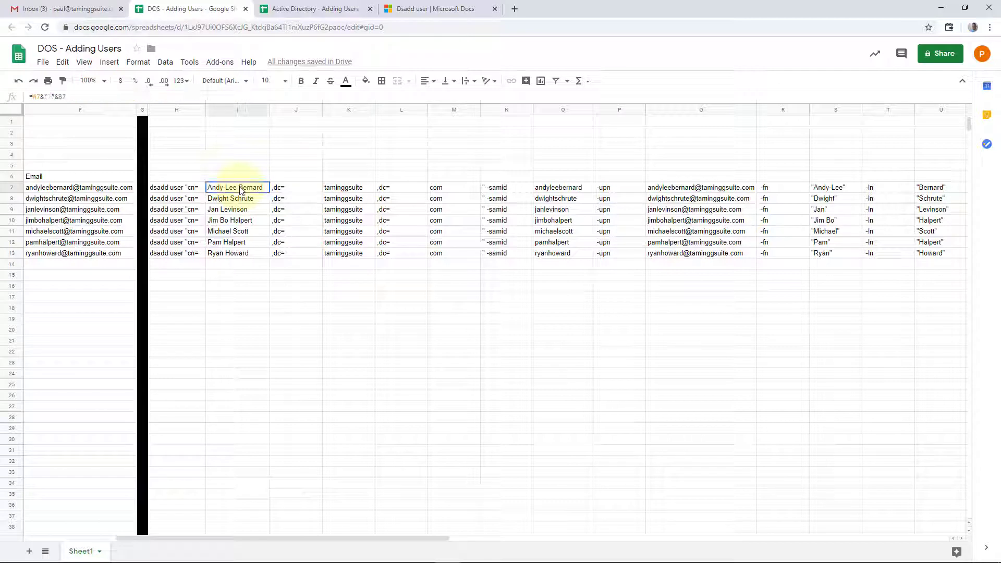
click(192, 189)
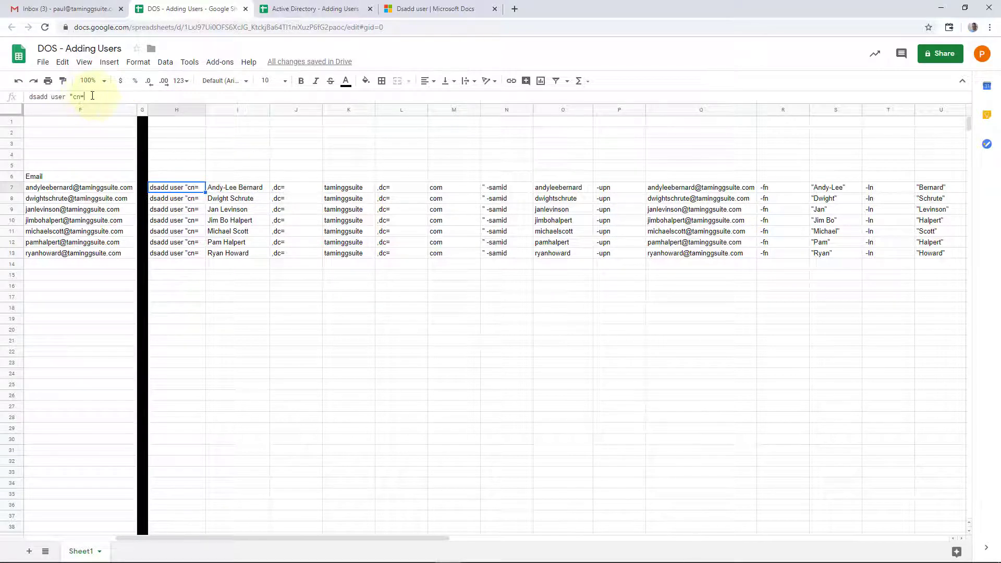
drag(91, 96, 11, 97)
key(ctrl+c)
click(300, 8)
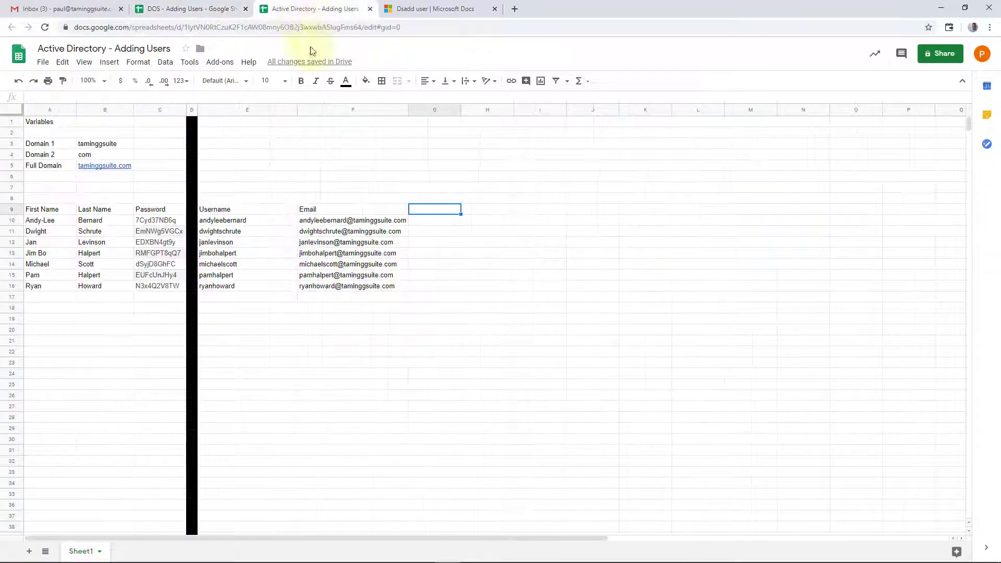
Step: Fill column G black and resize it to 20 px wide
click(421, 111)
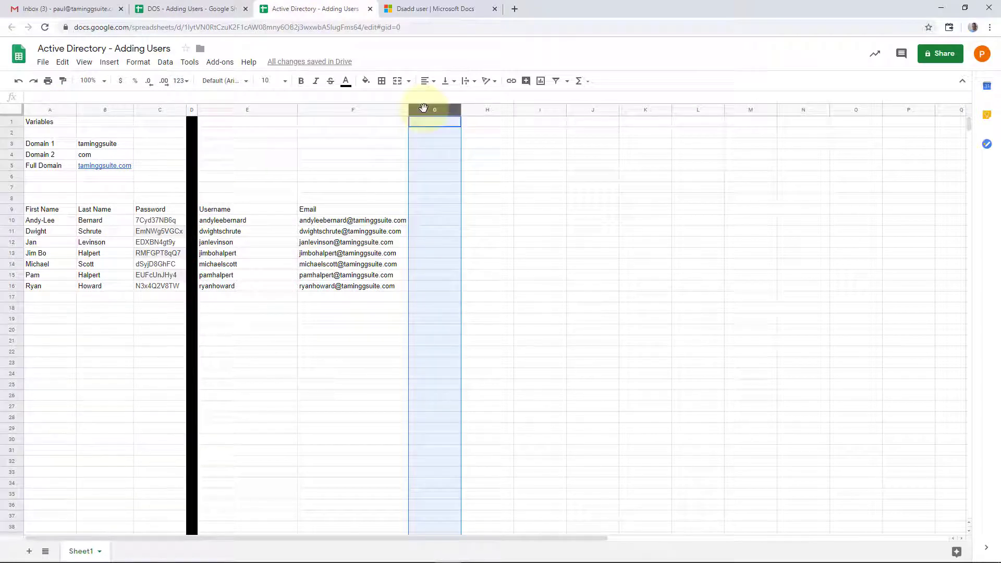
click(365, 81)
click(369, 117)
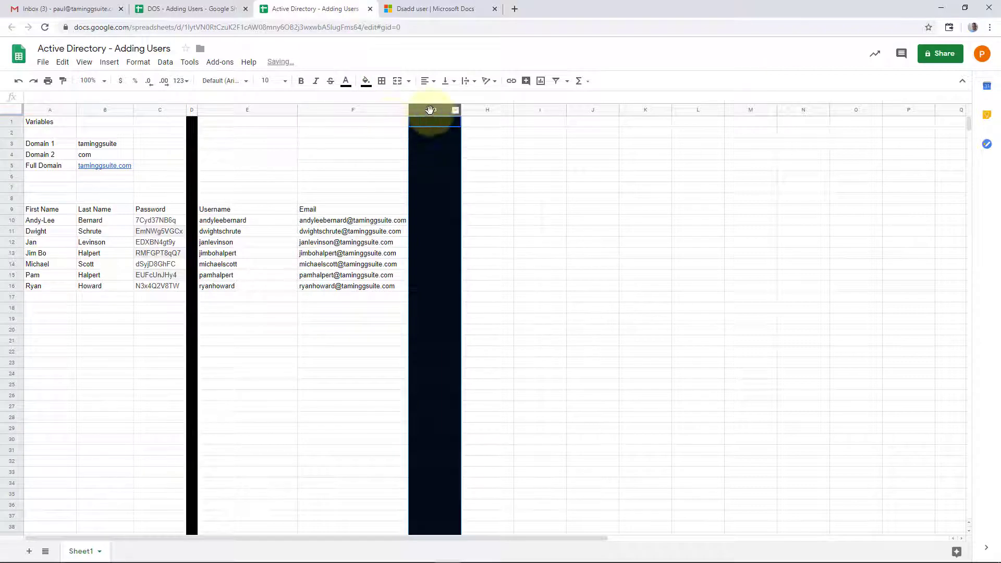
right_click(431, 110)
click(491, 282)
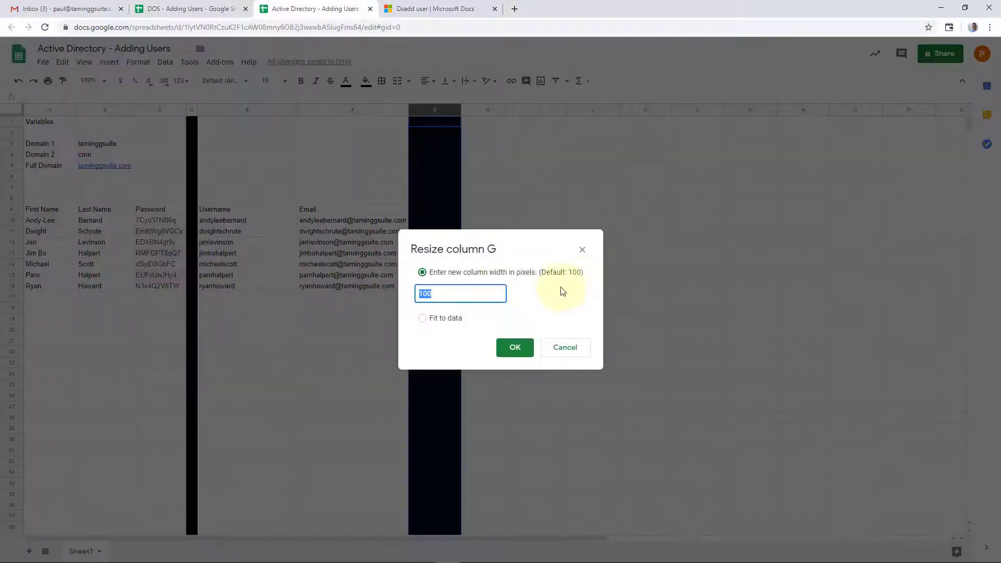
text(20)
click(515, 348)
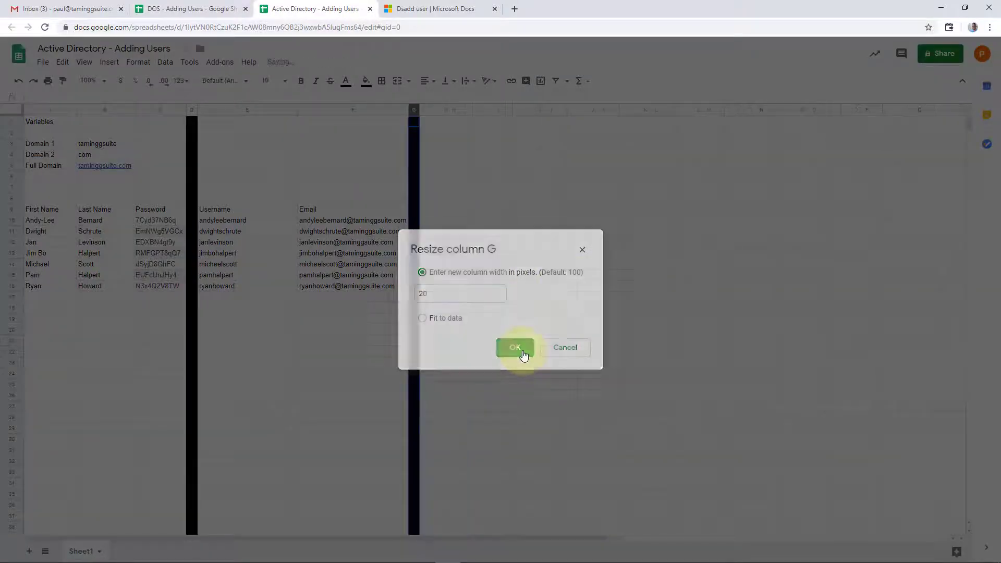
Step: Head H9 'Building', paste dsadd user "cn= into H10 with sheet formatting, and widen column H
click(444, 211)
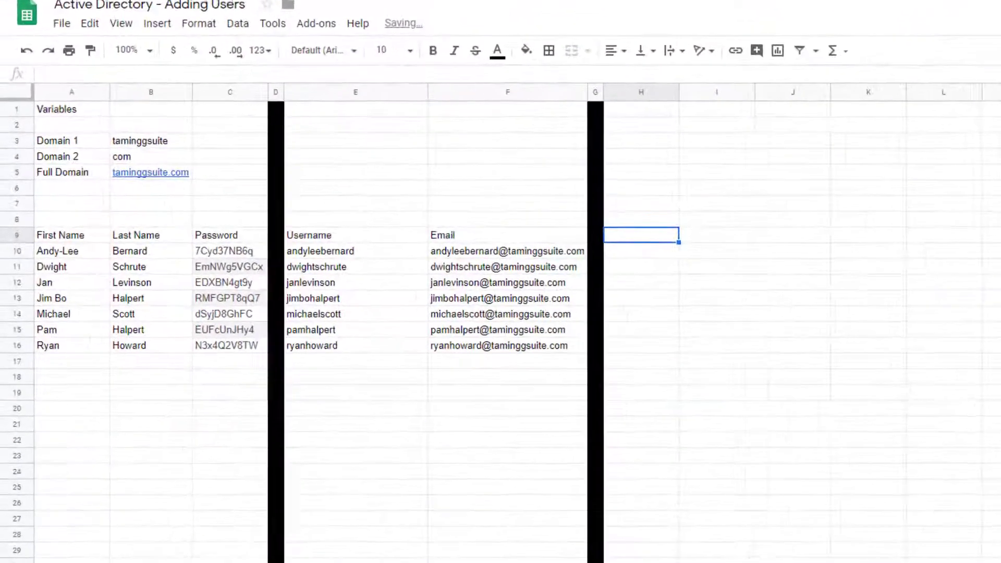
text(Building)
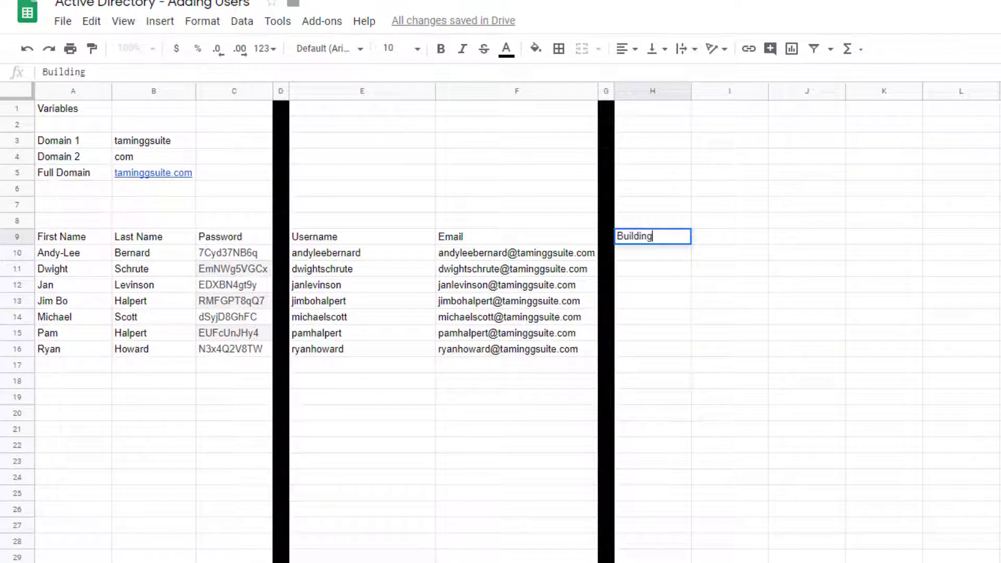
click(635, 254)
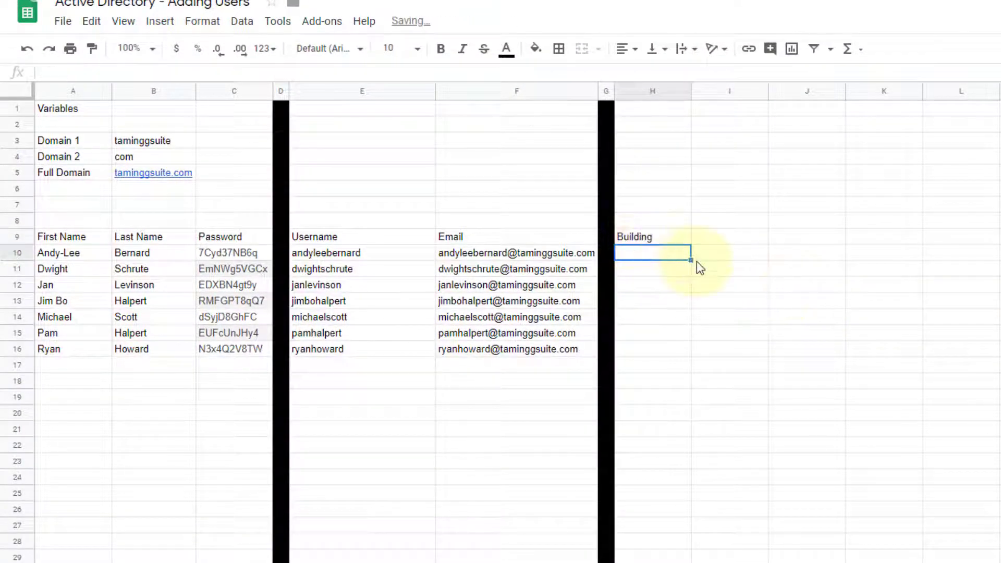
key(ctrl+v)
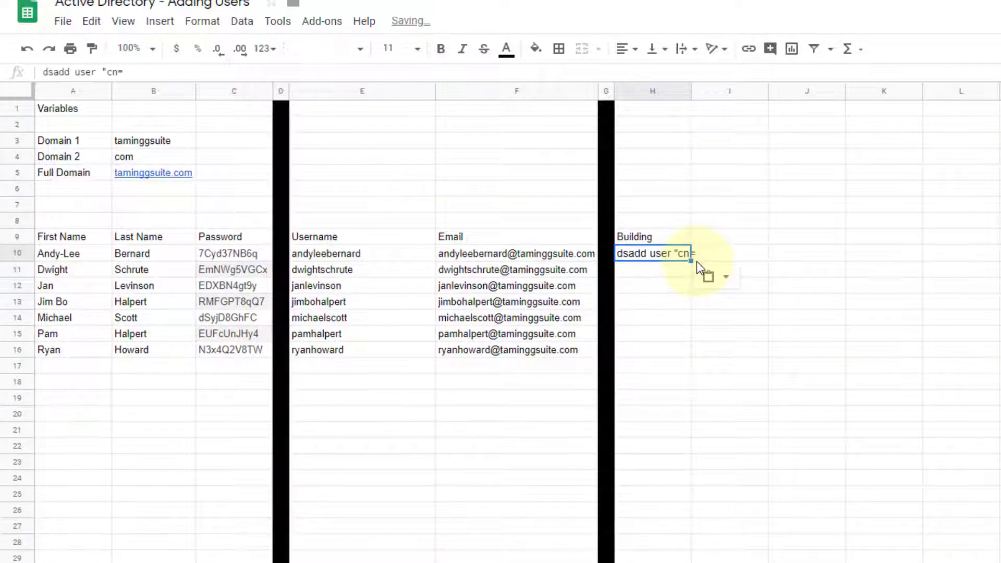
click(728, 282)
click(771, 305)
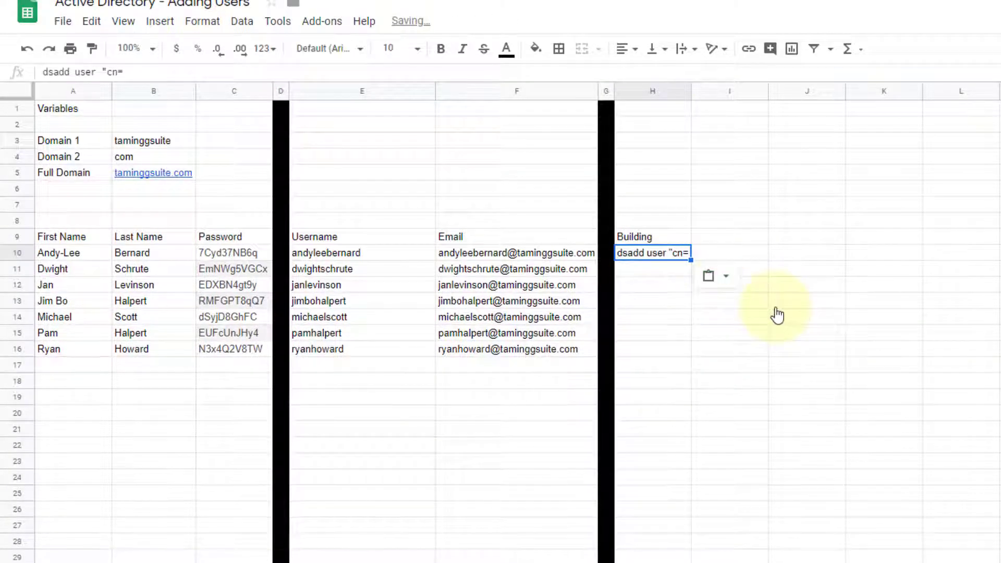
drag(689, 92, 709, 92)
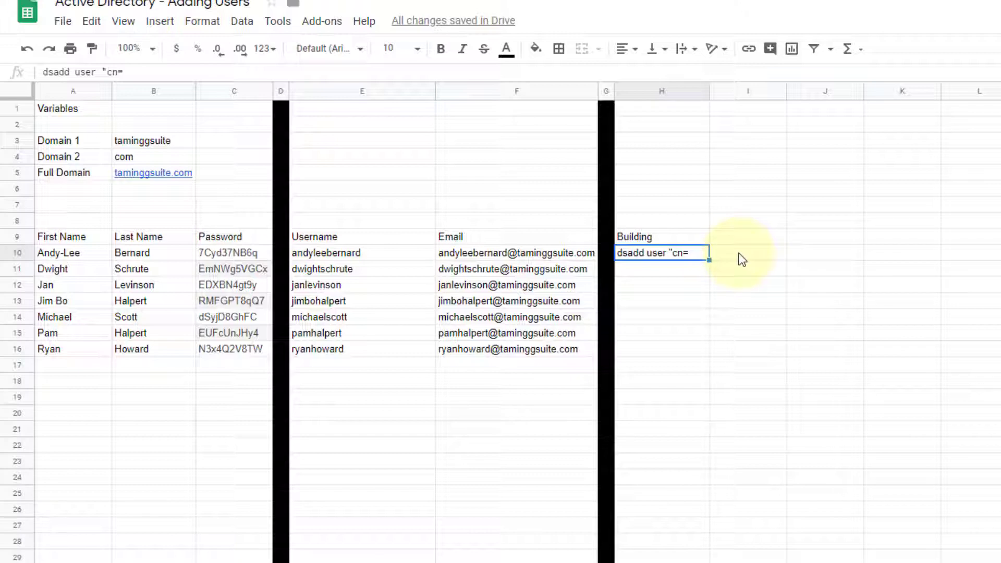
click(741, 259)
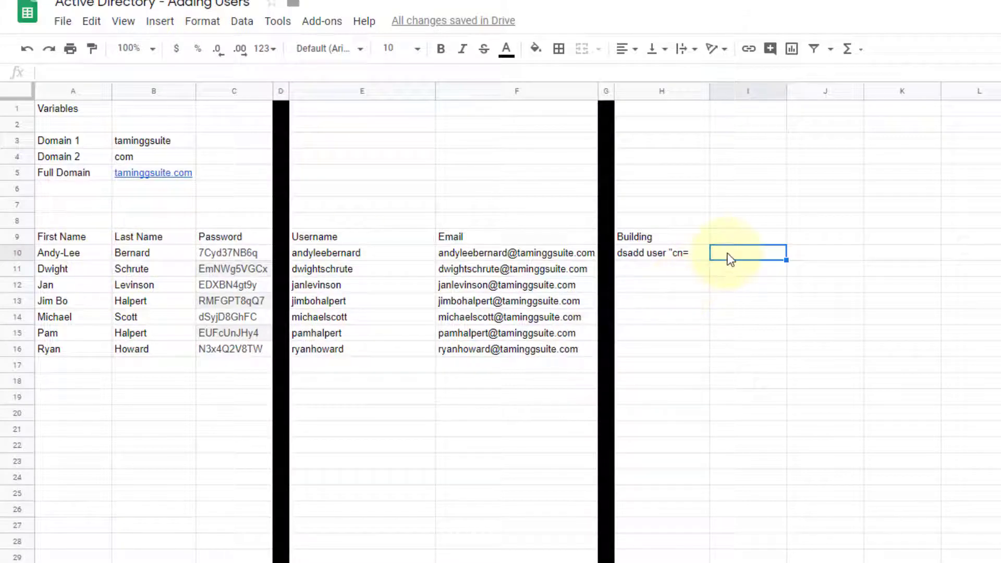
text(=)
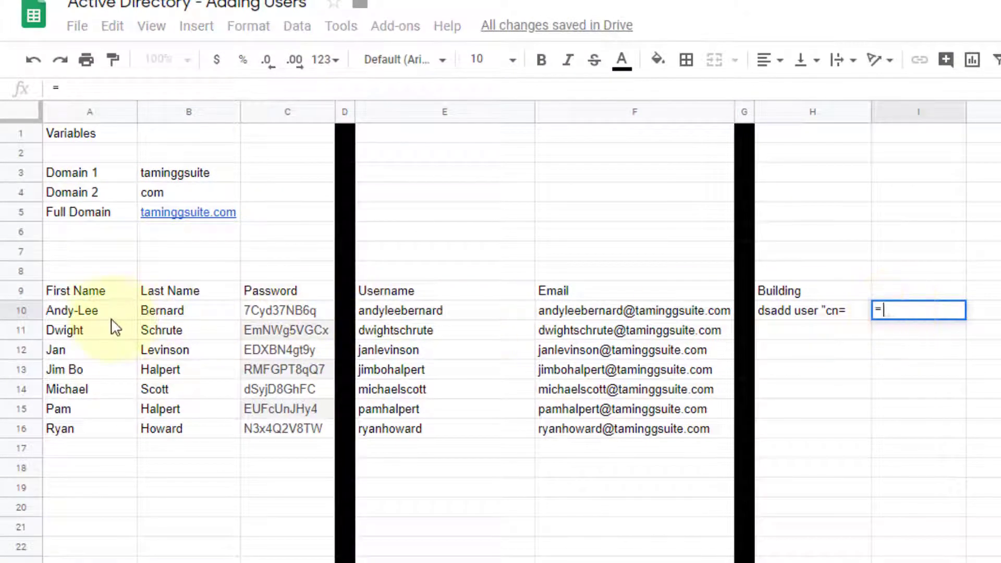
click(89, 315)
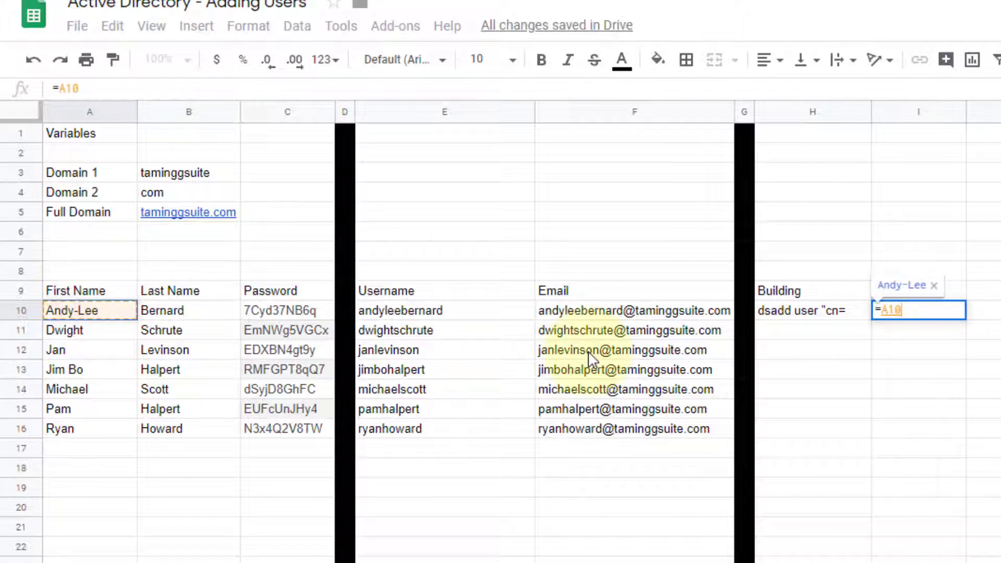
text(&")
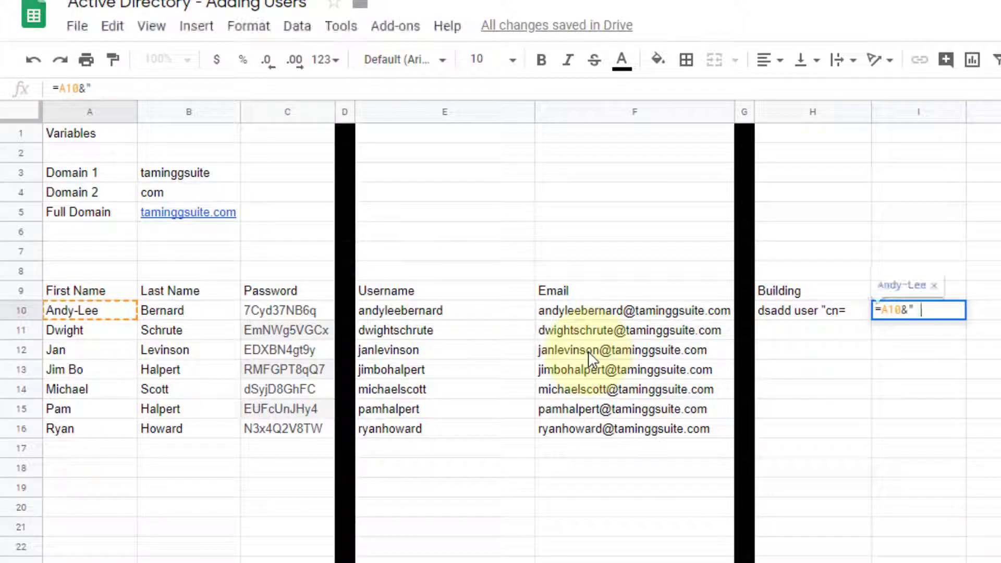
text( "&)
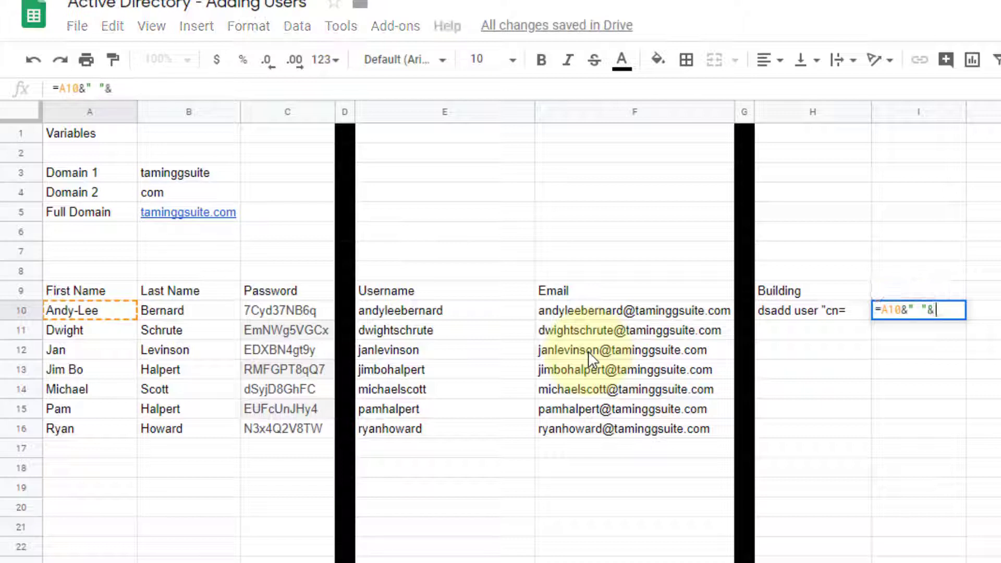
click(157, 309)
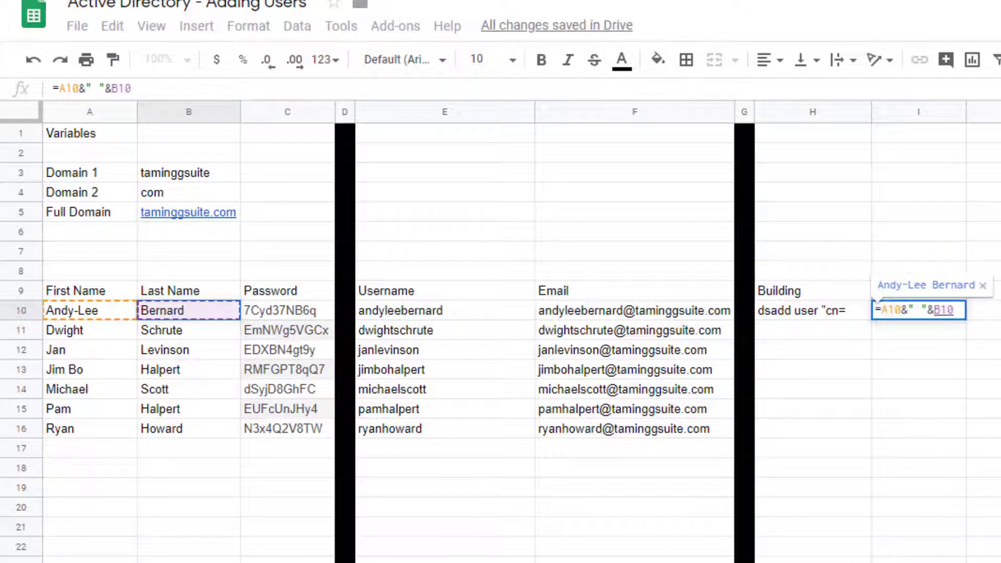
key(Return)
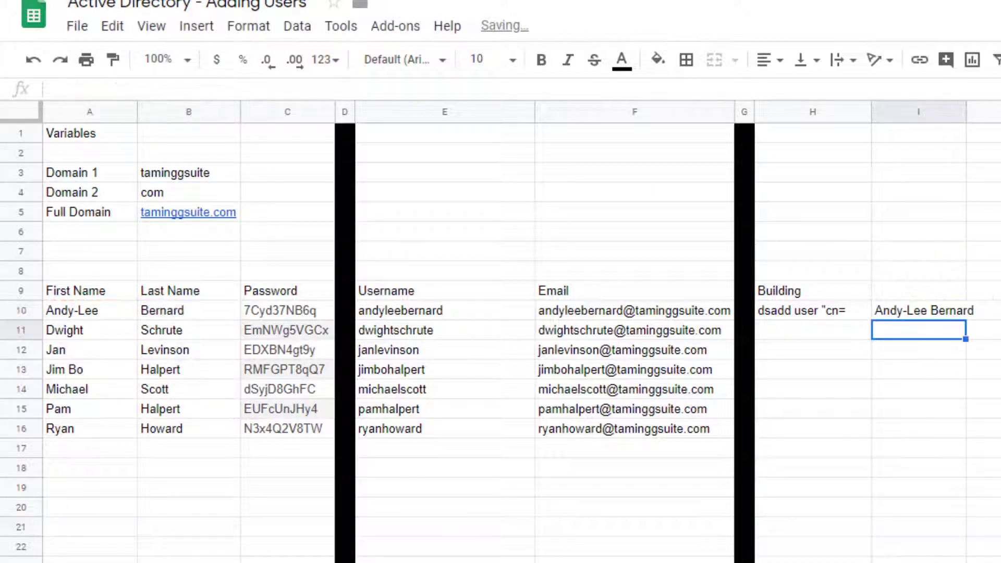
double_click(964, 112)
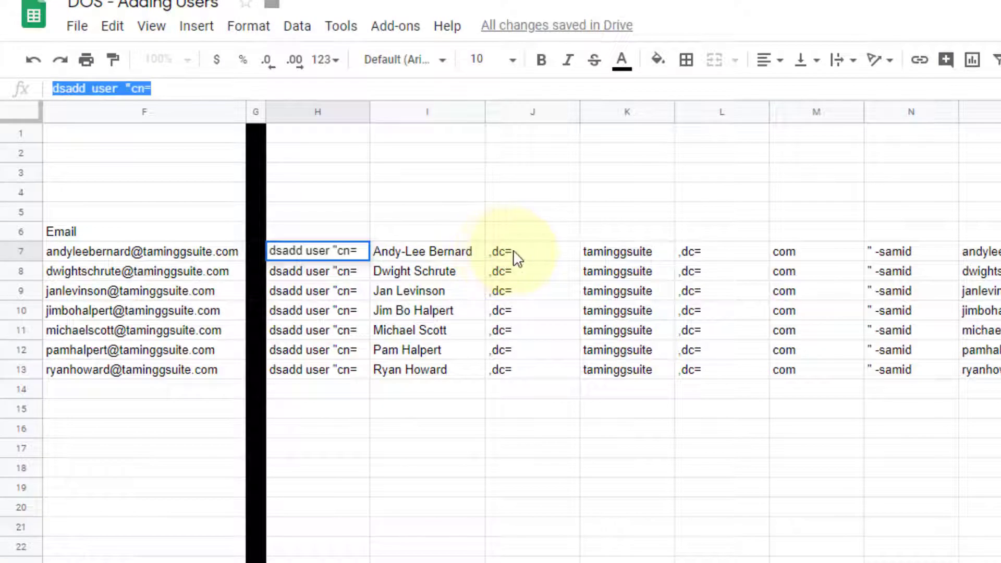
Step: Paste ,dc= into J10 and enter =B3 (taminggsuite) in K10
click(526, 258)
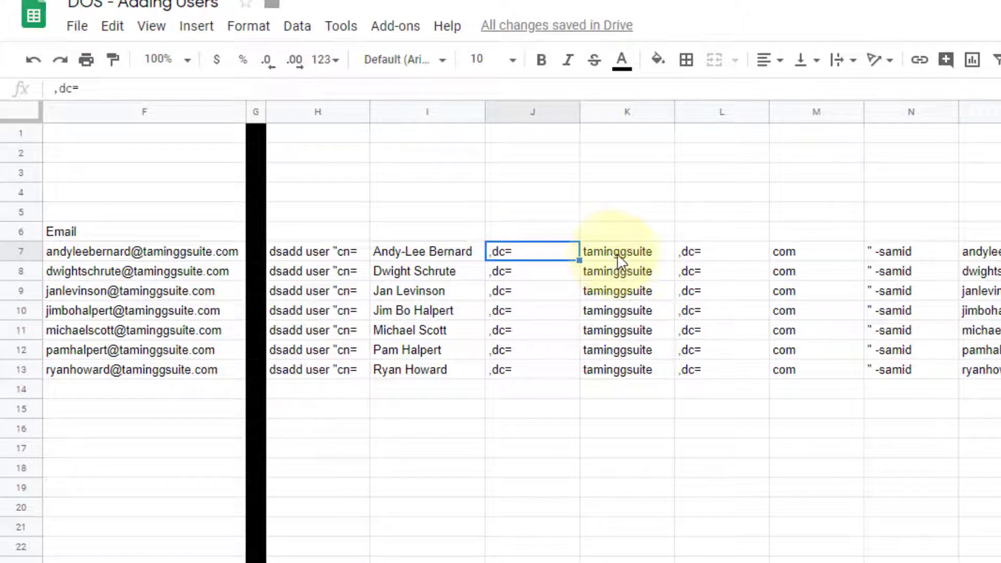
click(696, 259)
click(534, 257)
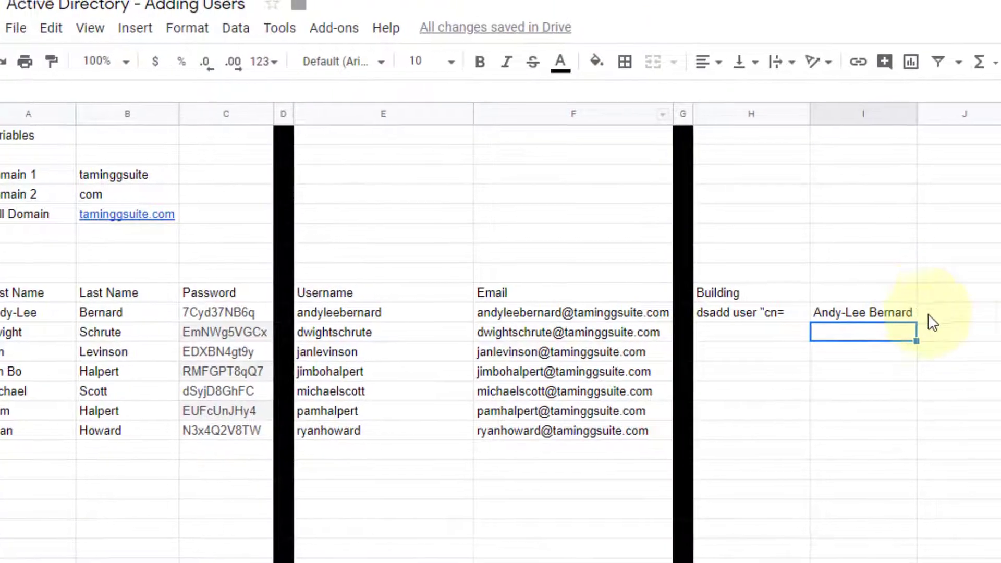
click(935, 319)
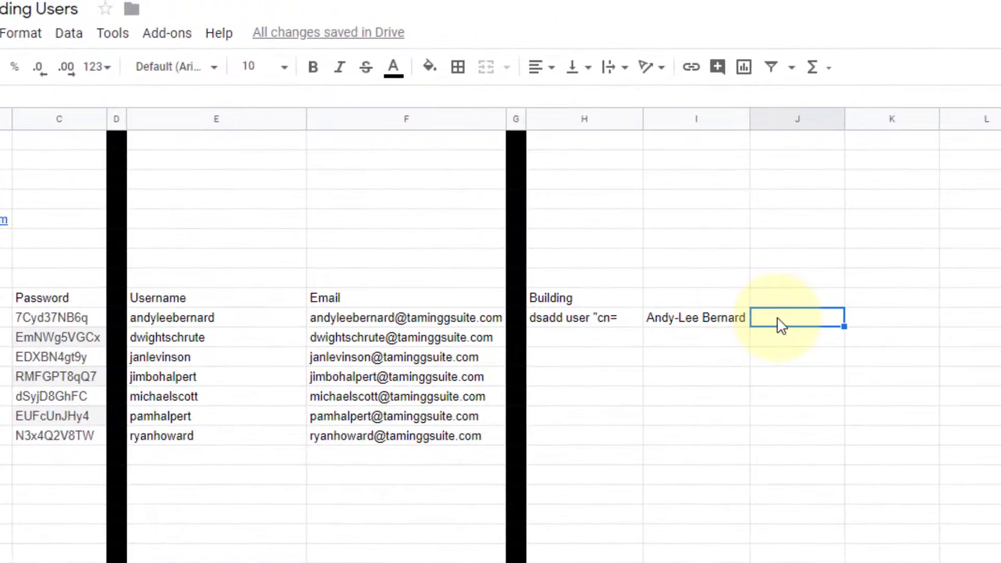
text(,dc=)
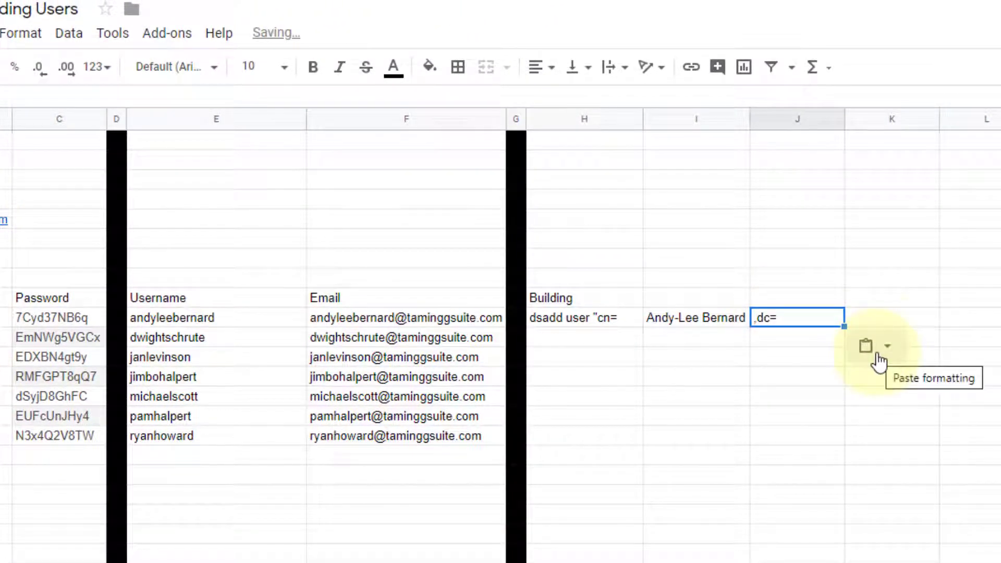
click(888, 316)
text(=)
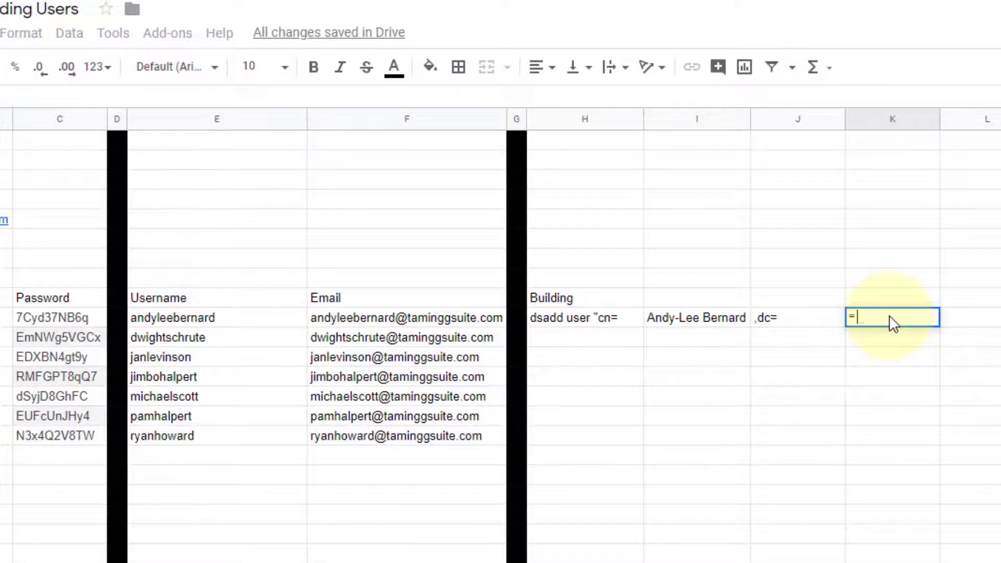
click(163, 181)
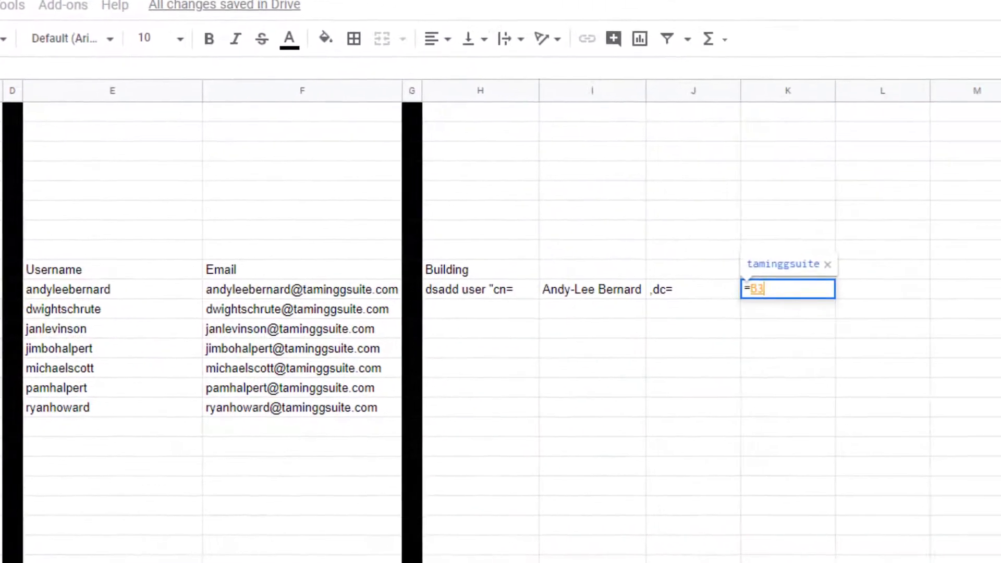
key(Return)
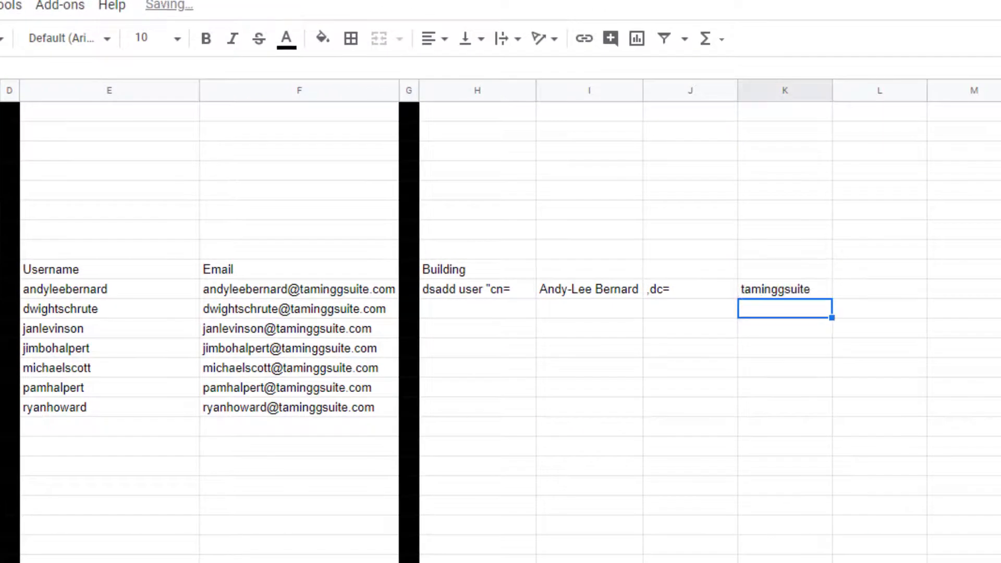
Step: Paste another ,dc= into L10 and enter =B4 (com) in M10
click(867, 290)
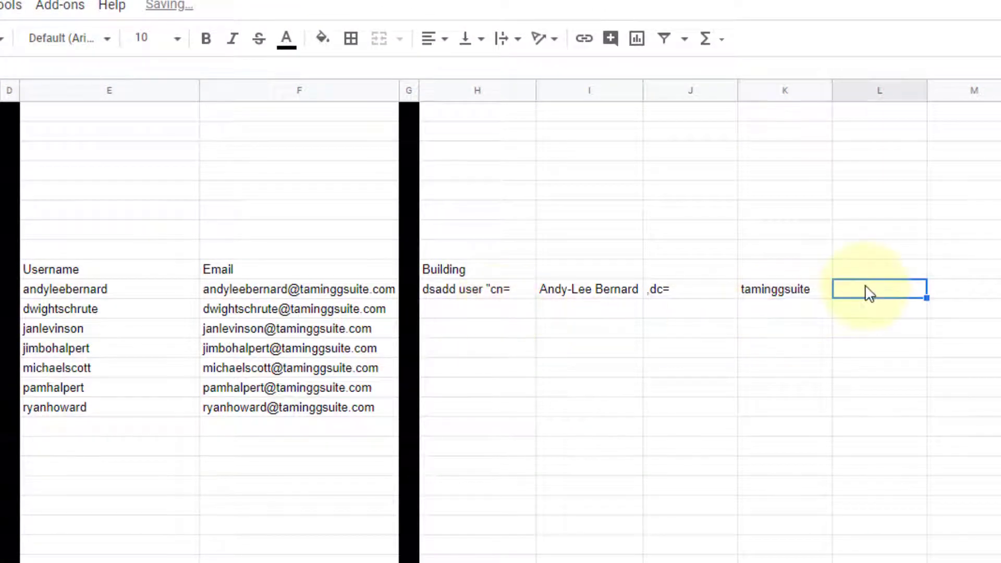
text(,dc=)
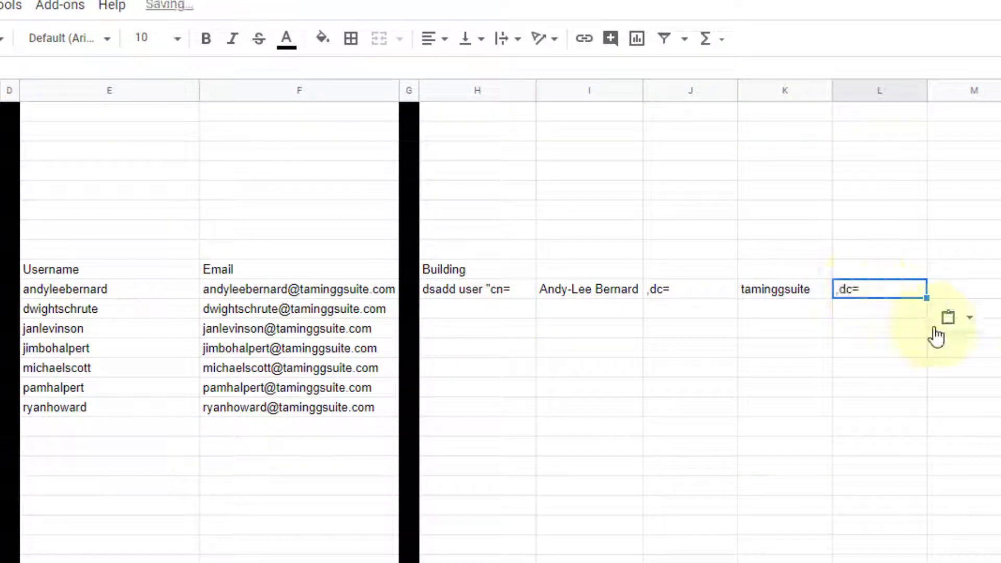
click(966, 296)
text(=)
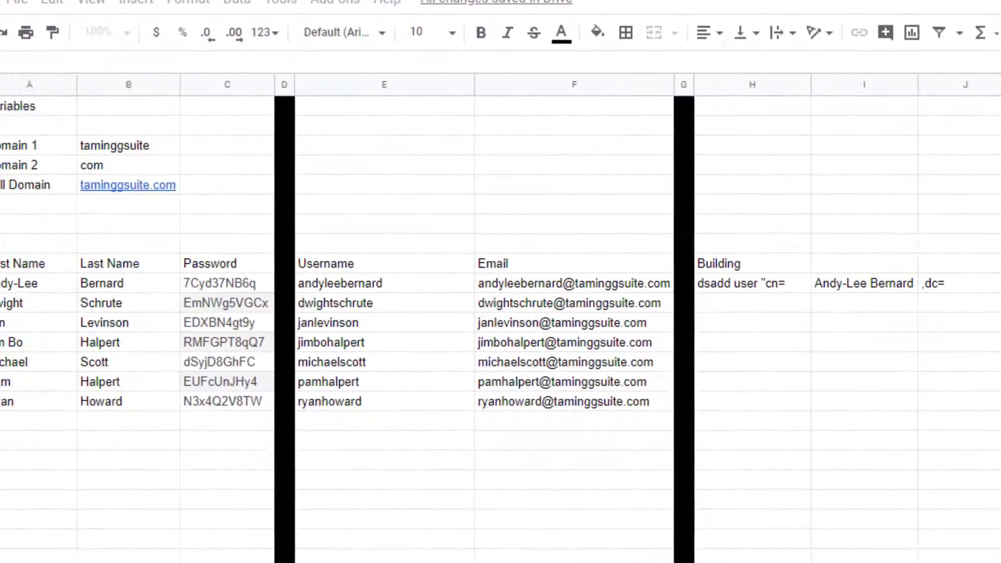
click(180, 164)
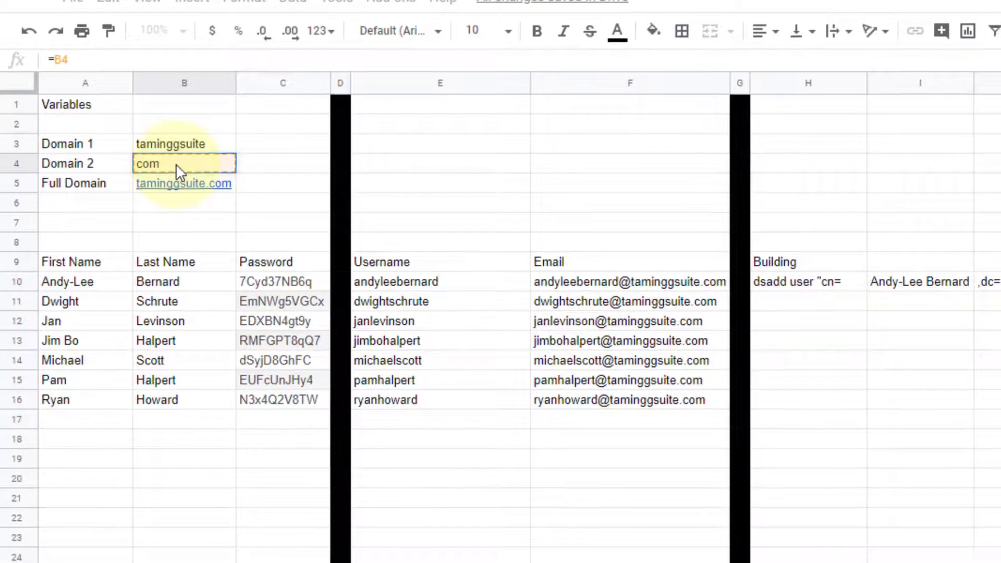
key(Return)
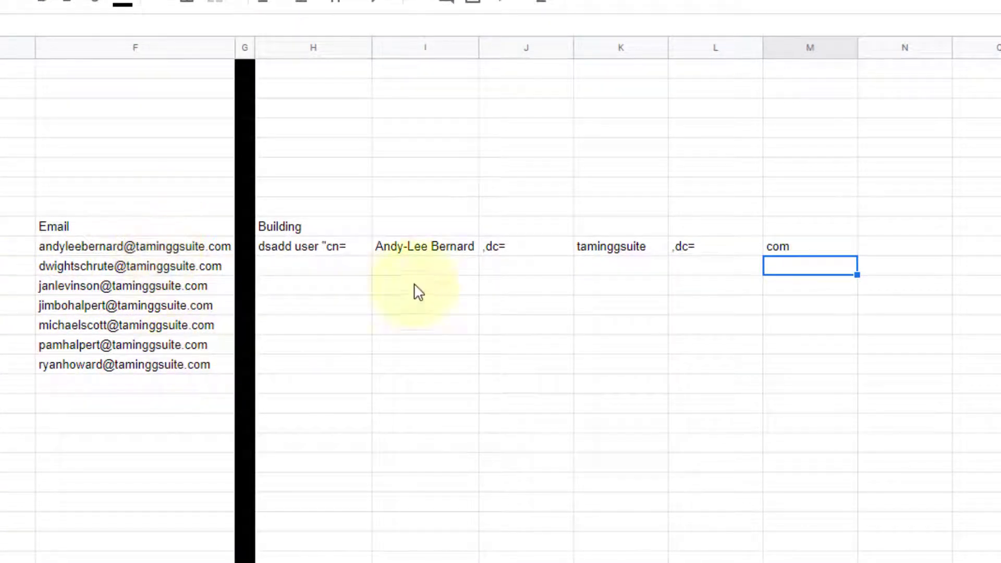
Step: Make the domain formulas absolute as =$B$3 in K10 and =$B$4 in M10
click(604, 248)
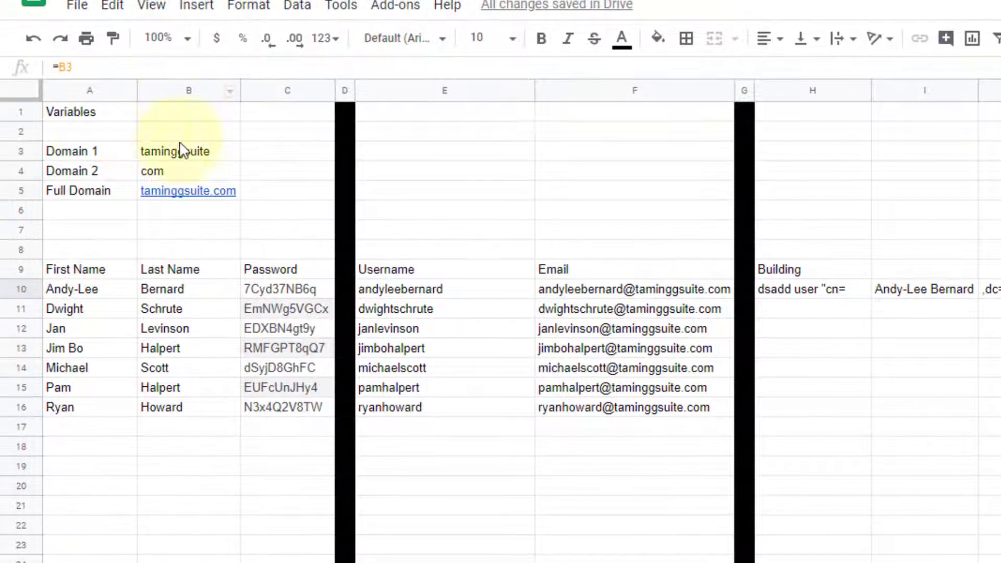
click(61, 66)
text($)
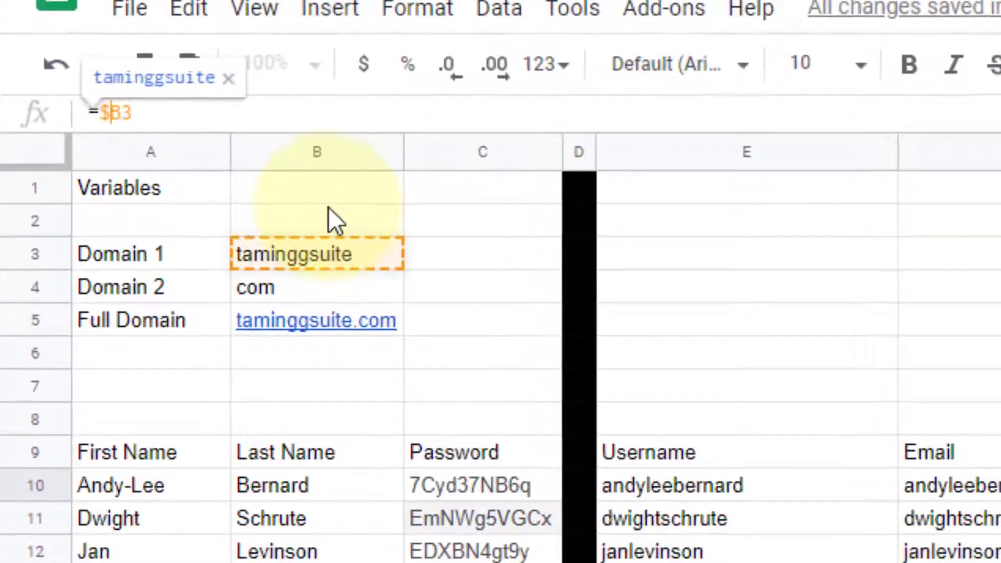
key(Right)
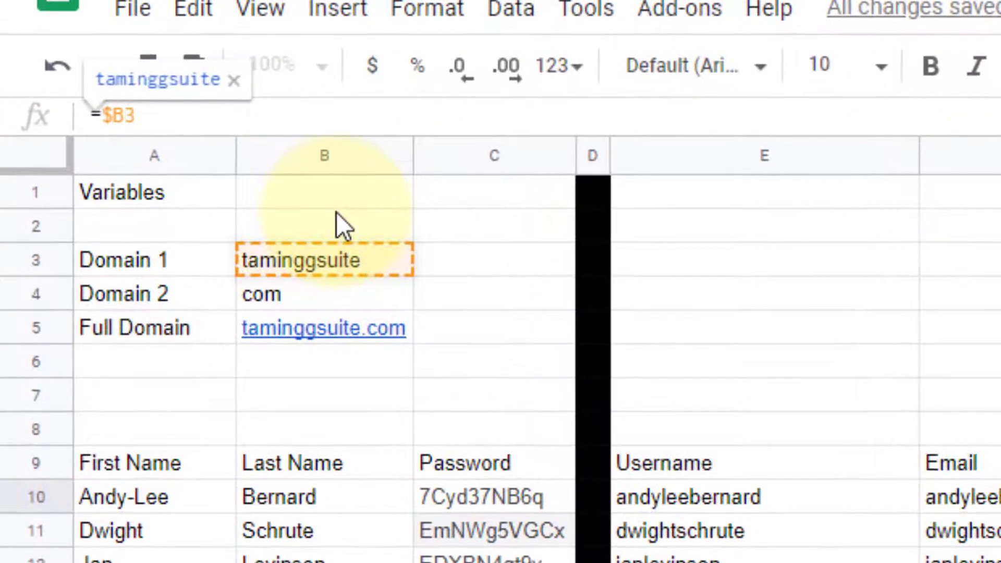
text($)
key(Return)
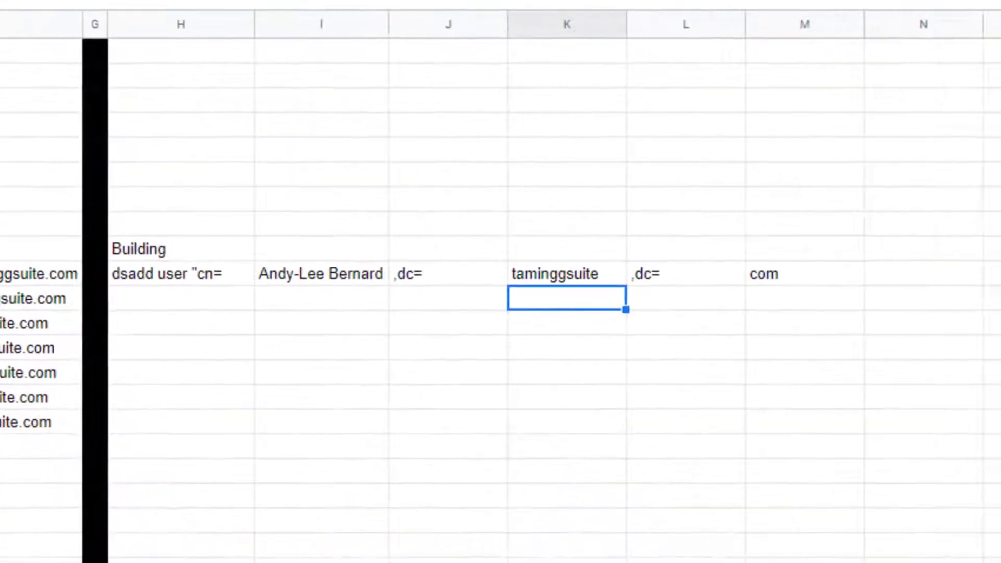
click(789, 276)
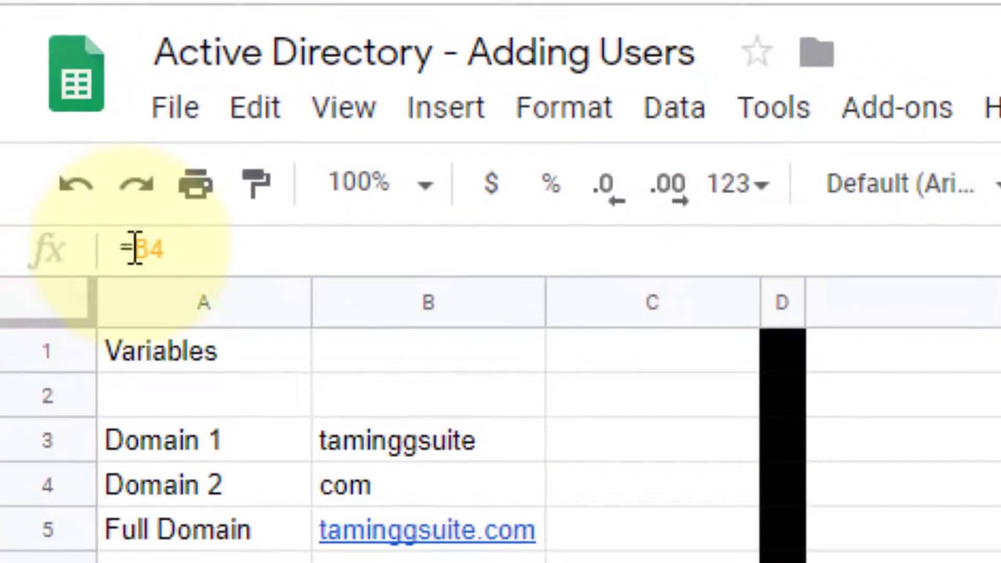
click(135, 249)
text($B4)
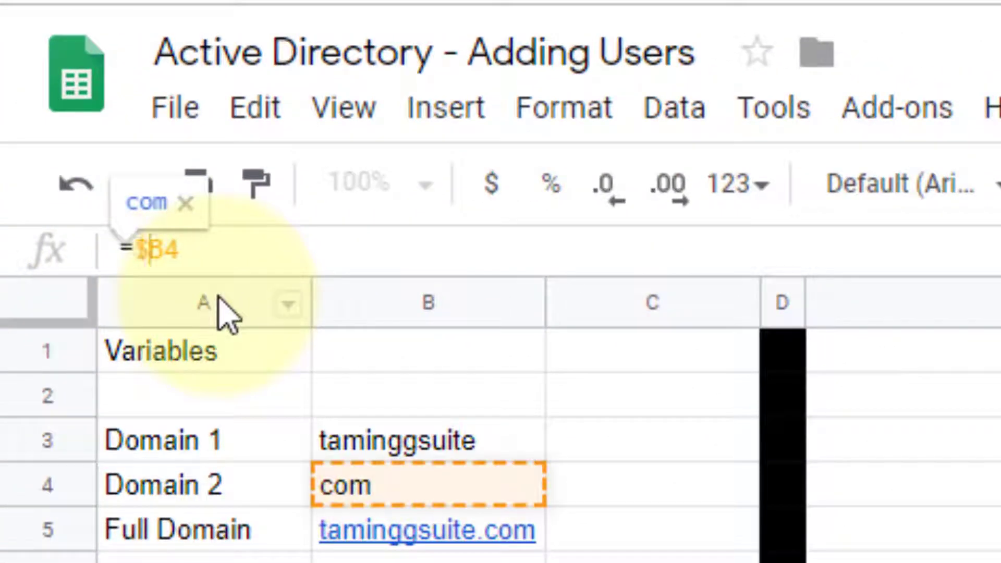
key(Right)
text($)
key(Return)
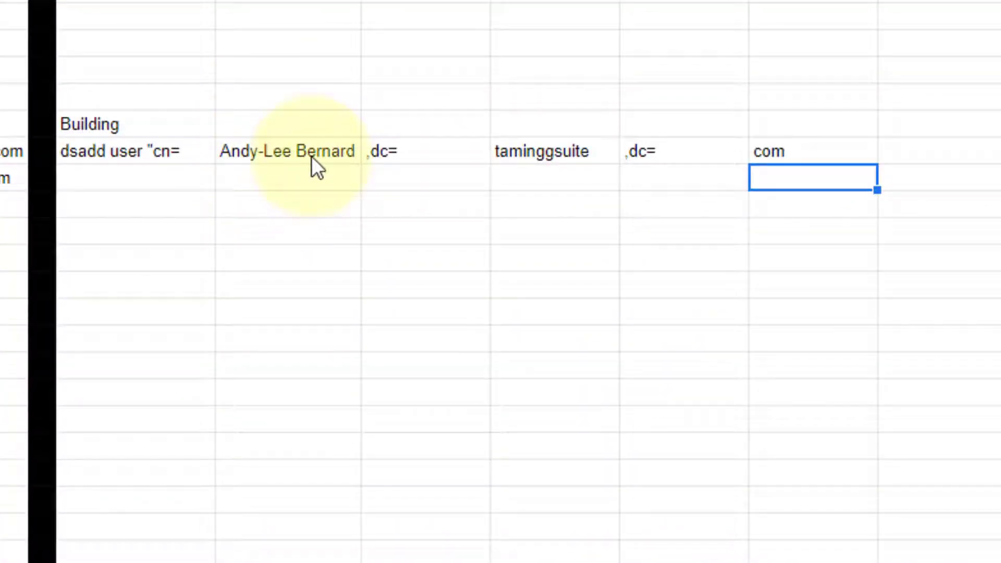
click(907, 148)
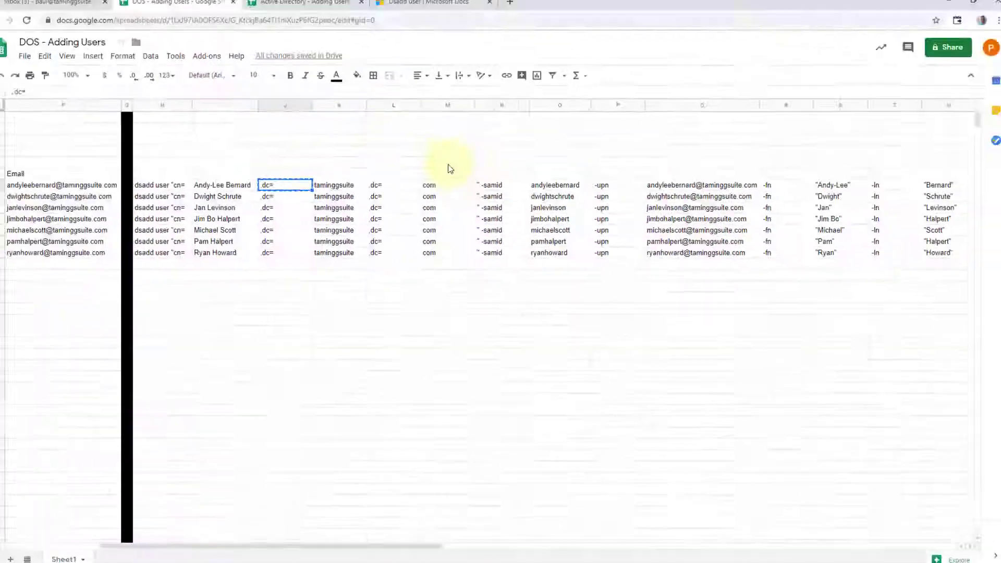
Step: Paste the " -samid piece from the reference sheet into N10 after com
click(506, 190)
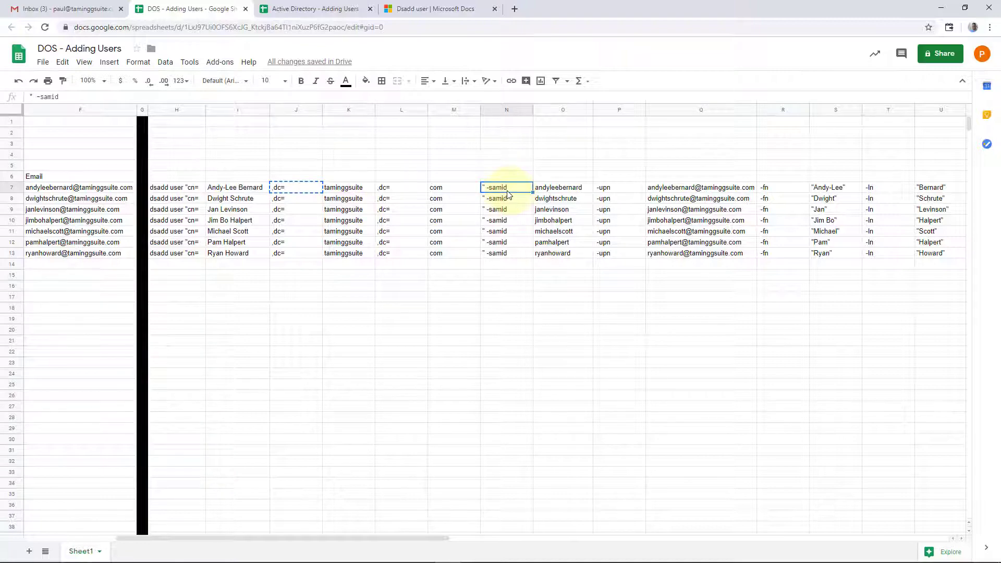
click(438, 10)
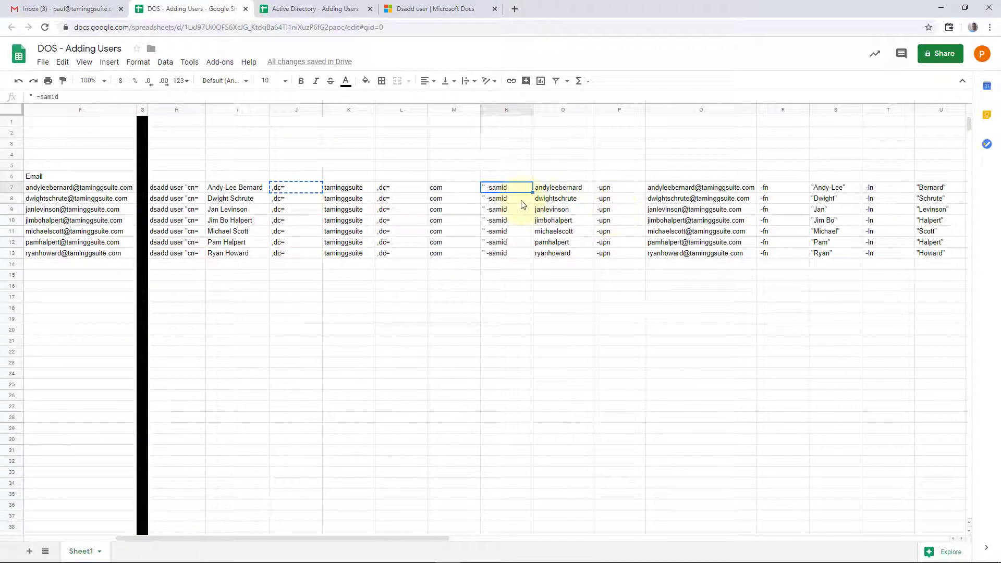
click(320, 9)
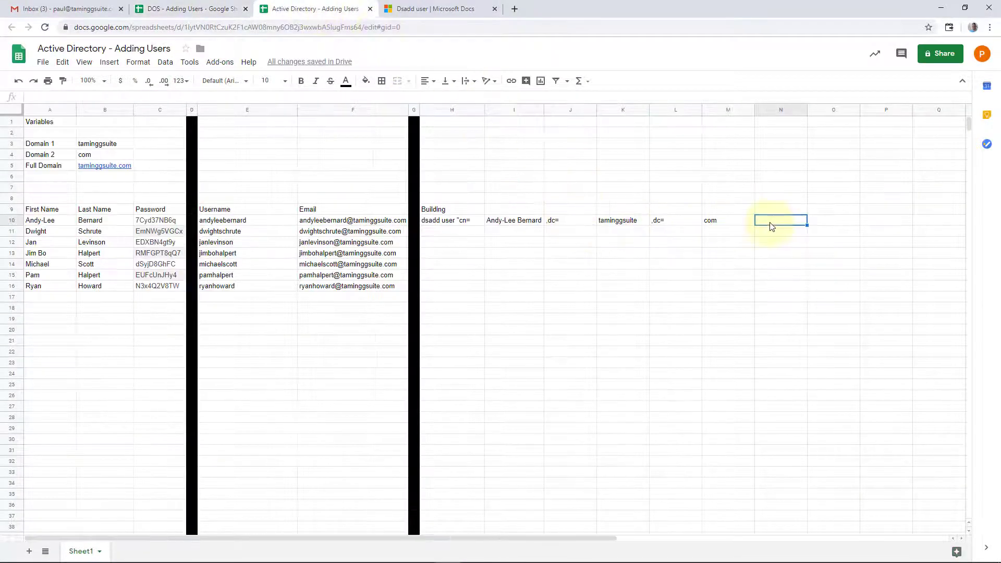
key(ctrl+v)
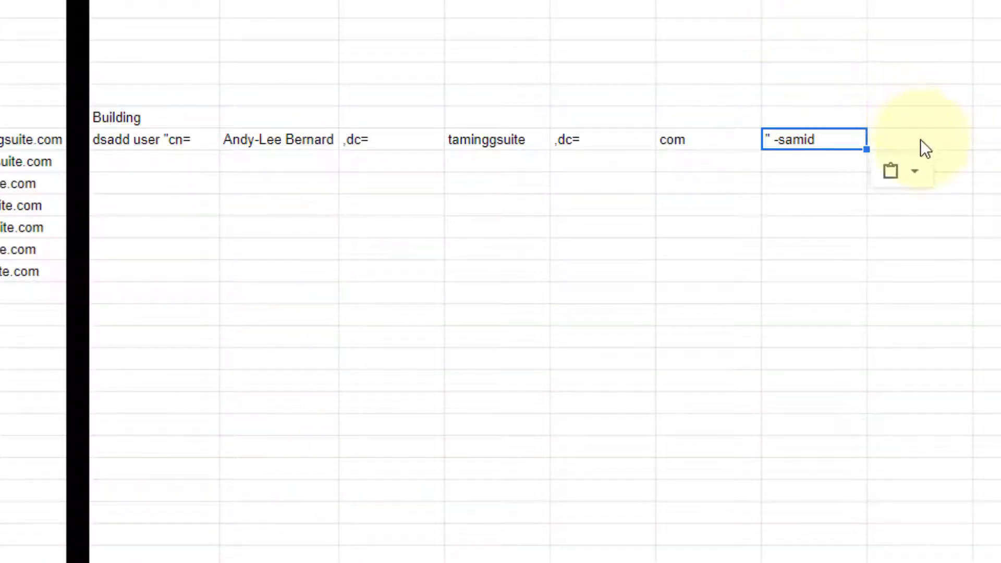
Step: Enter =E10 in O10 to pull in the user's username
click(925, 150)
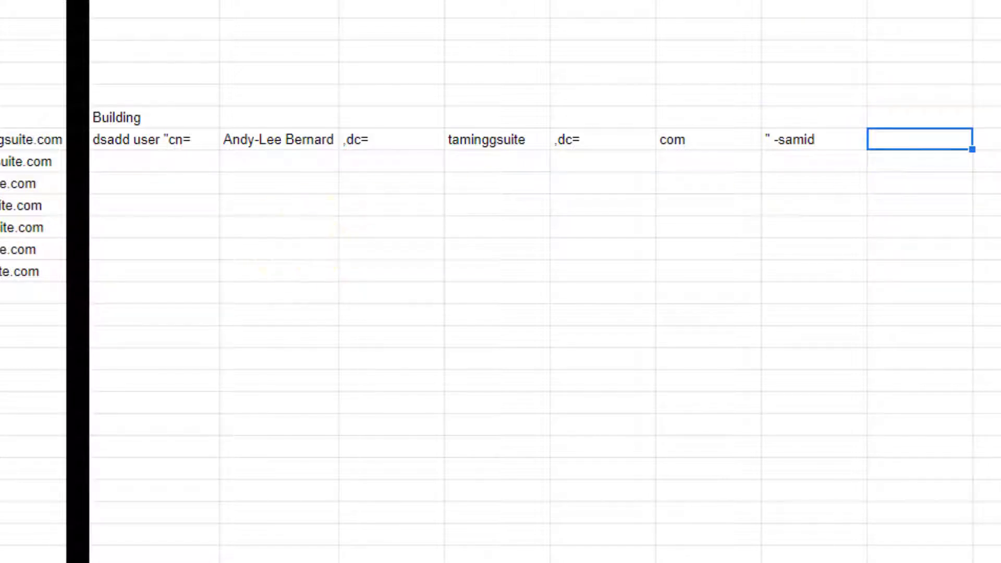
text(=)
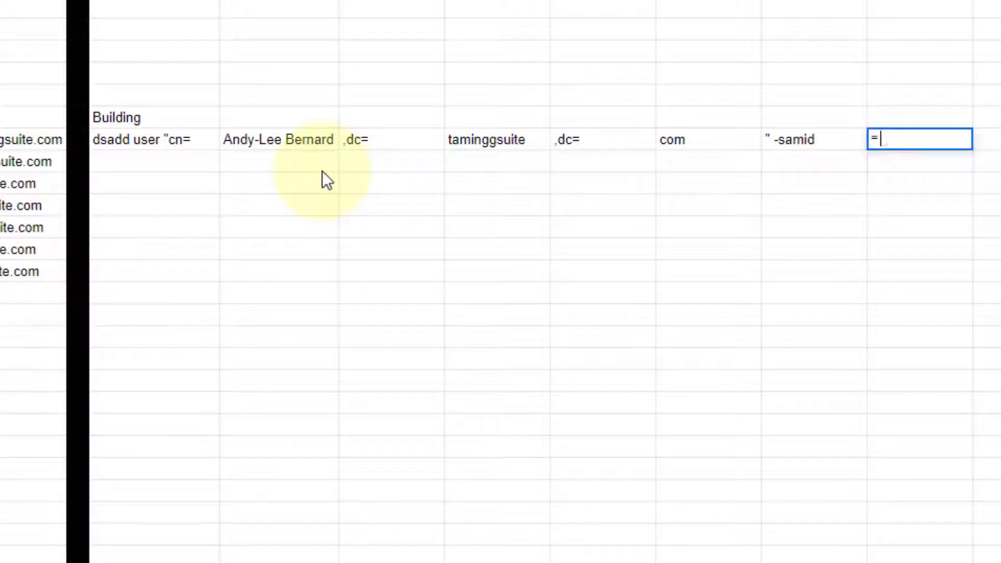
click(247, 220)
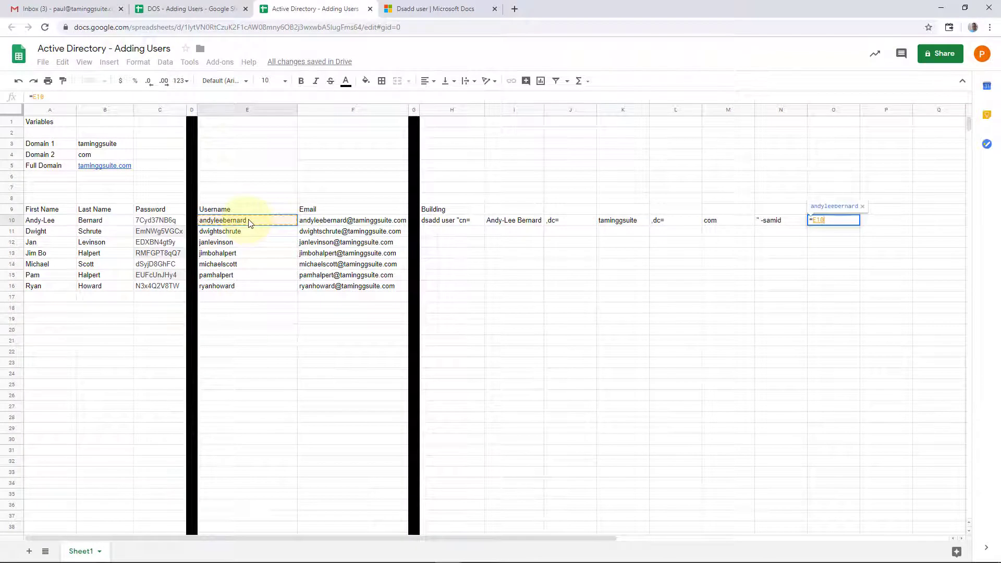
key(Return)
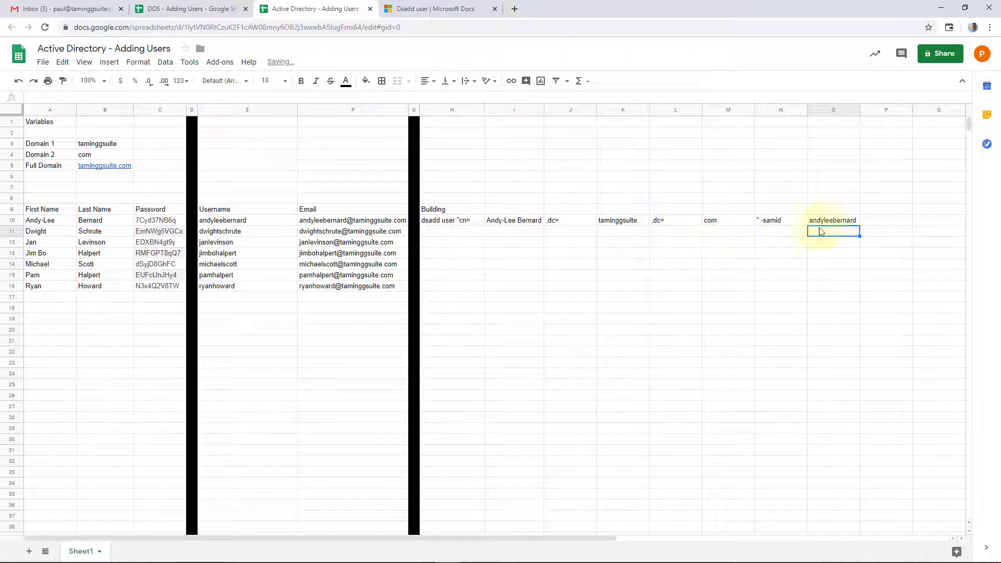
click(198, 9)
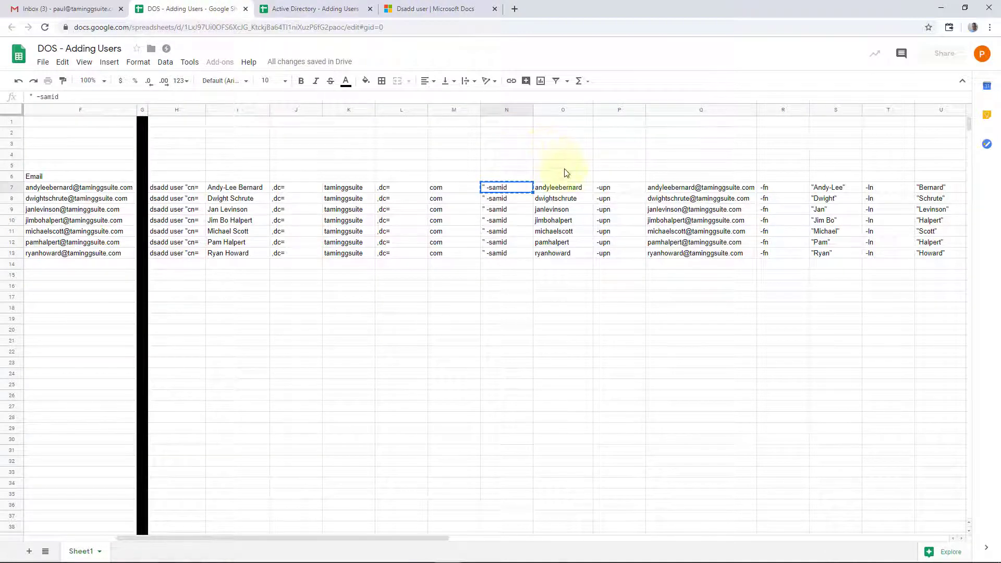
click(621, 192)
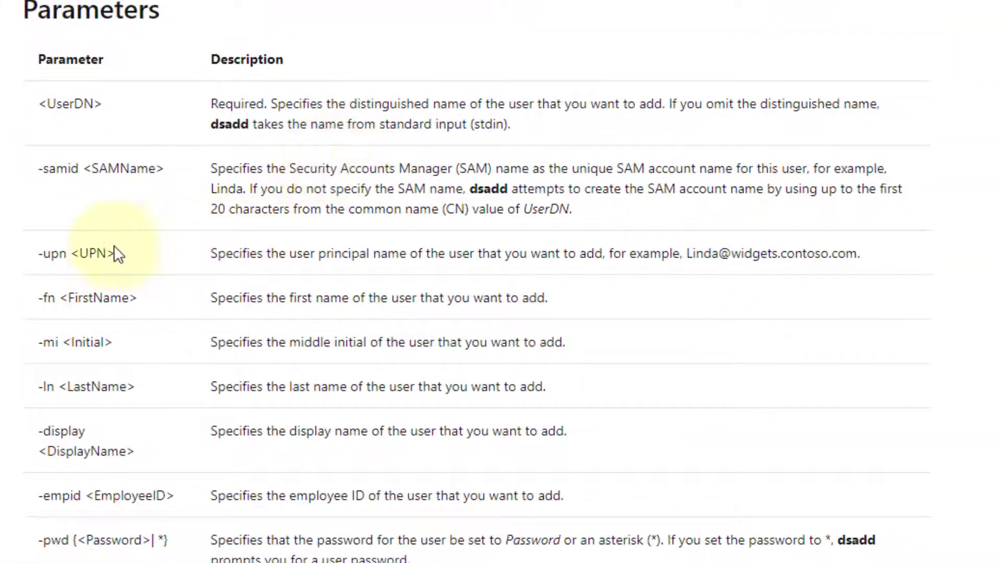
drag(220, 251, 575, 251)
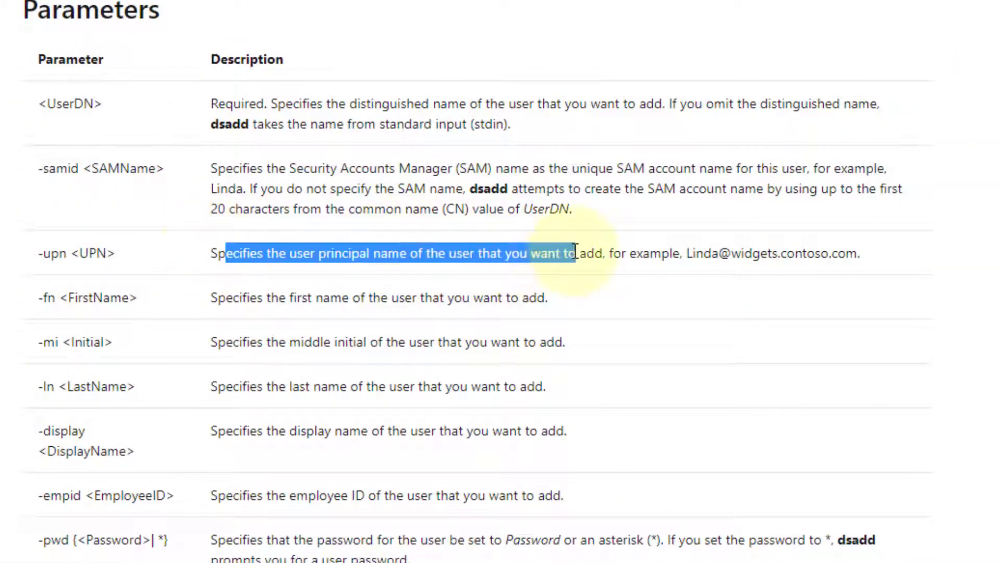
drag(860, 254, 460, 248)
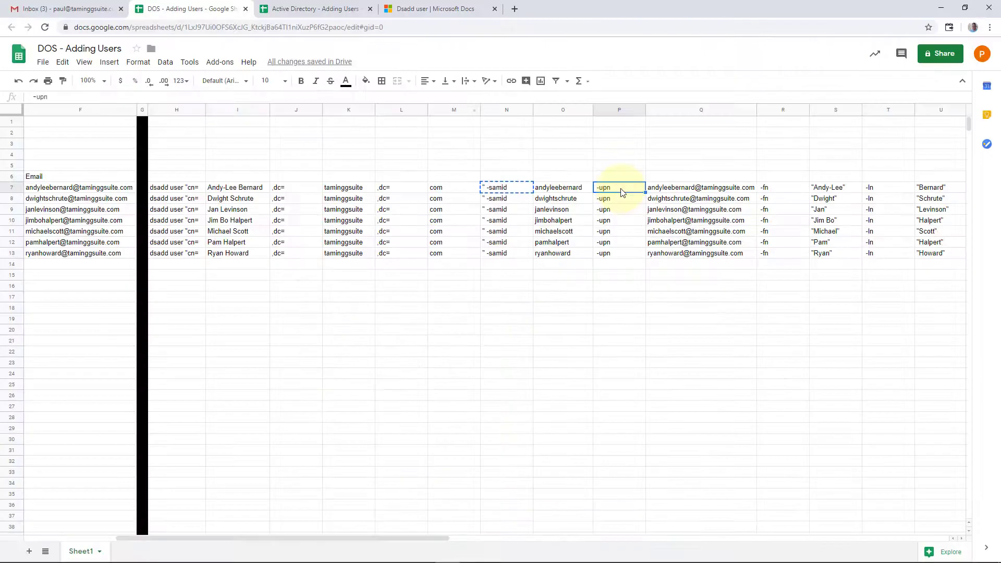
right_click(620, 185)
Step: Paste -upn into P10 and enter =F10 in Q10 for the user's email
click(648, 203)
click(334, 9)
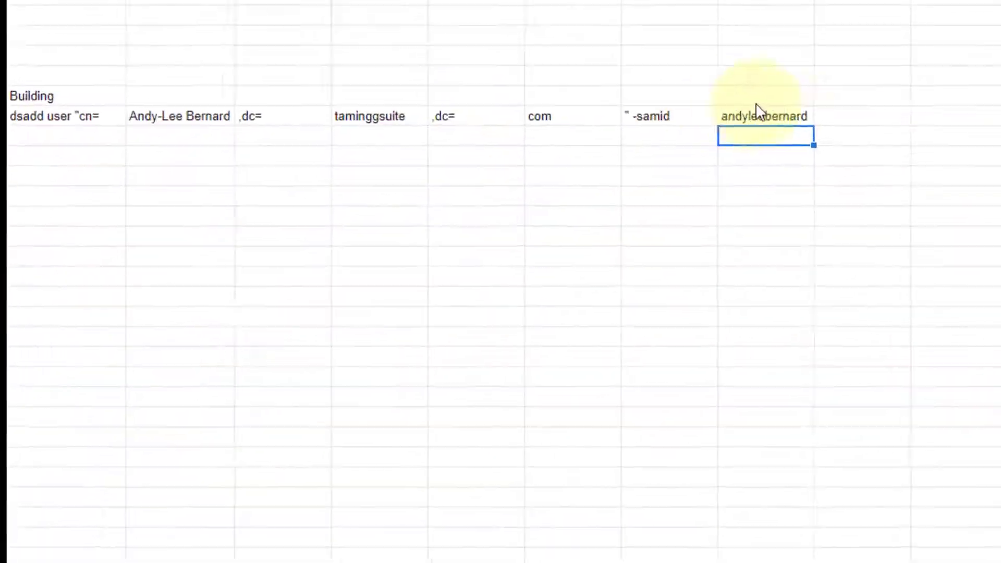
click(855, 121)
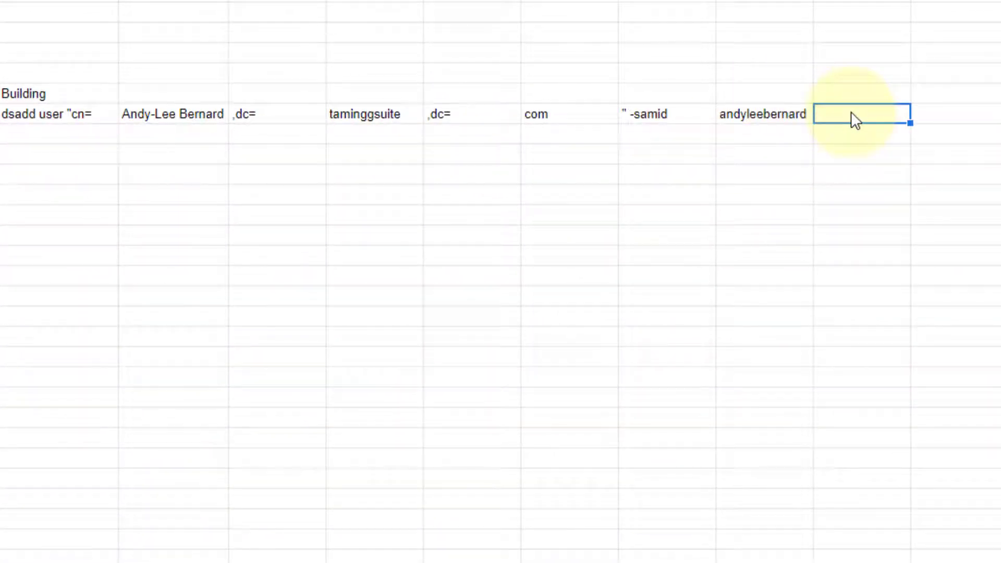
key(ctrl+v)
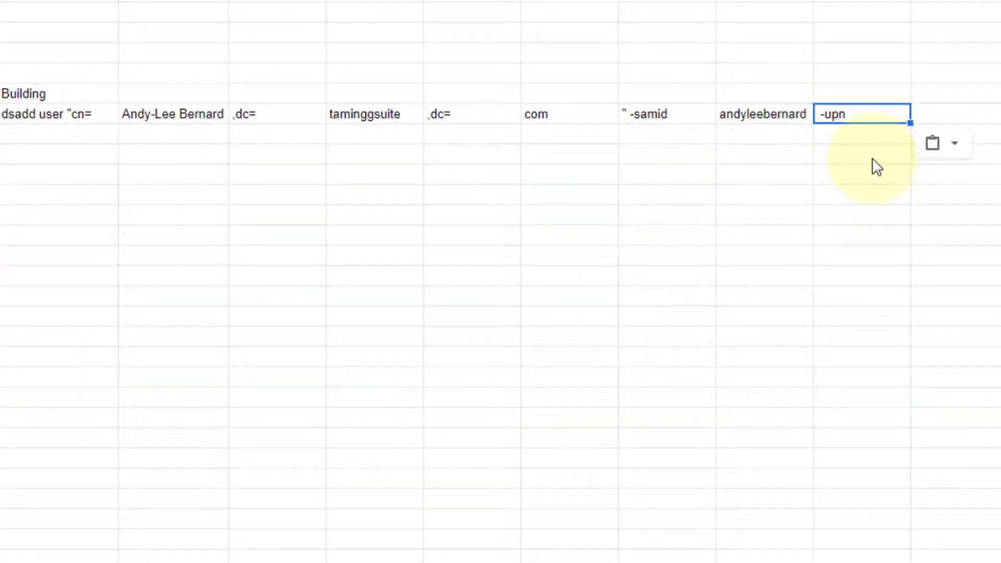
click(961, 115)
text(=)
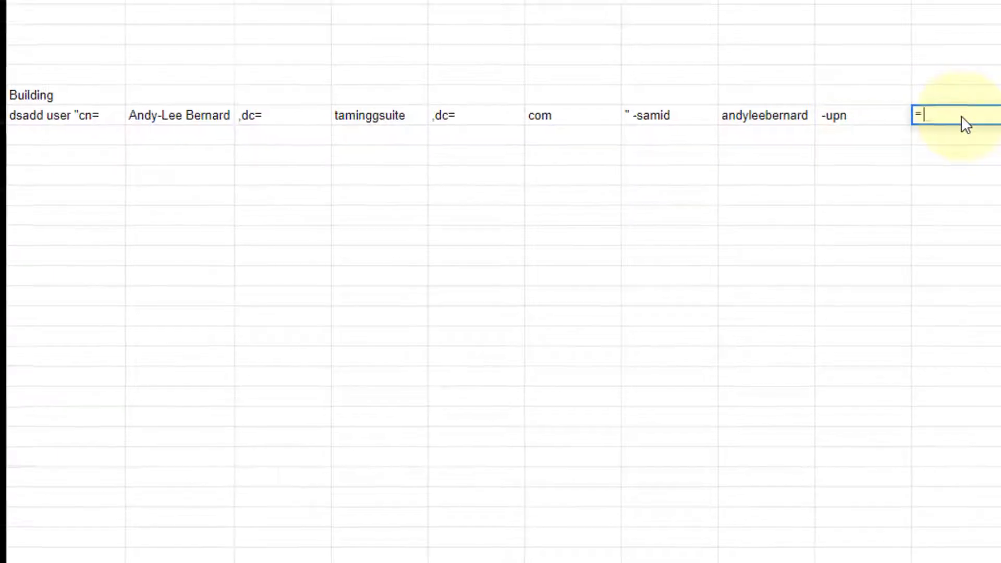
click(165, 152)
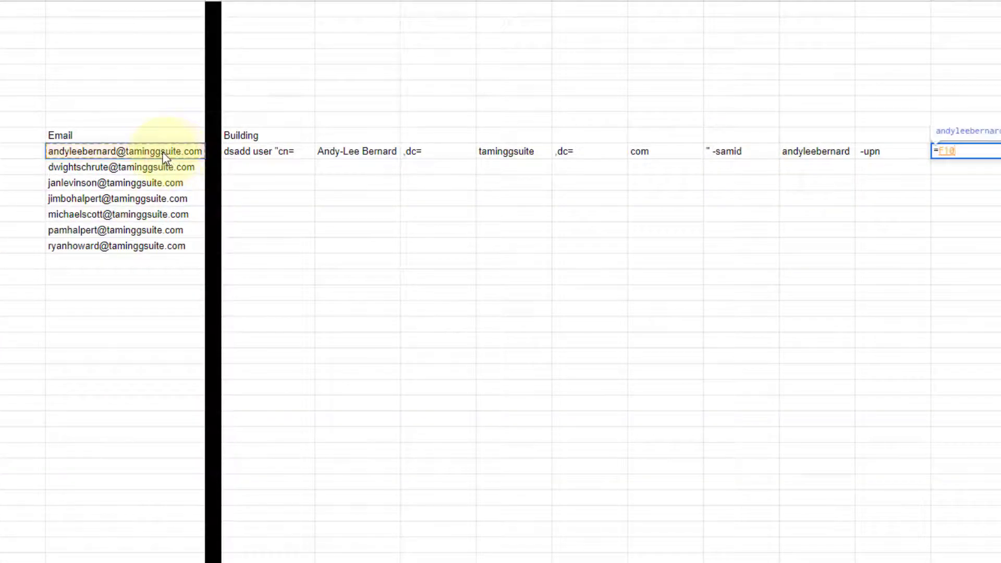
key(Return)
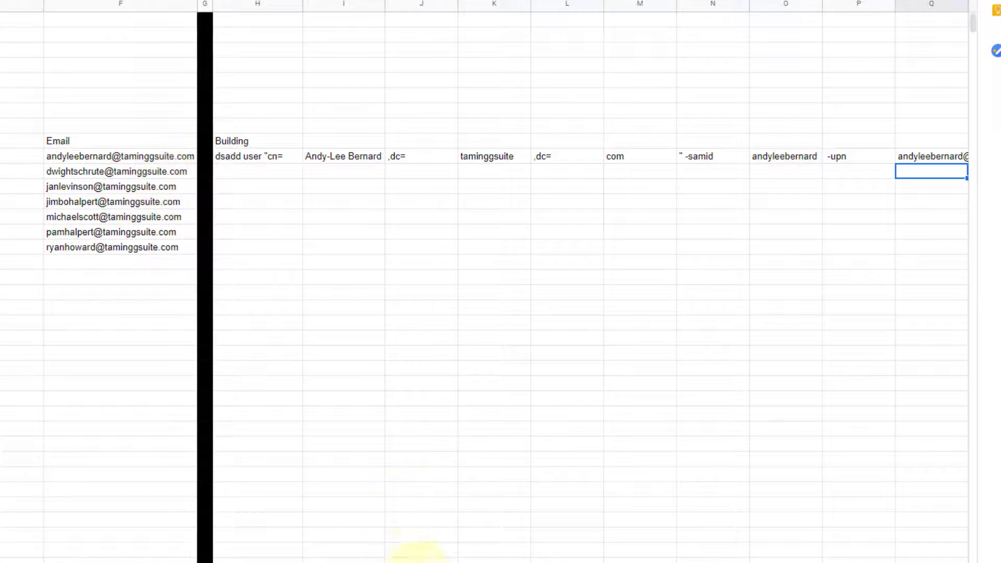
Step: Auto-fit columns H through T to their contents
scroll(482, 282, right, 5)
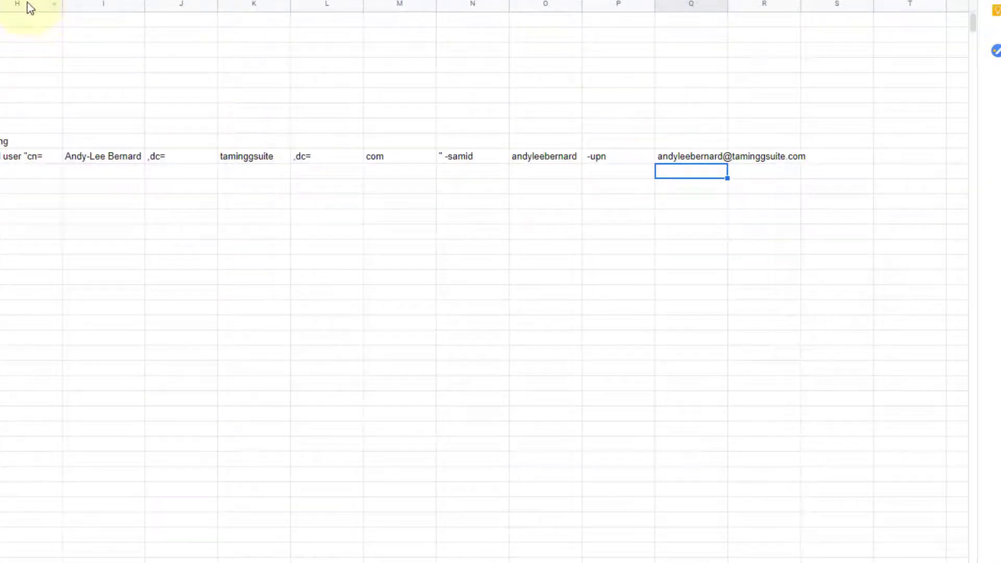
drag(28, 5, 886, 8)
double_click(874, 6)
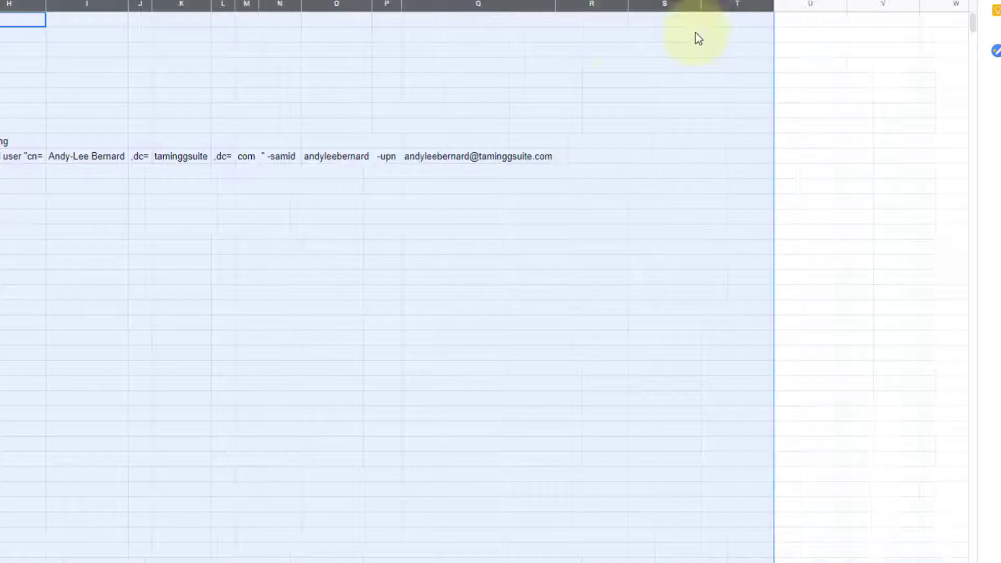
click(586, 158)
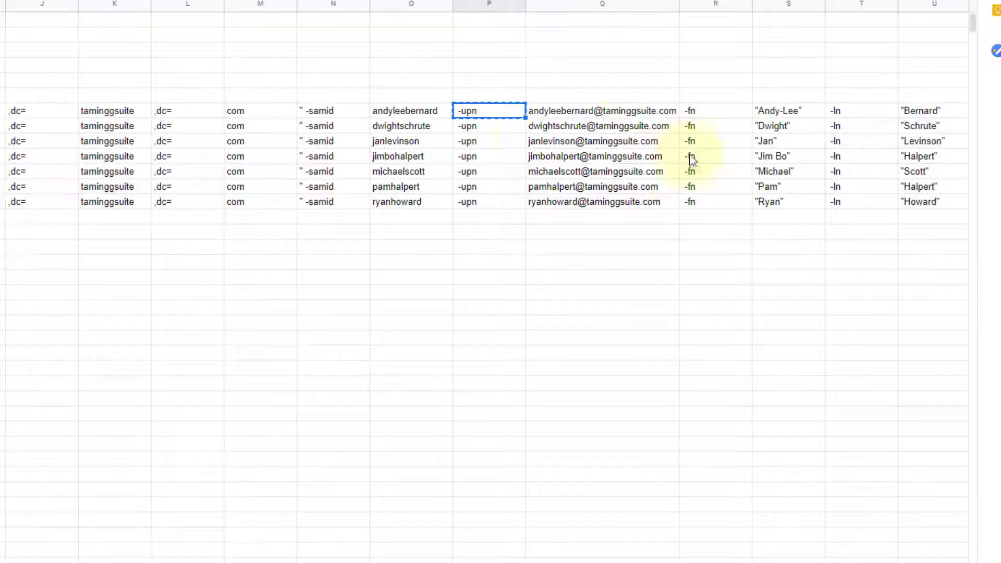
click(724, 113)
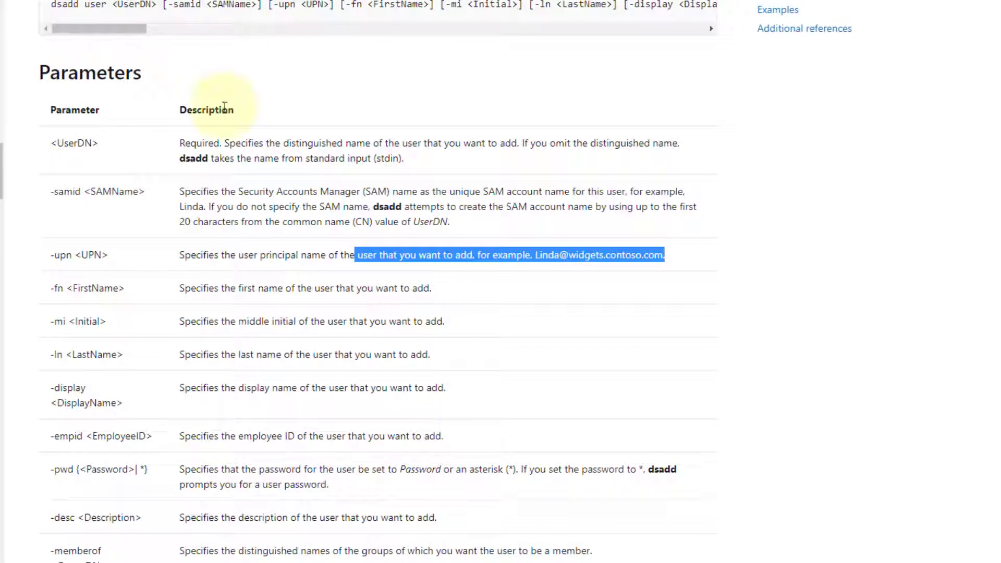
drag(51, 288, 315, 288)
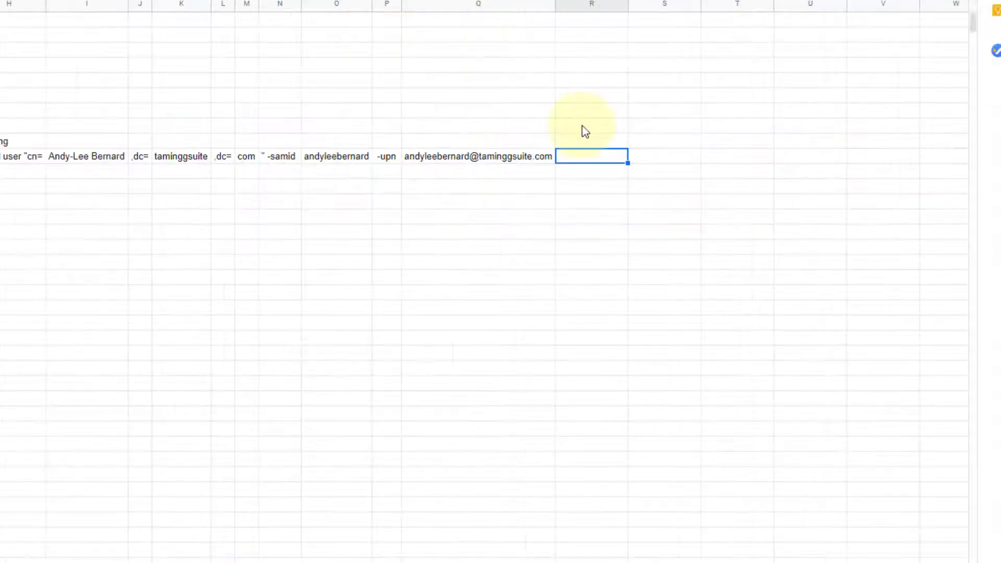
Step: Enter -fn in R10 and =A10 in S10 to pull in the first name Andy-Lee
text(-fn)
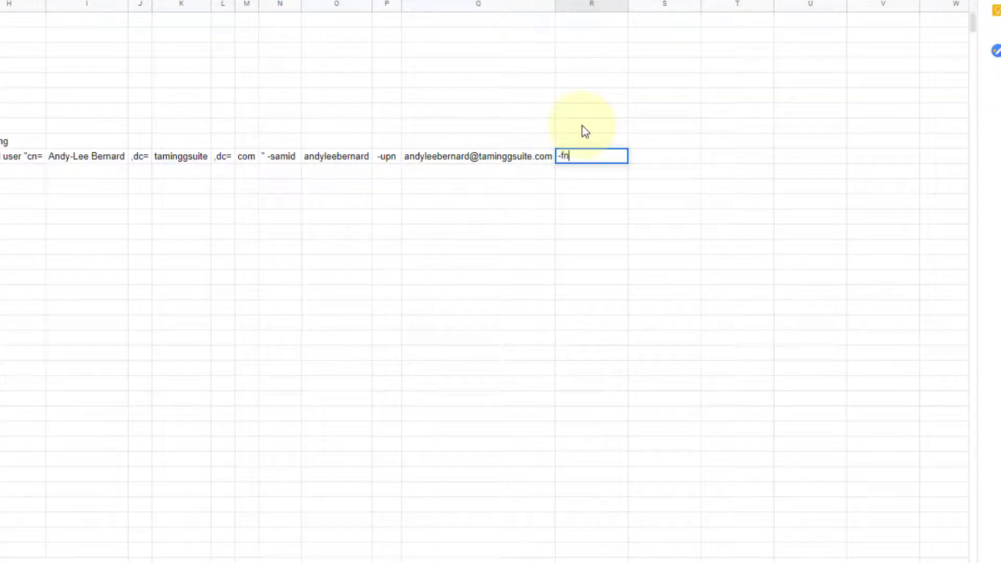
click(675, 156)
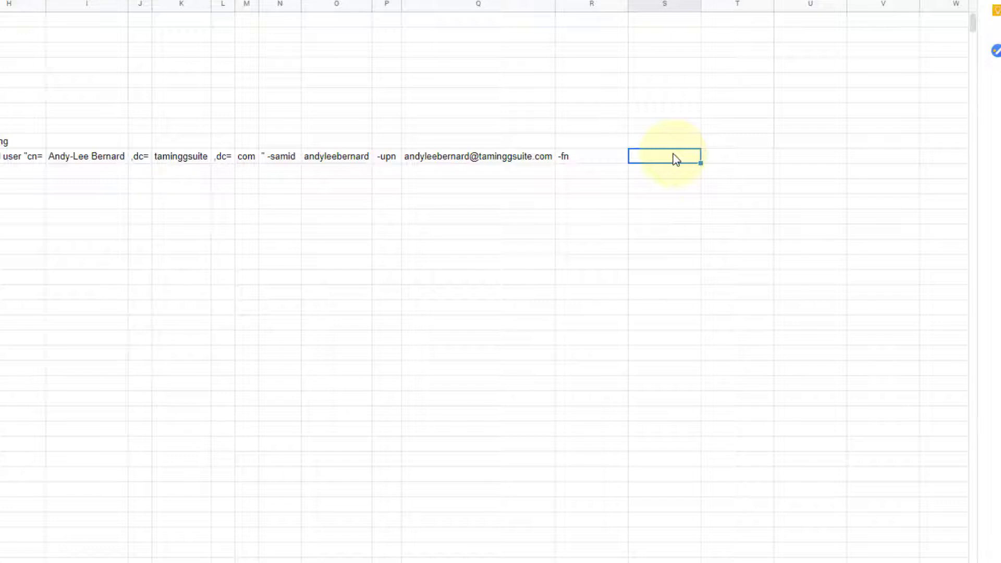
text(=)
scroll(432, 552, left, 5)
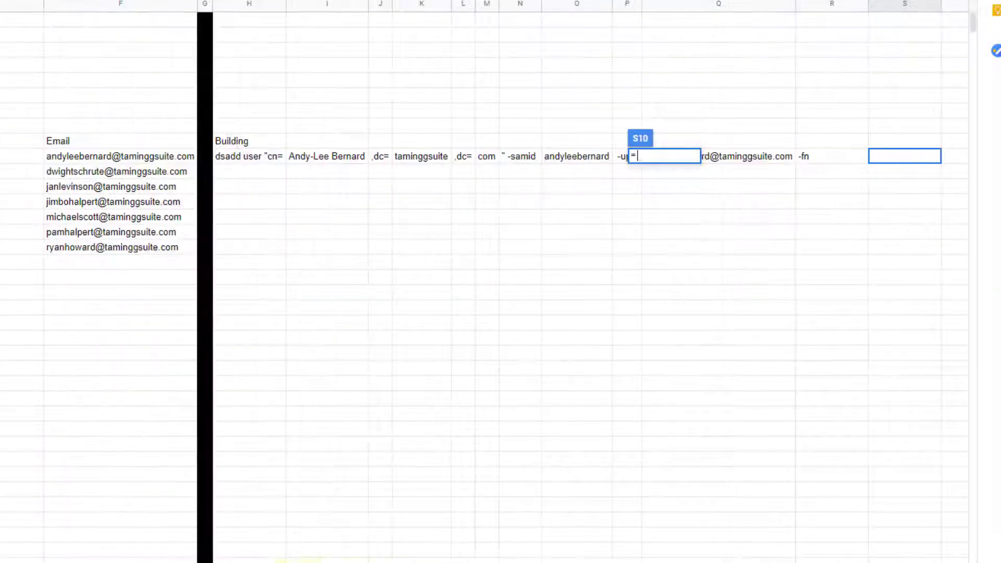
scroll(56, 167, left, 7)
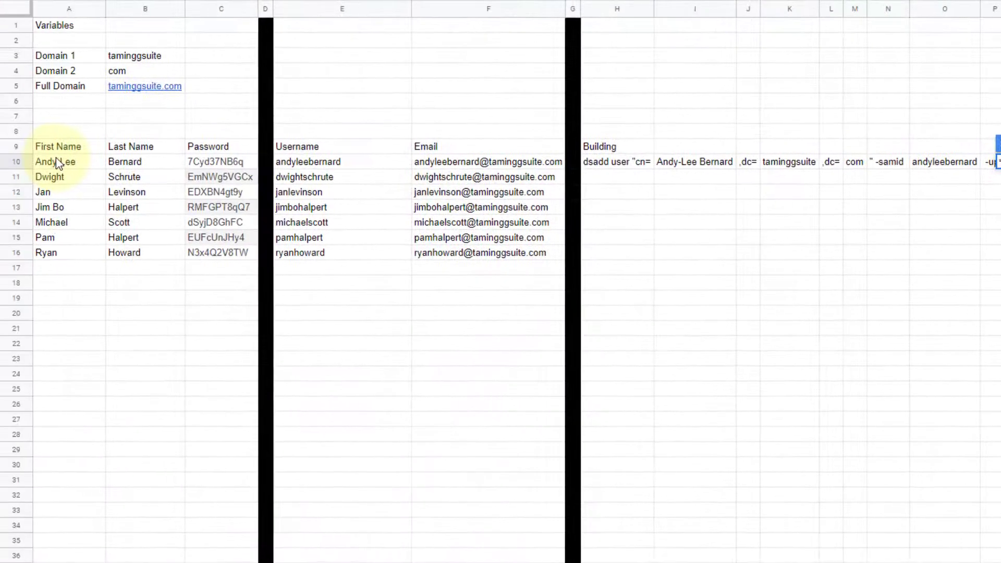
click(58, 165)
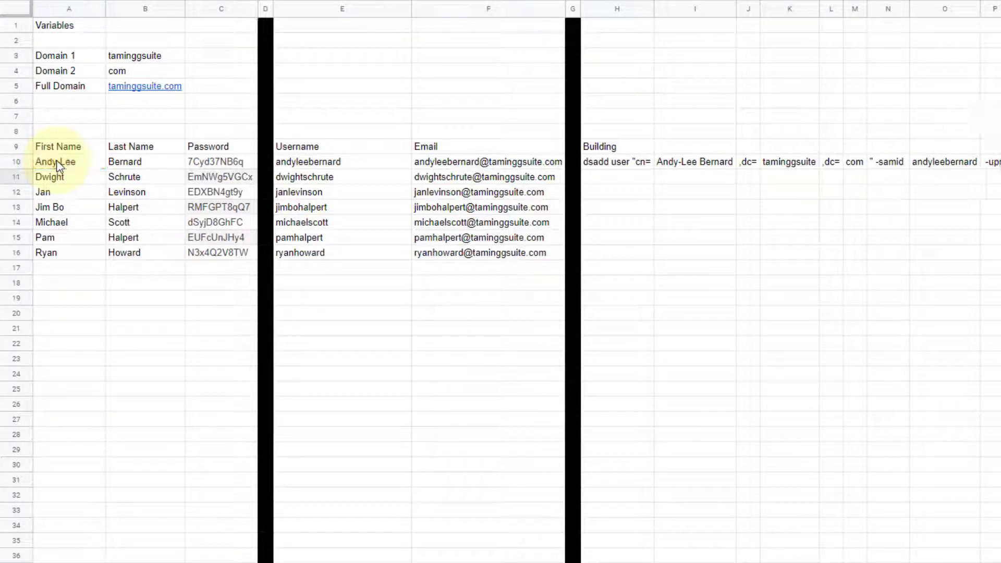
key(Return)
click(884, 164)
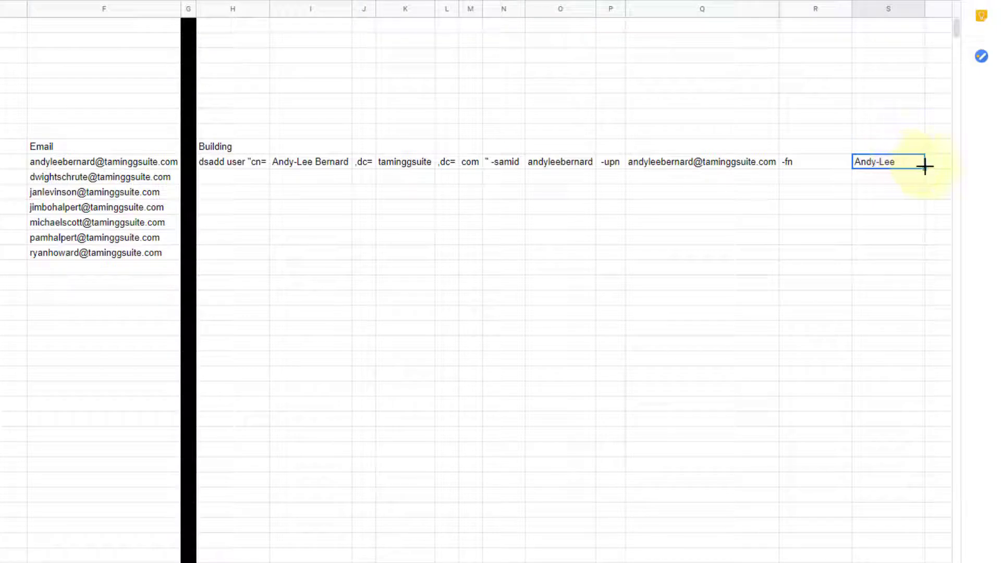
Step: Fill the first-name formula down to row 16 and edit S10 to =""""&A10&""""
drag(924, 165, 916, 253)
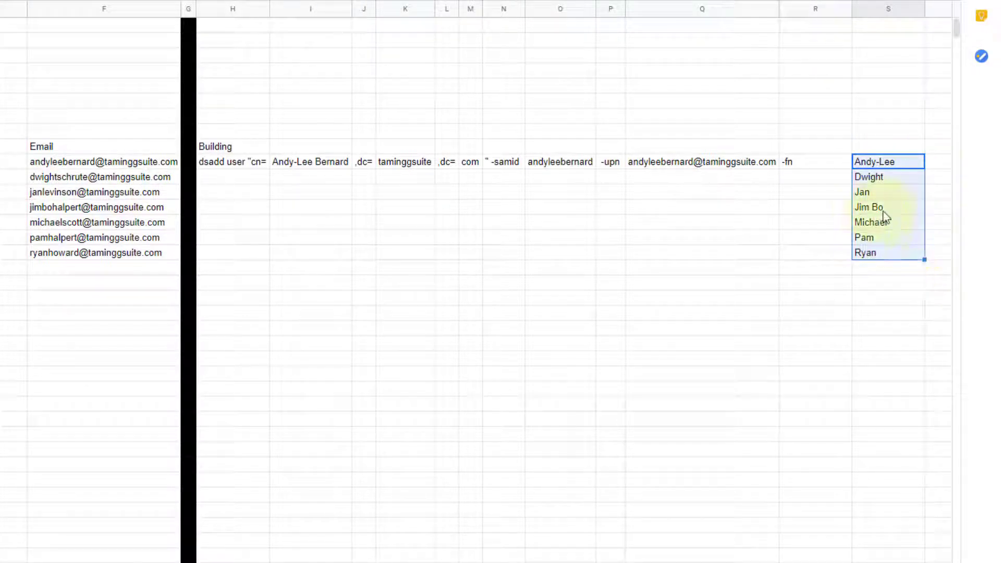
click(889, 167)
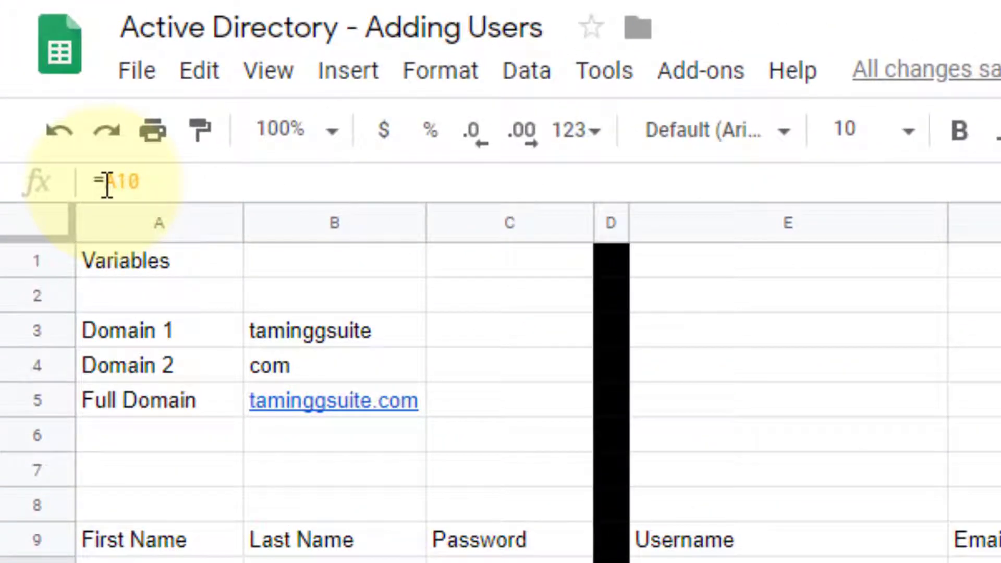
click(106, 185)
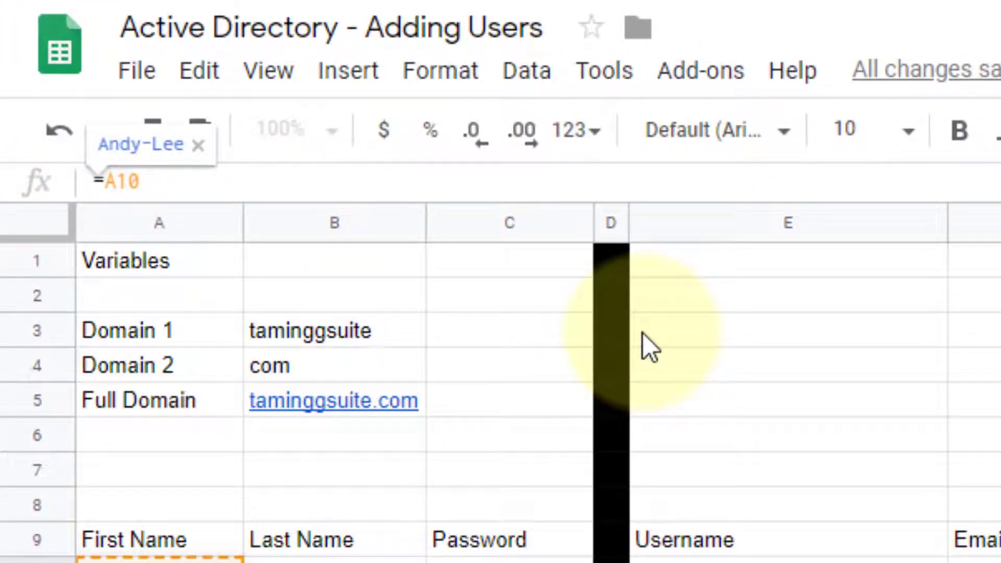
text(""")
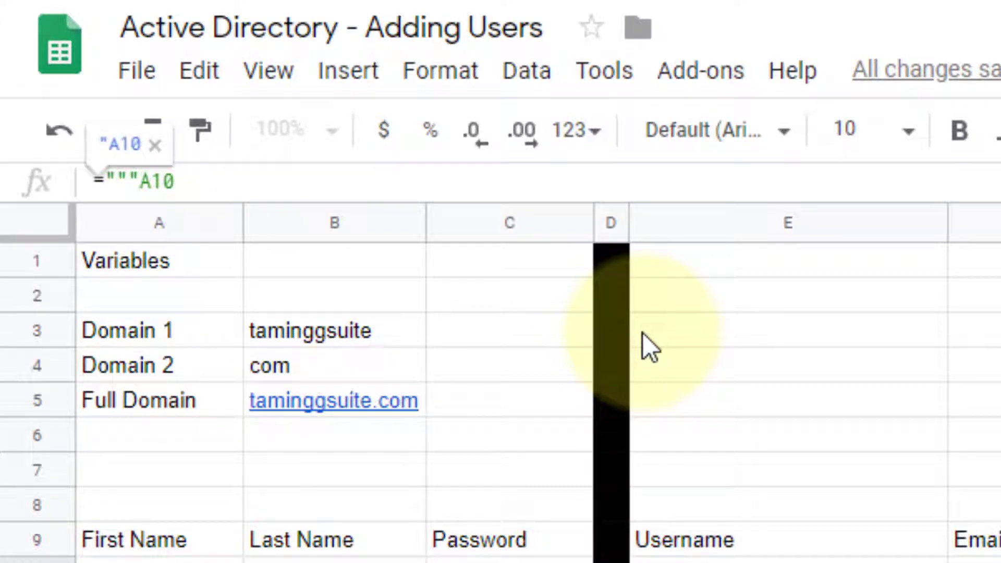
text(")
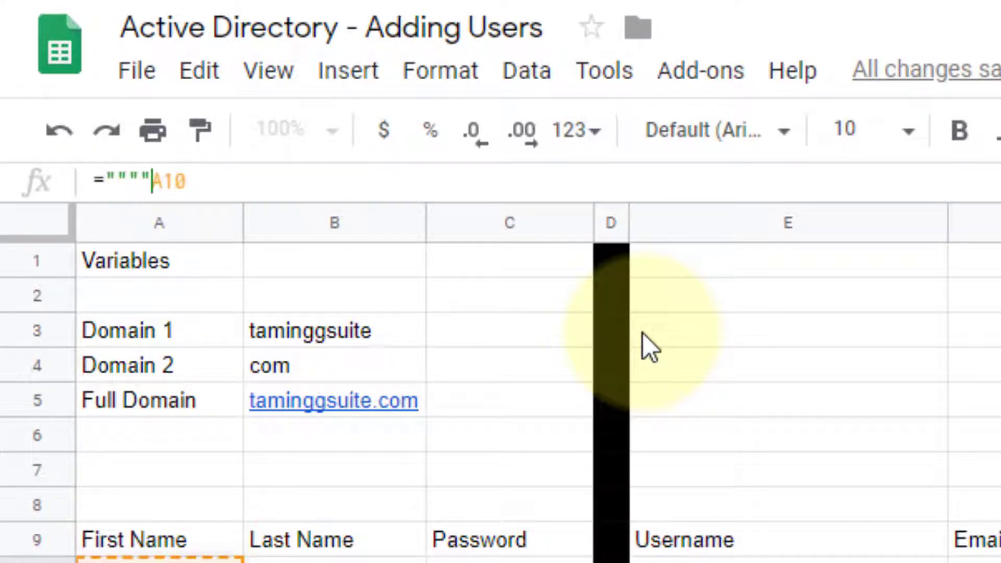
text(&)
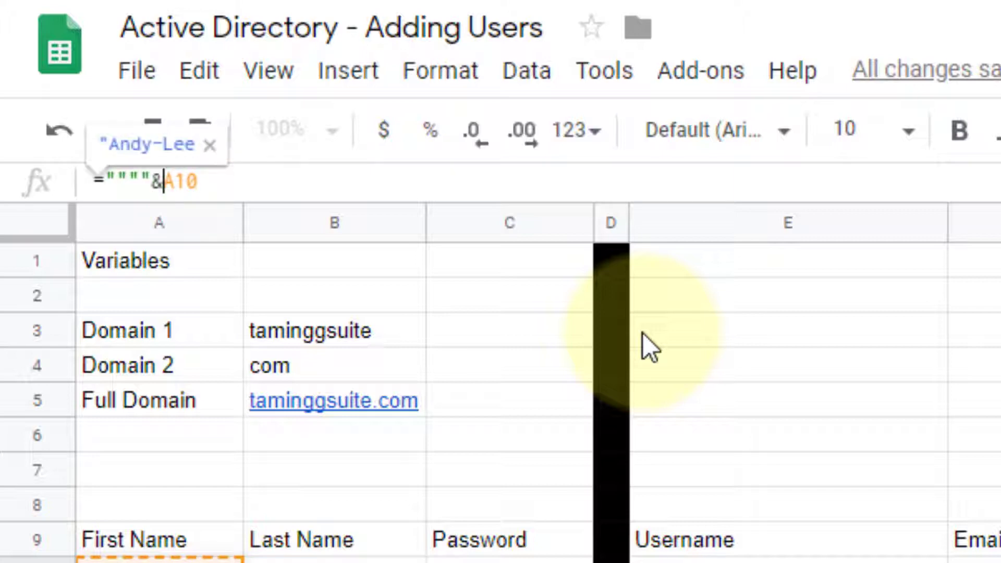
key(Right)
key(Right)
key(Right)
text(&)
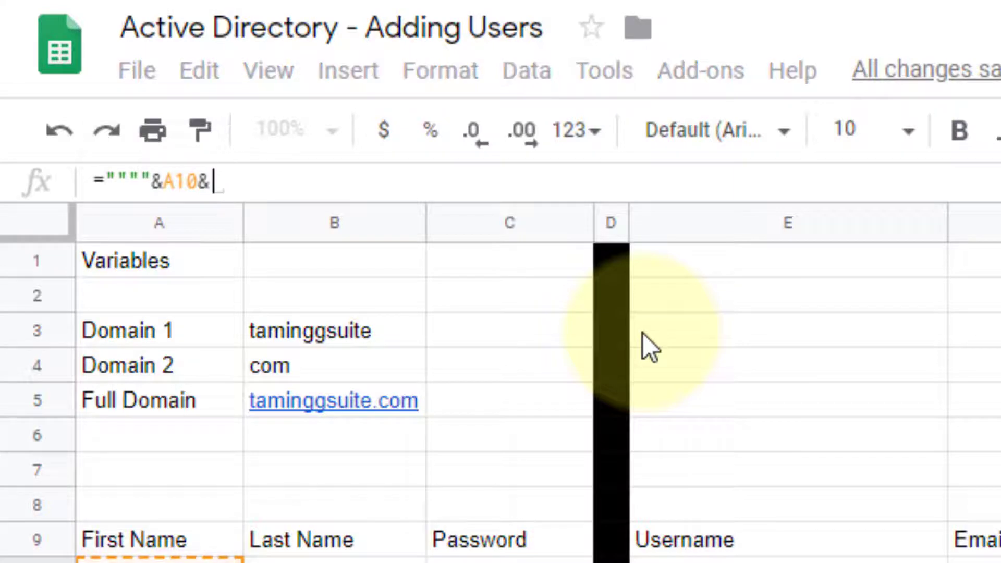
text("")
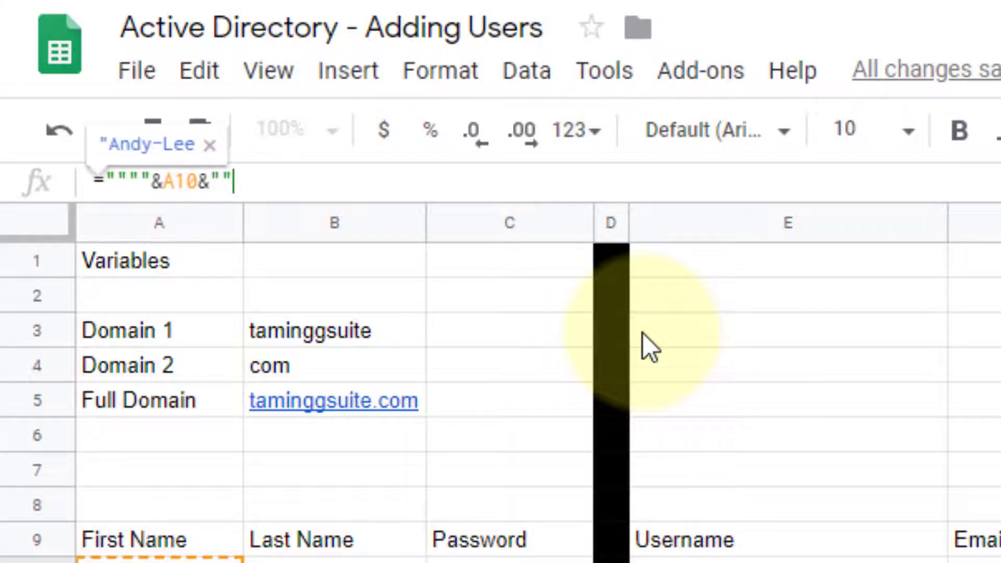
text(")
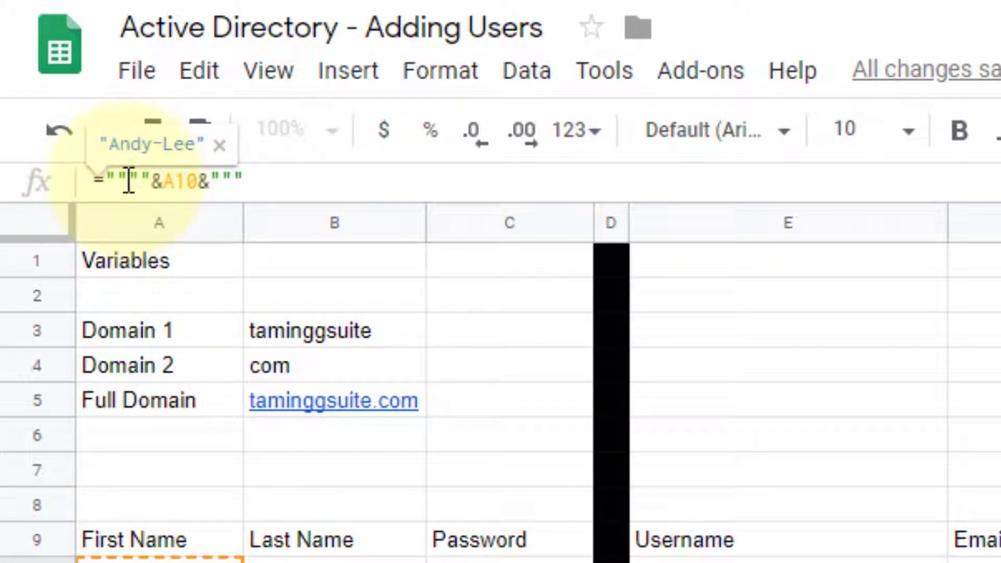
drag(128, 181, 116, 181)
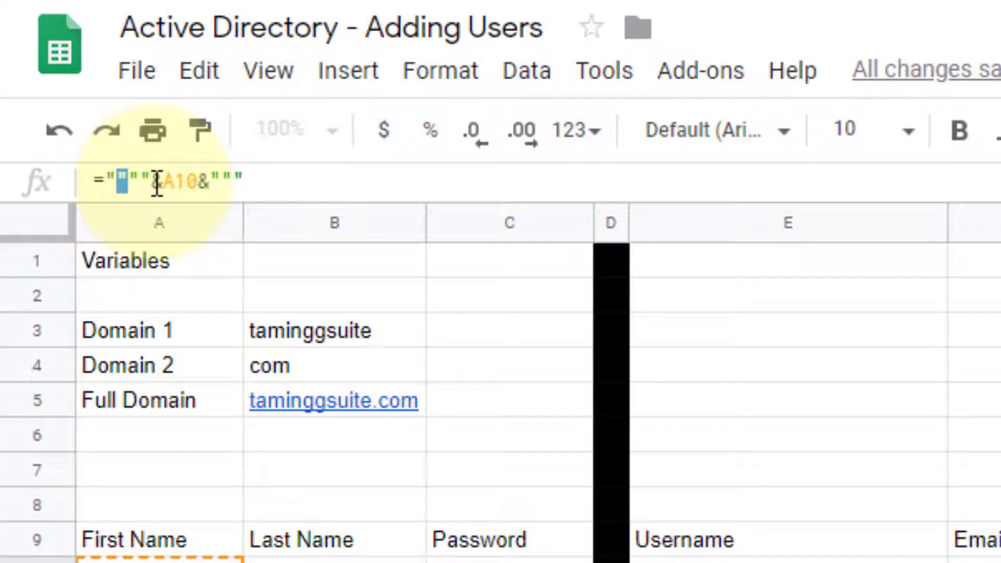
key(ctrl+t)
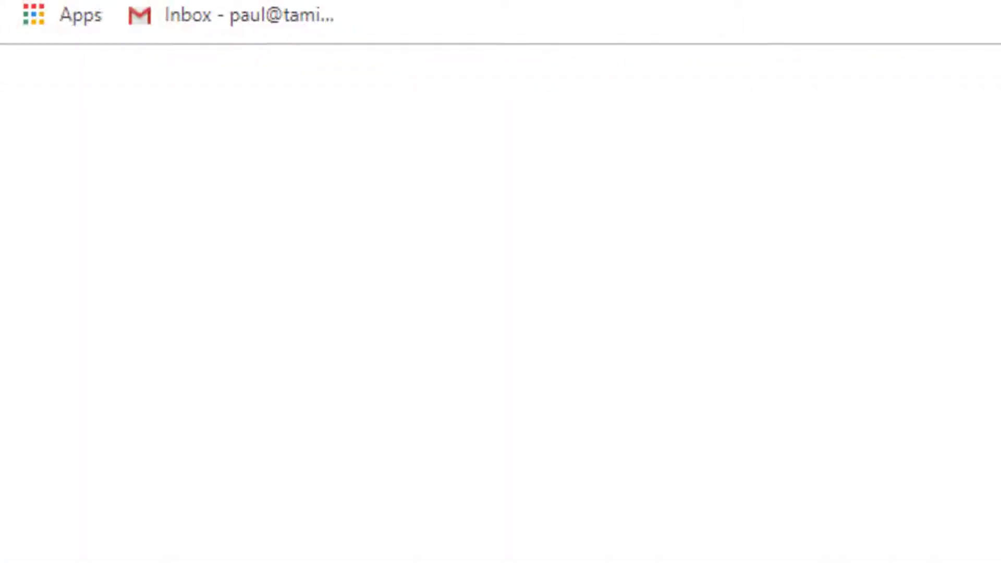
Step: Search Google for 'concatenate', then go back to the Active Directory spreadsheet
text(concatenate)
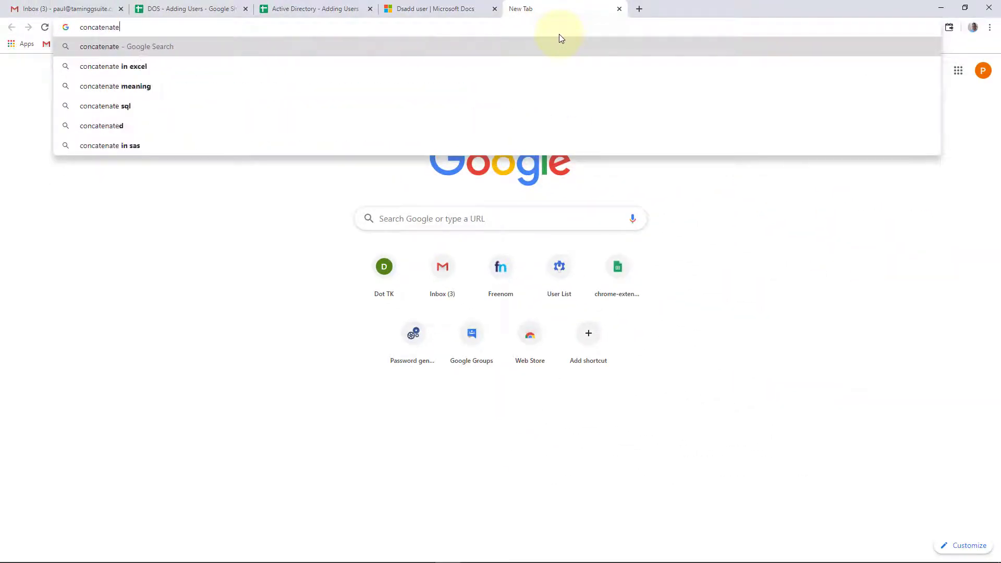
key(Return)
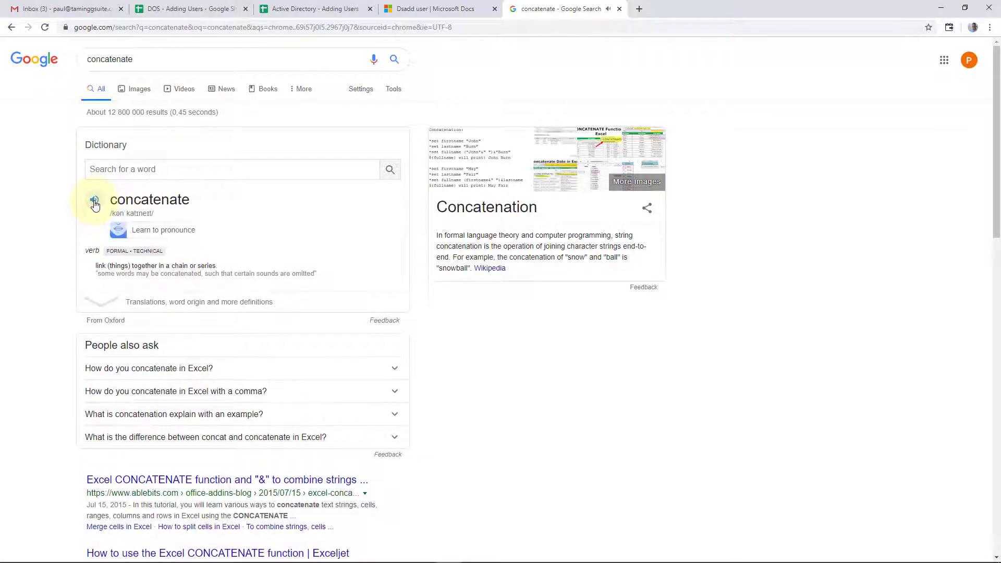
click(307, 8)
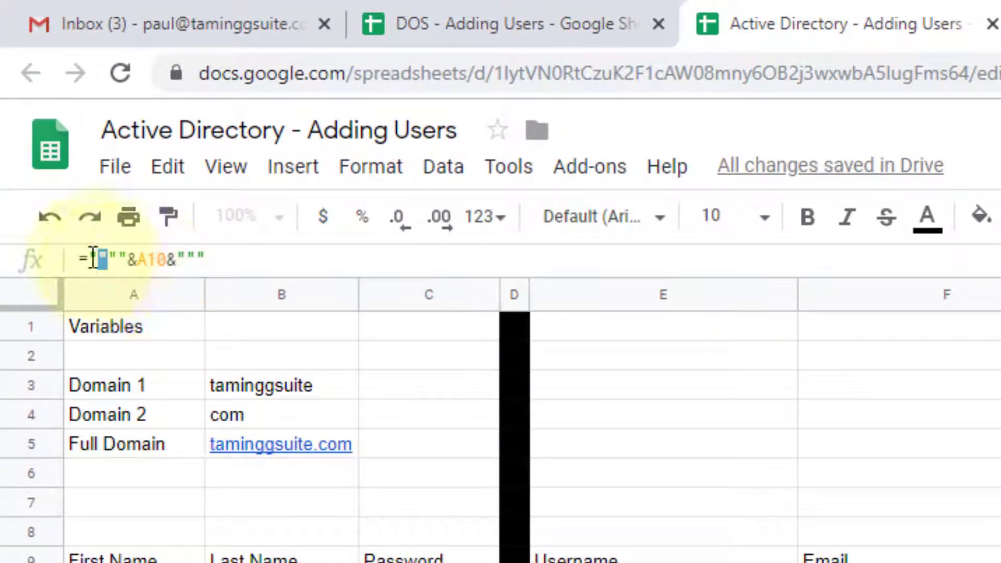
Step: Commit the S10 formula so Andy-Lee shows in double quotes, then move to the next cell
click(238, 253)
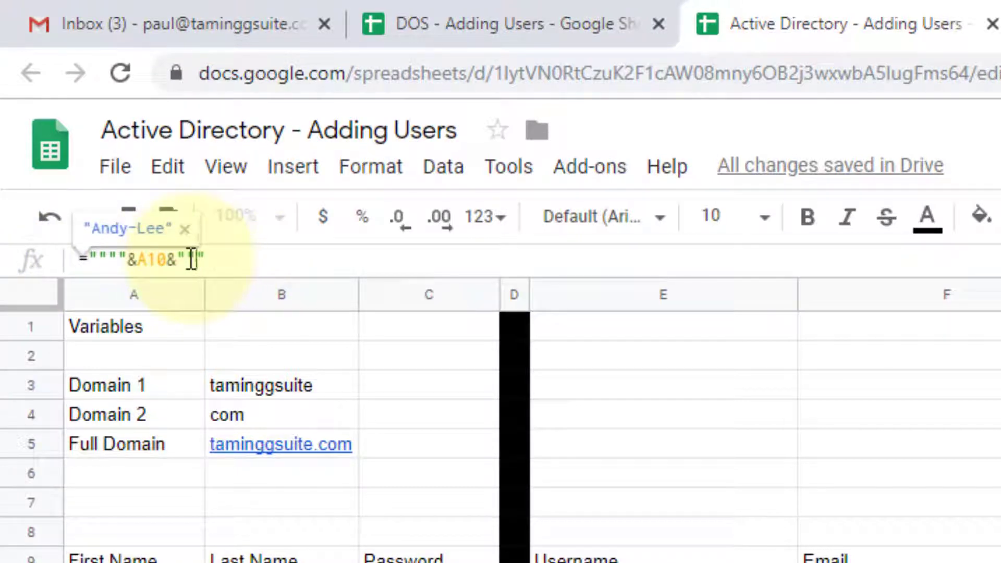
drag(197, 258, 190, 259)
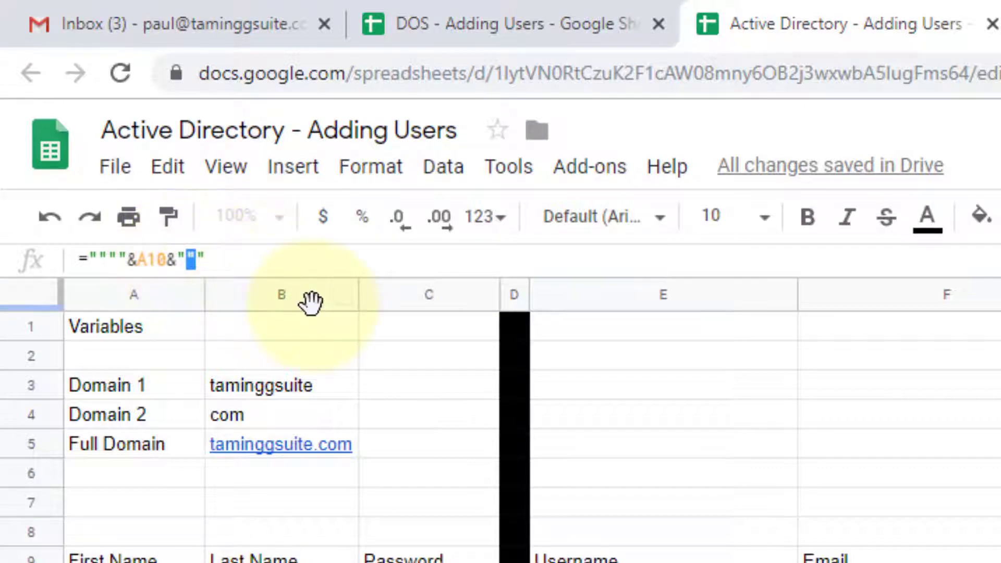
key(Return)
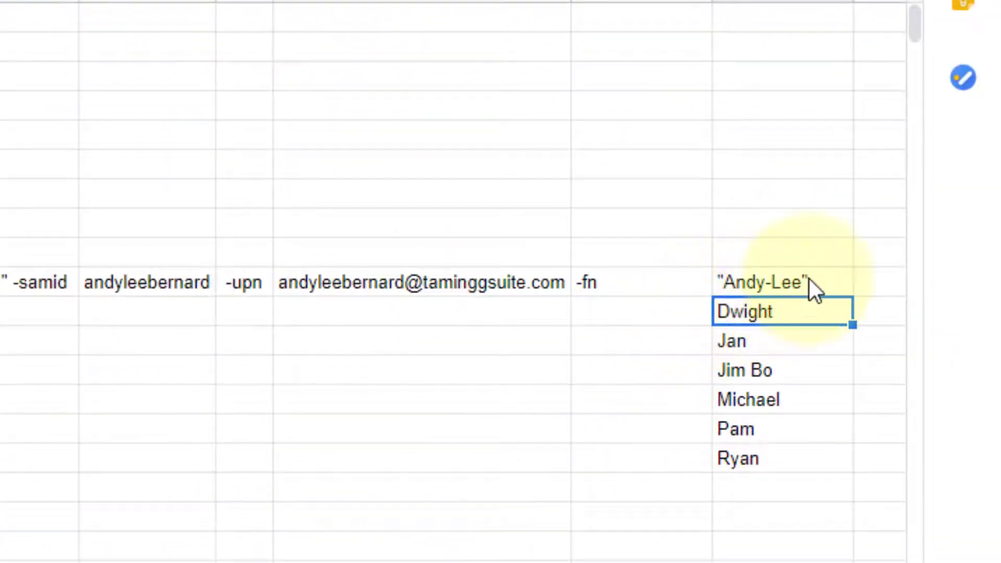
click(809, 279)
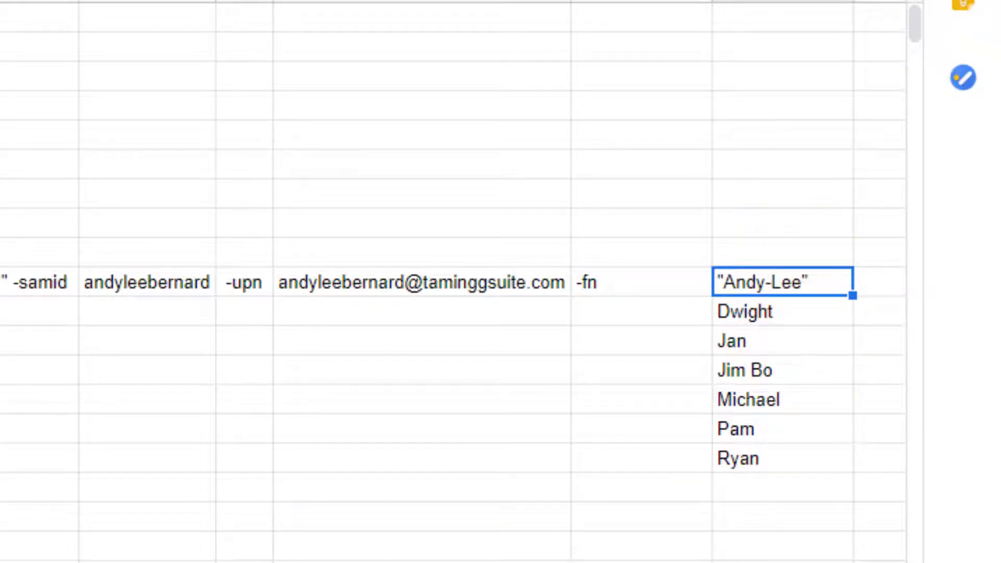
key(Right)
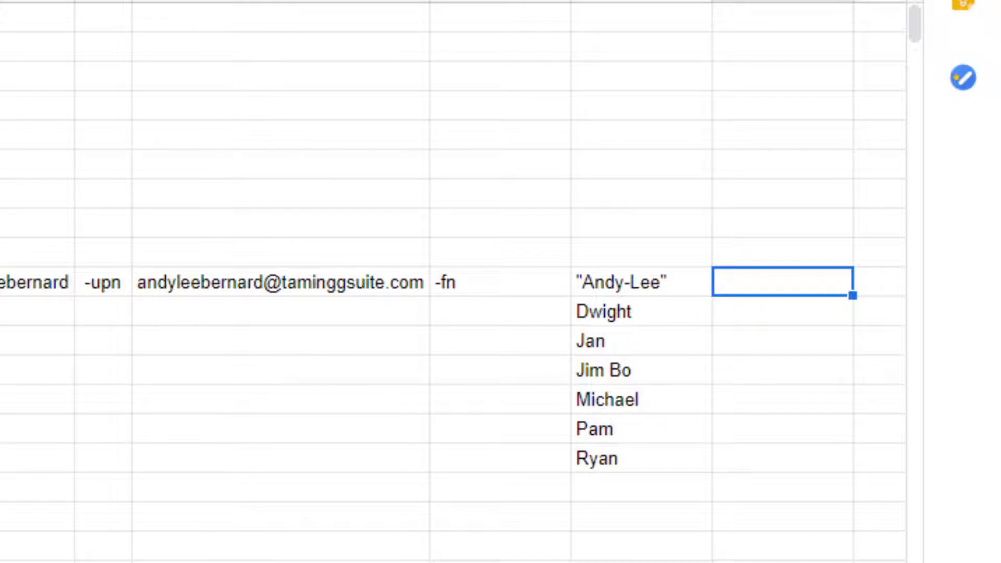
Step: Enter -ln in T10 and verify the -ln <LastName> parameter on the dsadd user docs page
text(-ln)
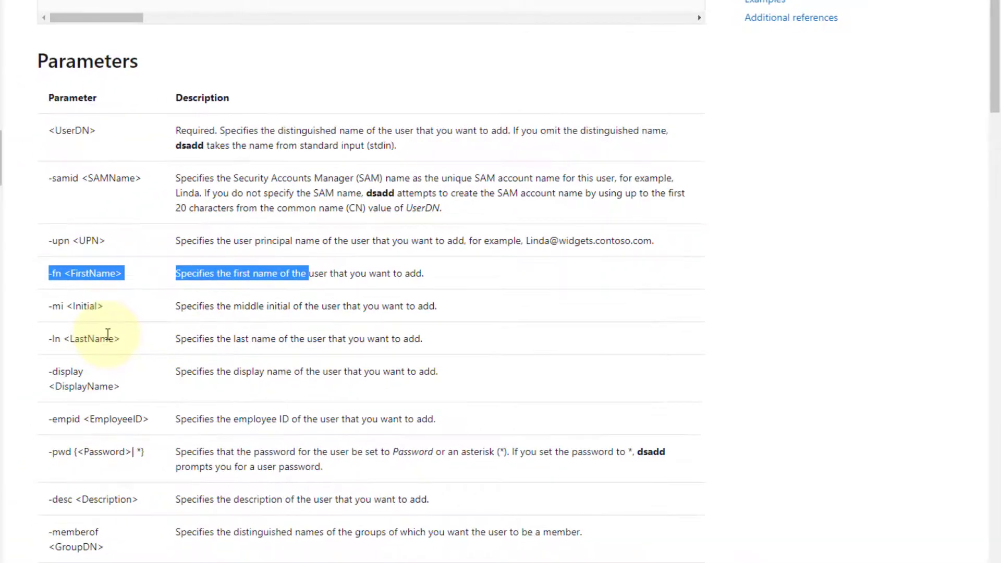
drag(46, 339, 138, 342)
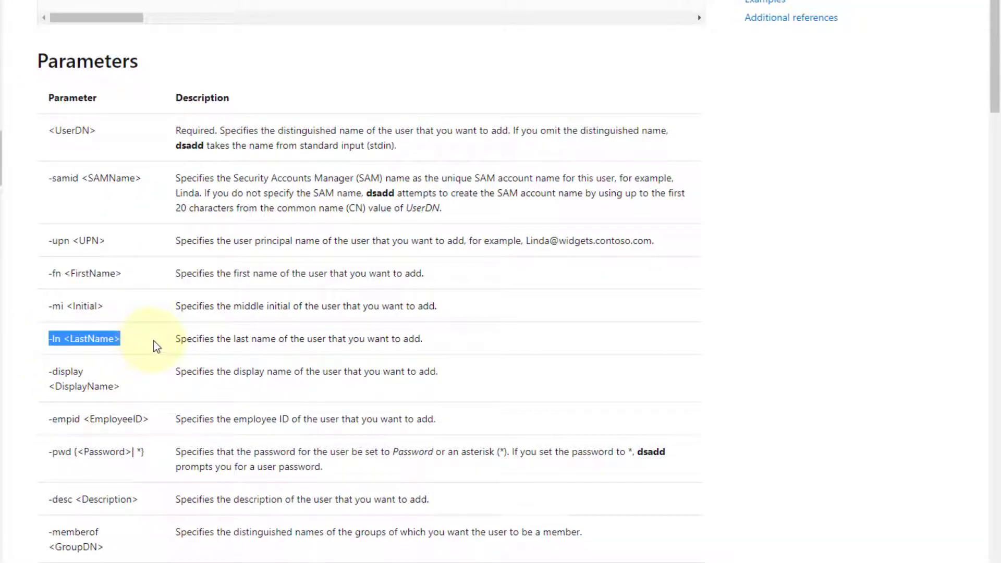
click(65, 306)
triple_click(65, 306)
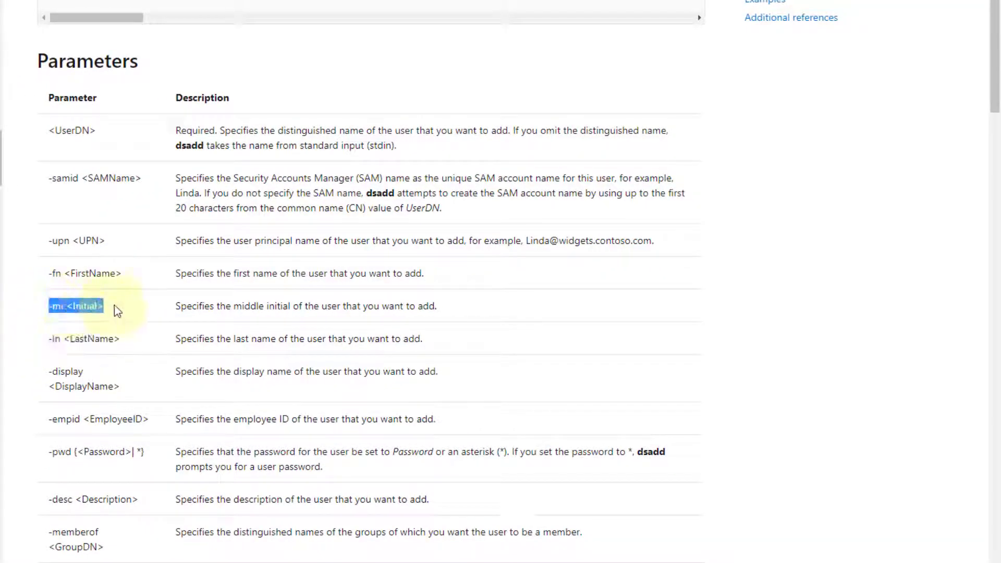
drag(118, 311, 384, 305)
click(78, 310)
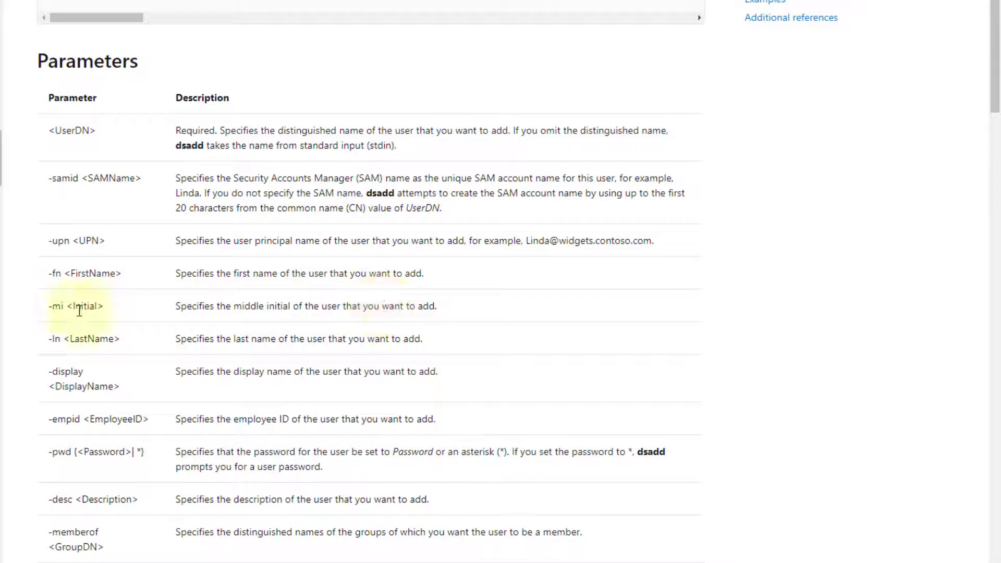
drag(46, 340, 134, 346)
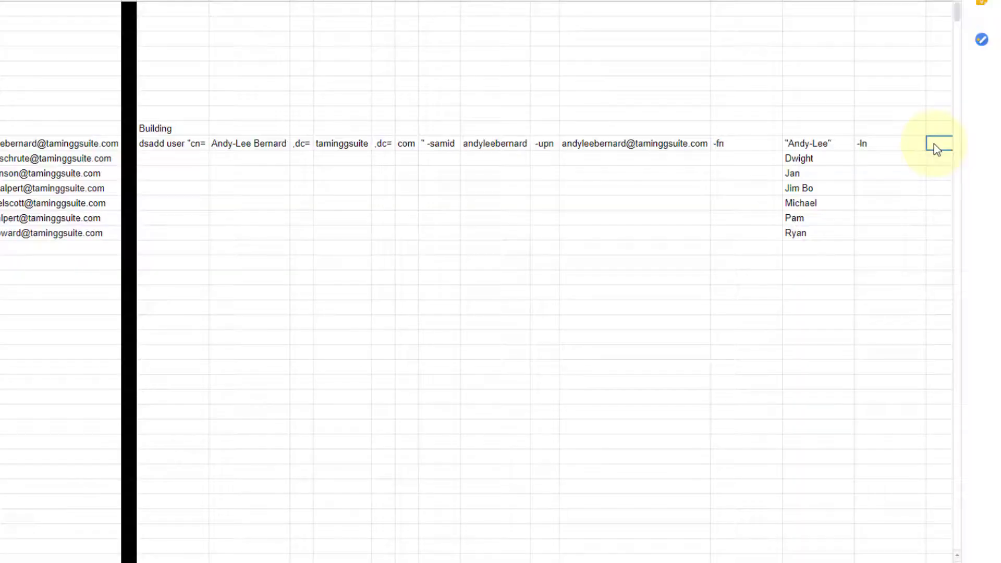
Step: Reference the last name from B10 with =B10 in U10
text(=)
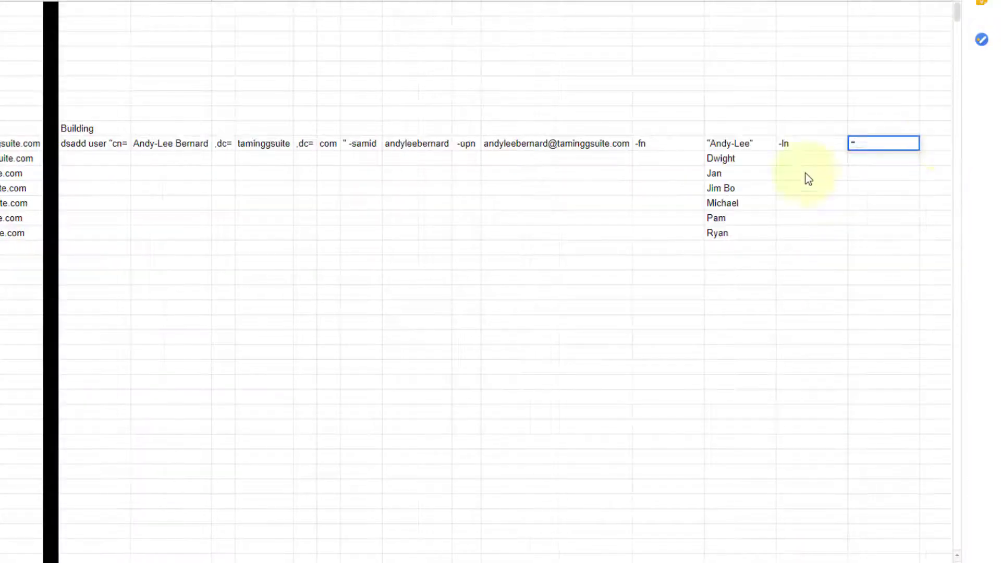
click(810, 143)
key(Left)
key(Left)
key(Left)
key(Left)
key(Left)
key(Left)
key(Left)
key(Left)
key(Left)
key(Left)
key(Left)
key(Left)
key(Left)
key(Left)
key(Left)
key(Left)
key(Left)
key(Left)
key(Left)
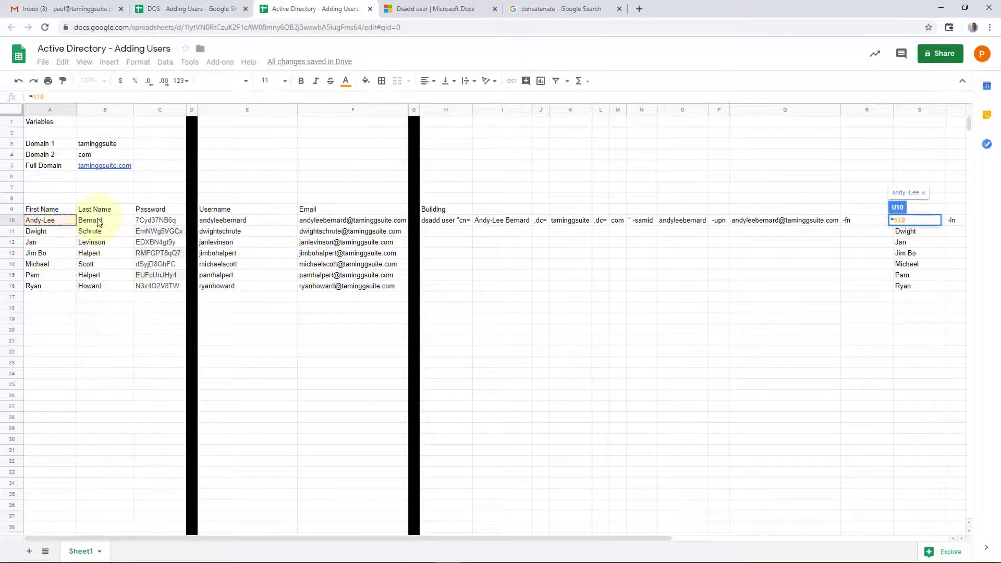
click(99, 221)
key(Return)
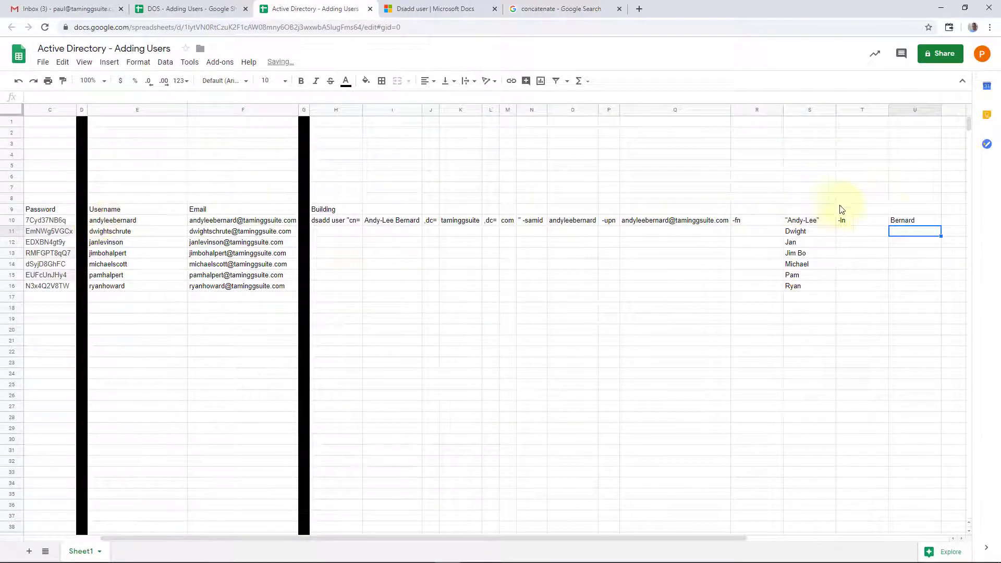
Step: Wrap the last name in double quotes using =""""&B10&""""
click(916, 221)
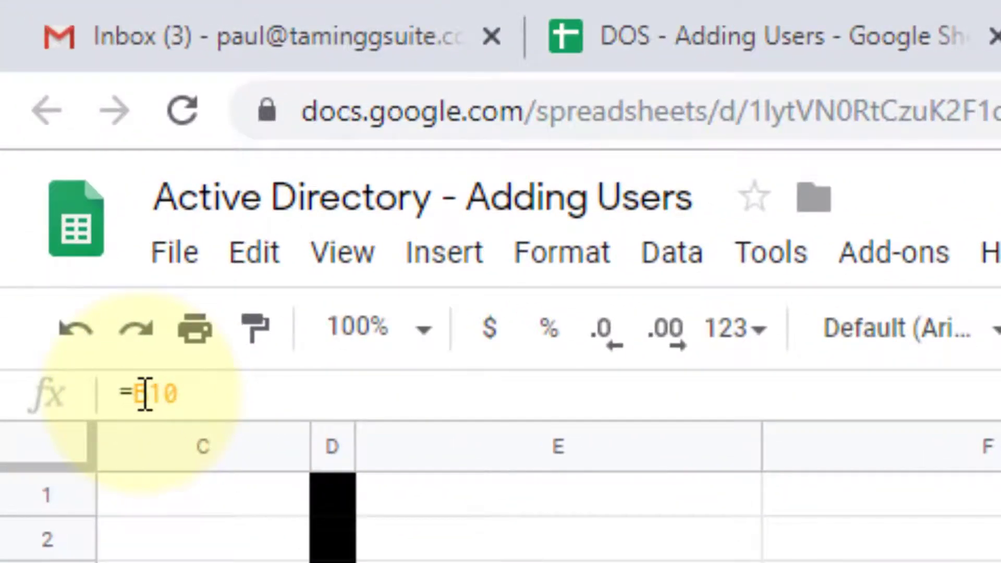
click(145, 394)
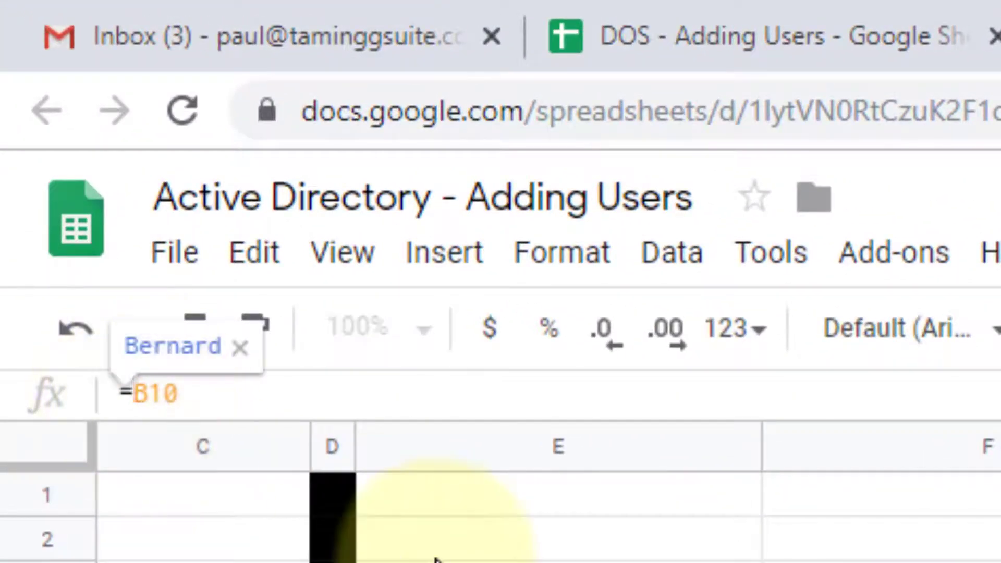
text("""")
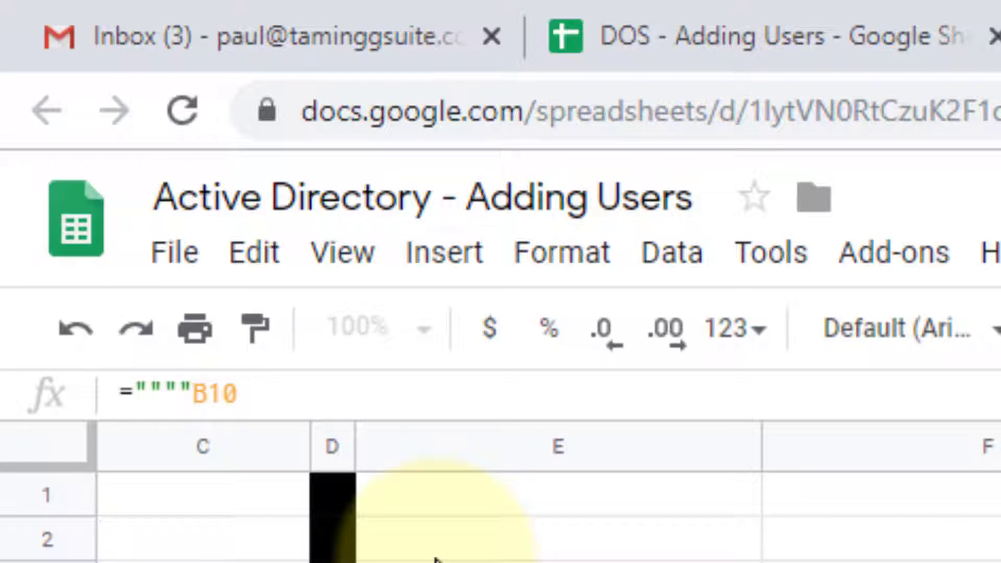
text(&)
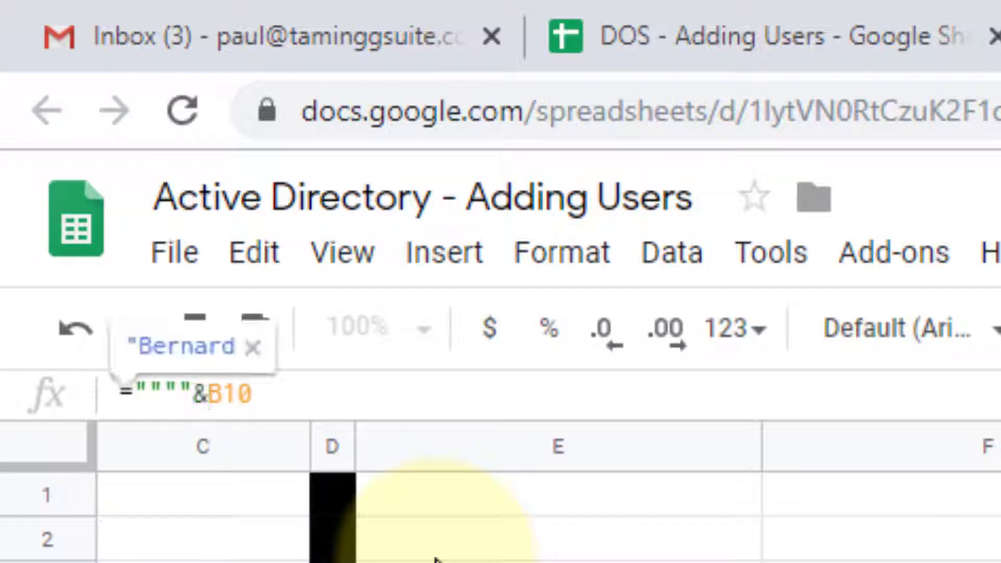
key(Right)
key(Right)
key(Right)
text(&)
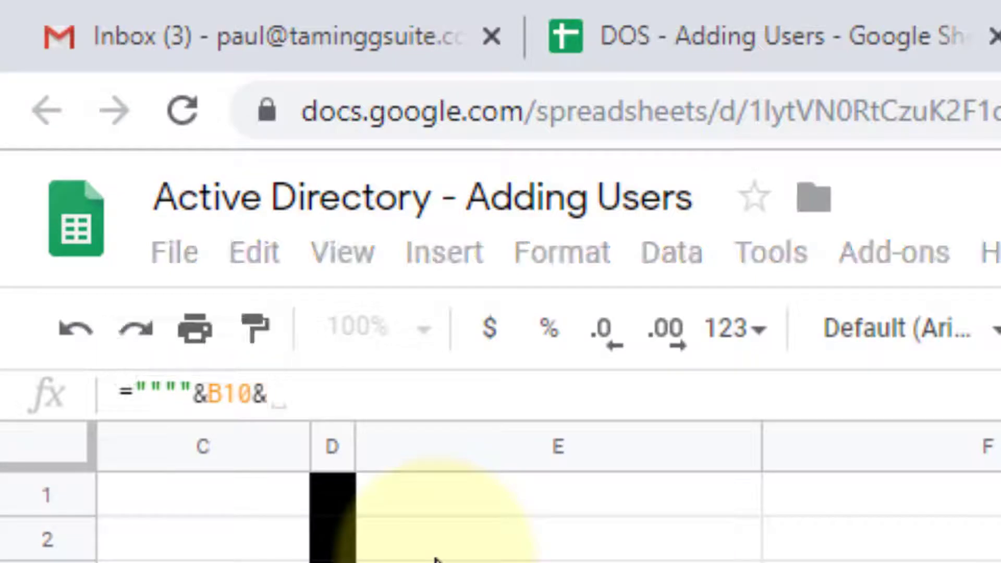
text(""")
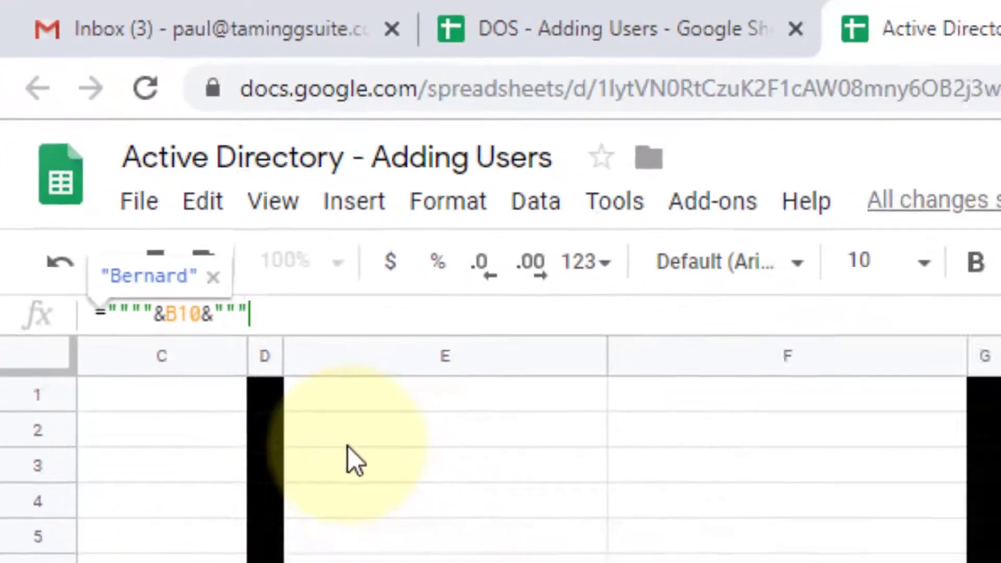
key(Return)
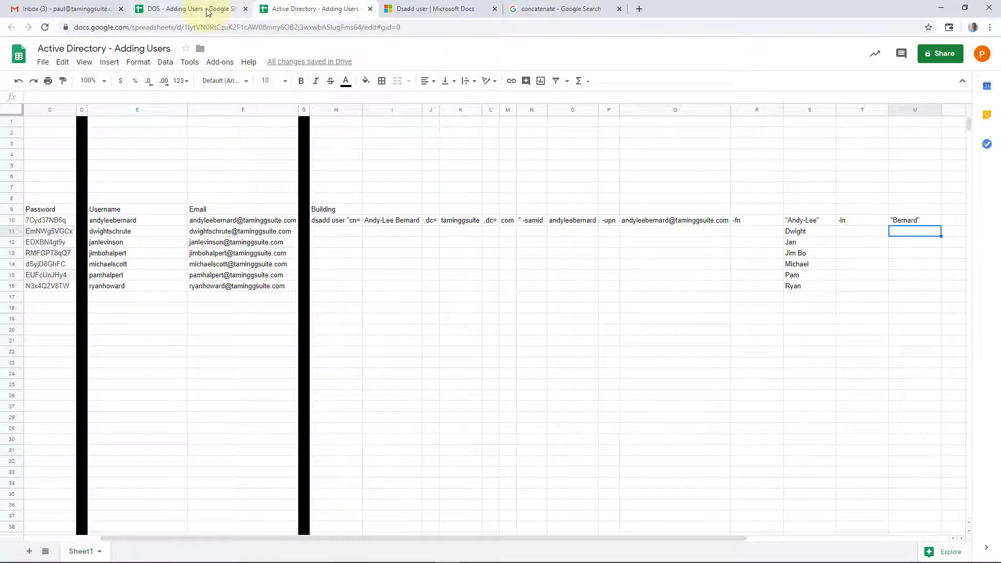
click(186, 10)
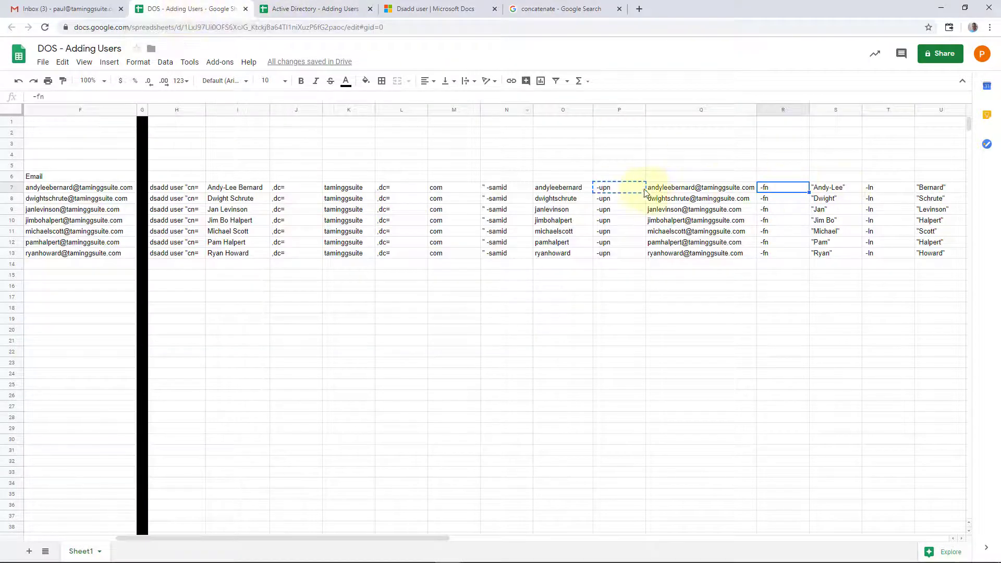
Step: Paste -display into V10 after the last name and auto-fit columns R–V
click(872, 190)
key(Right)
key(Right)
key(Right)
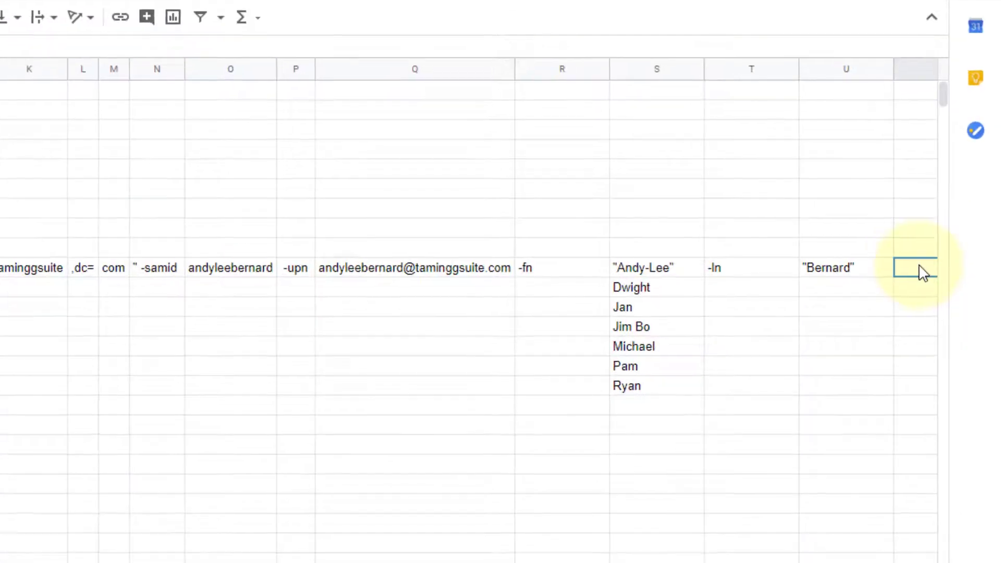
key(ctrl+v)
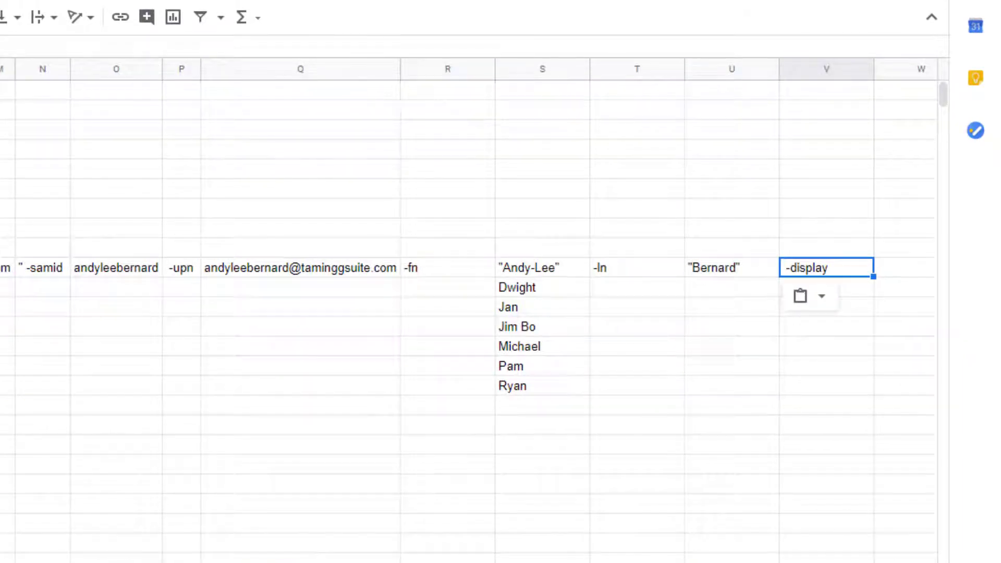
drag(0, 69, 854, 104)
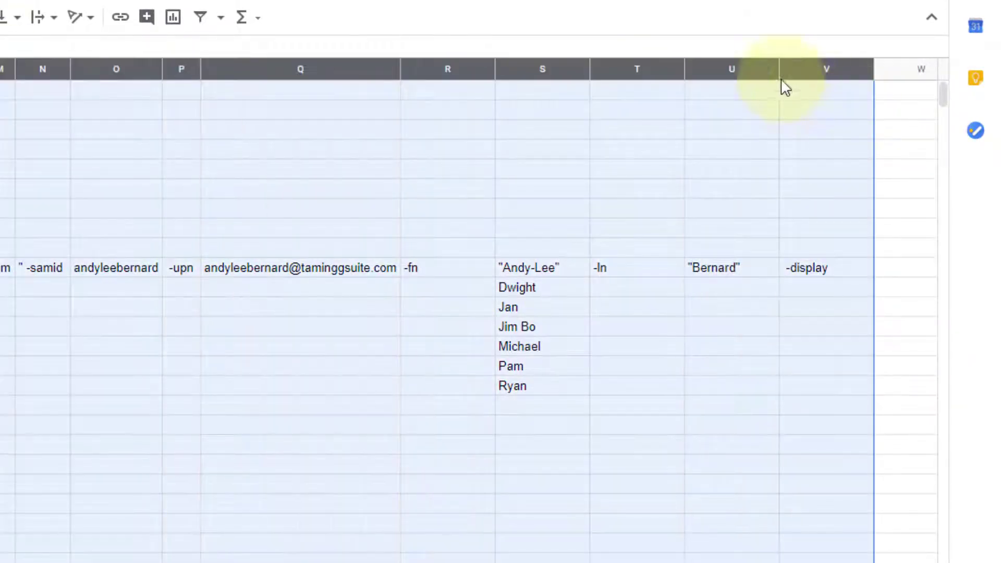
double_click(778, 68)
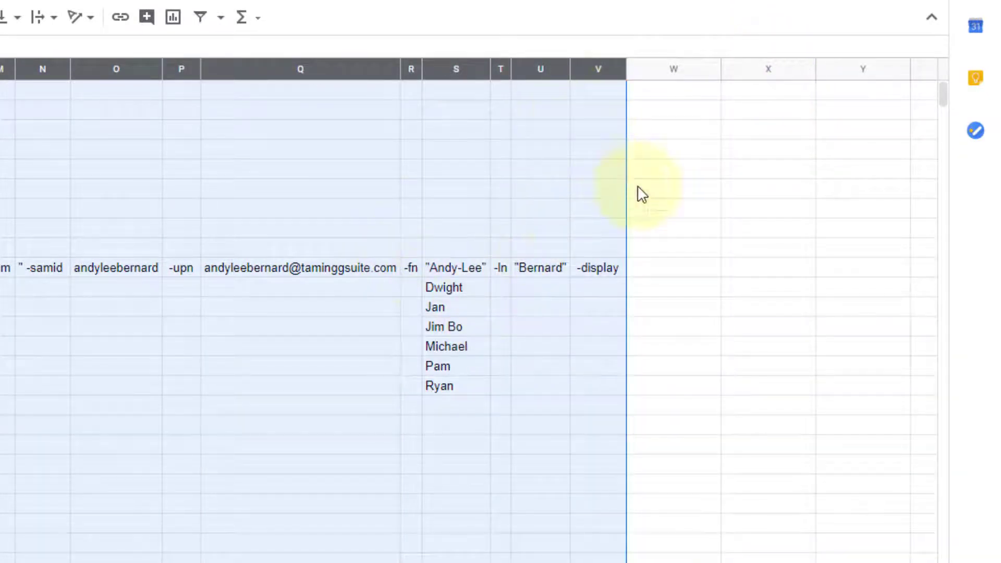
Step: Begin the display-name formula in W10 as =A10
click(665, 268)
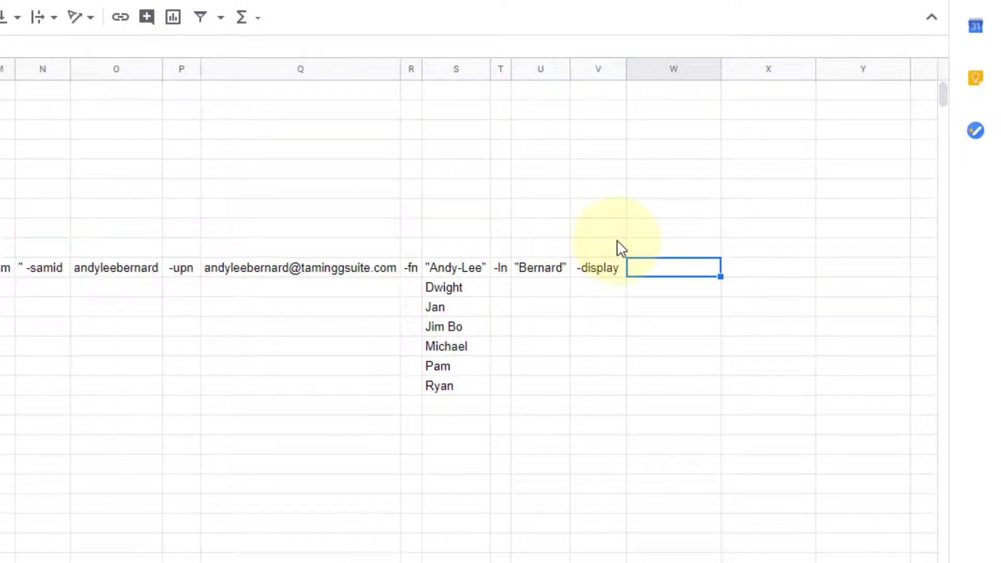
text(=)
key(Left)
key(Left)
key(Left)
key(Left)
key(Left)
key(Left)
key(Left)
key(Left)
key(Left)
key(Left)
key(Left)
key(Left)
key(Left)
key(Left)
key(Left)
key(Left)
key(Left)
key(Left)
key(Left)
key(Left)
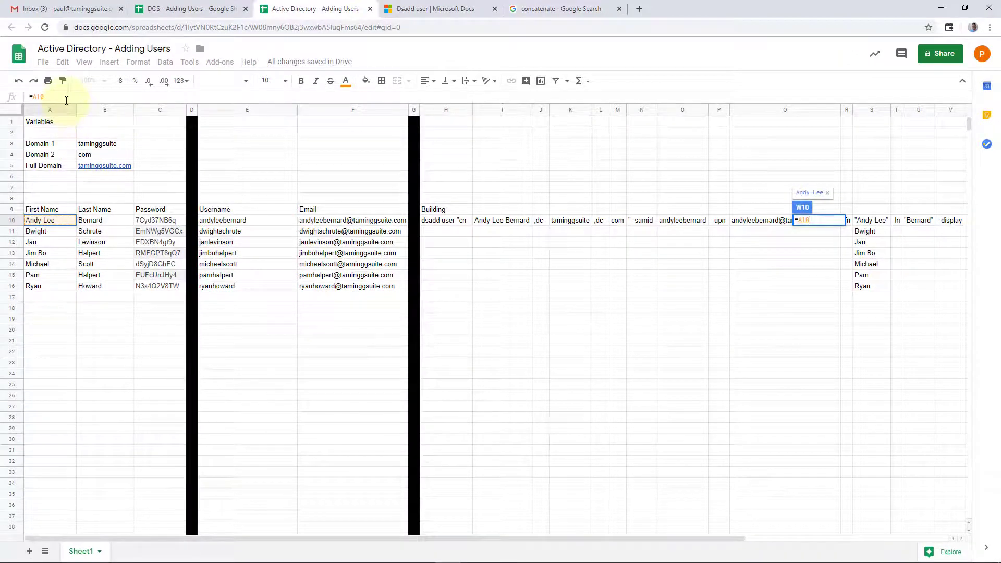
Step: Join first and last names in W10 with =A10&" "&B10 and widen the column
click(66, 99)
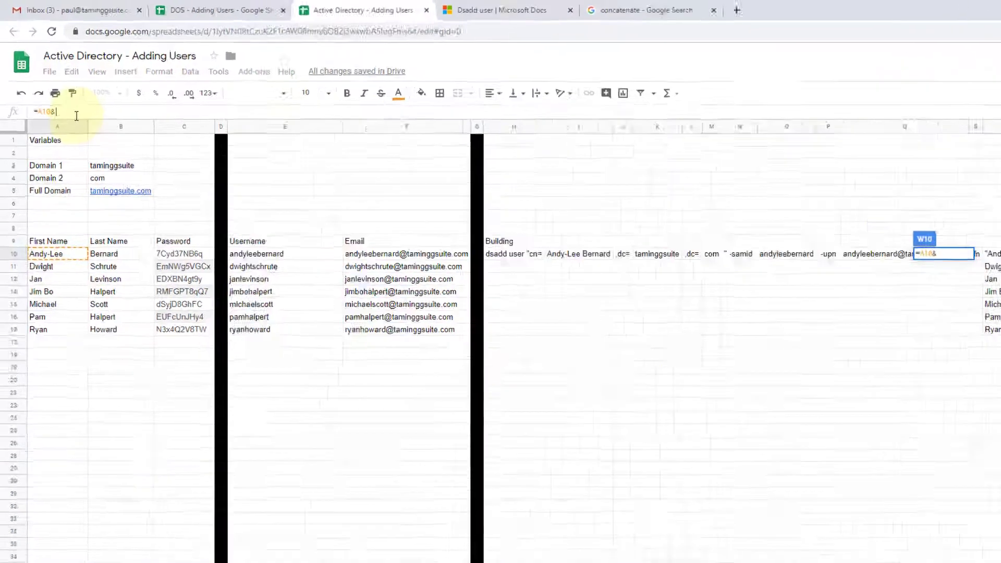
text(&" ")
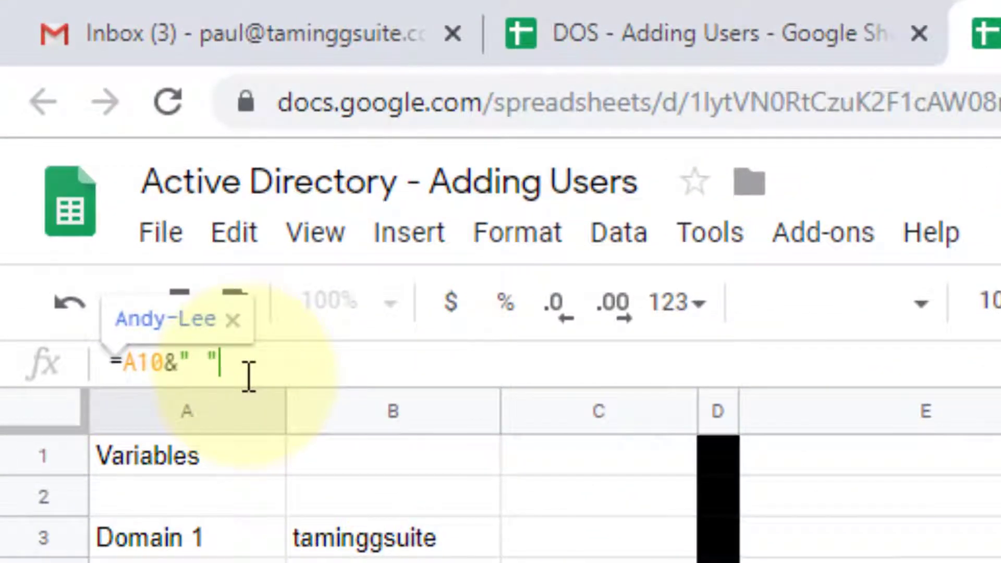
text(&)
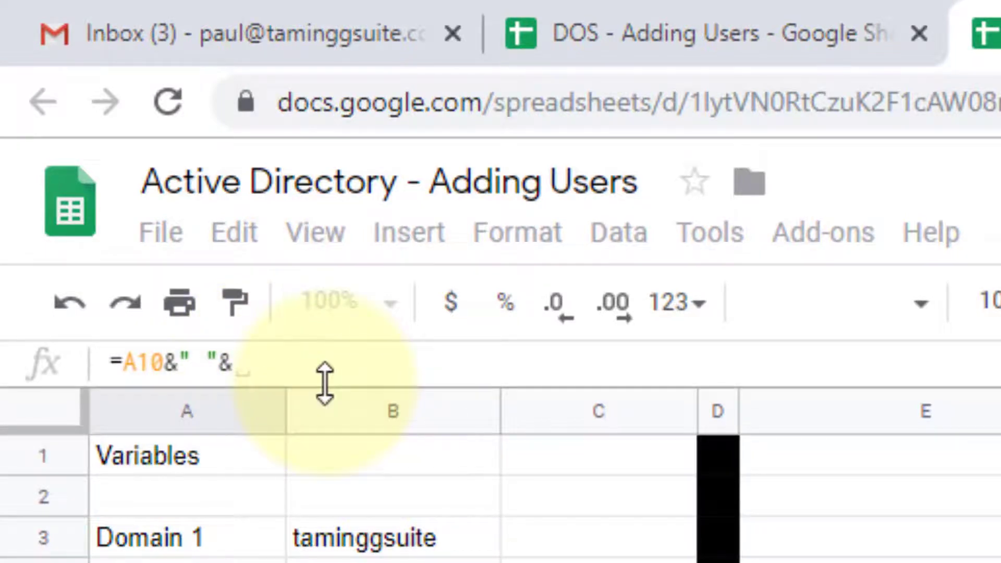
click(393, 562)
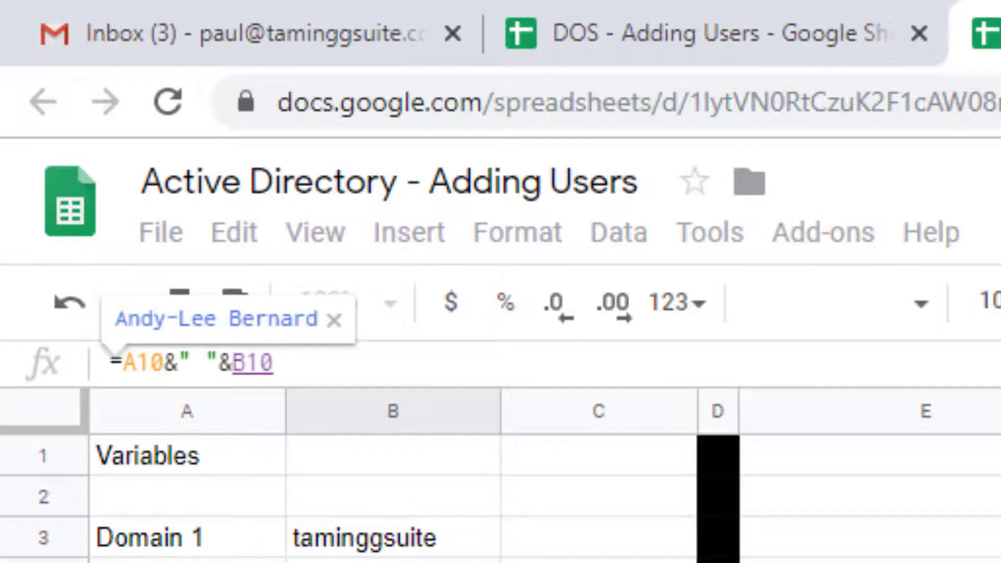
key(Return)
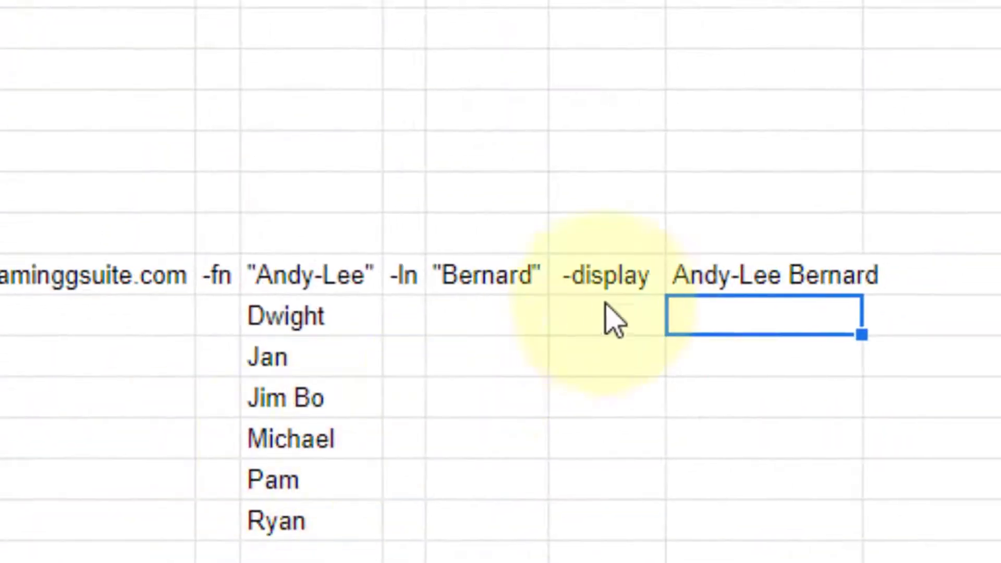
click(822, 290)
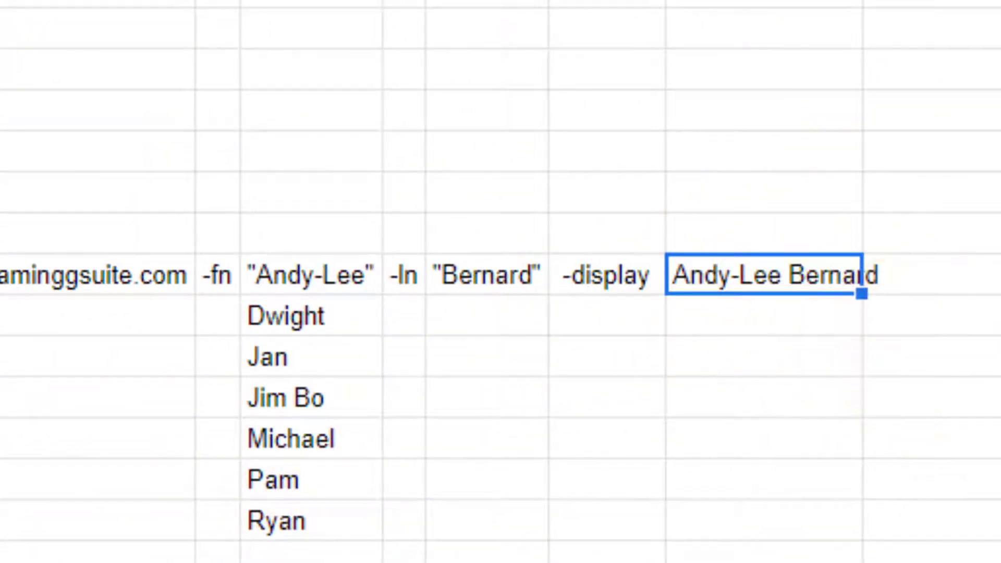
double_click(863, 0)
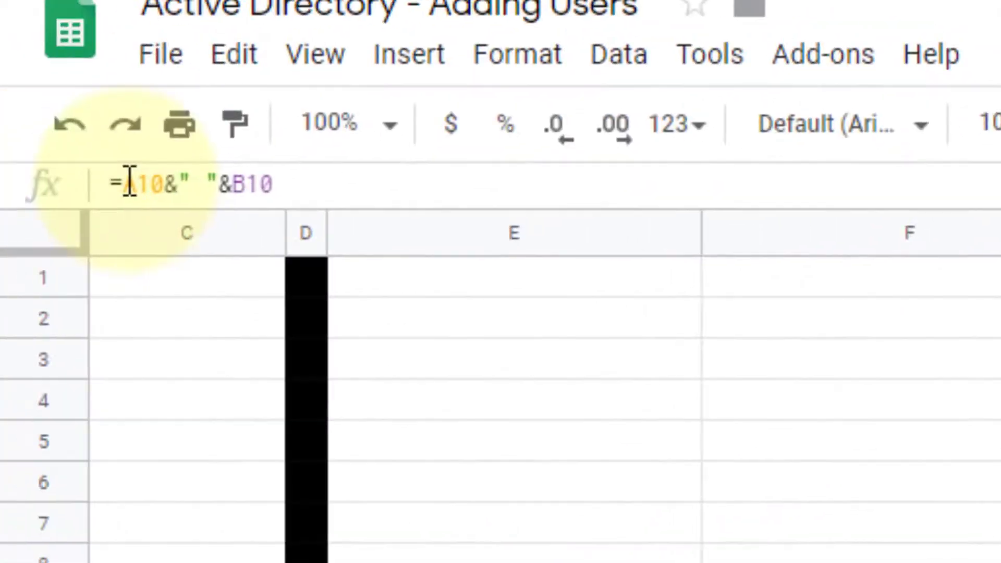
click(129, 184)
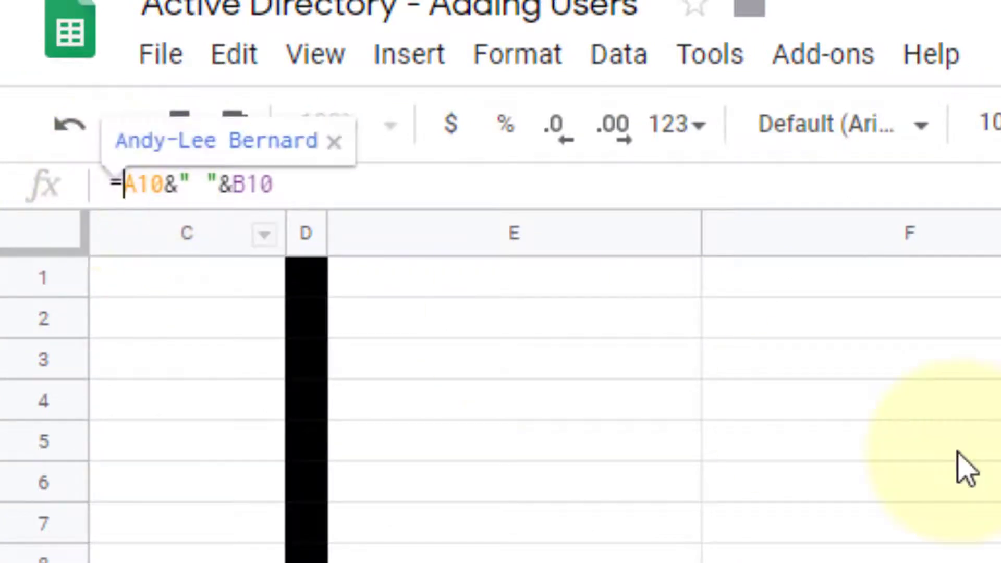
text("""")
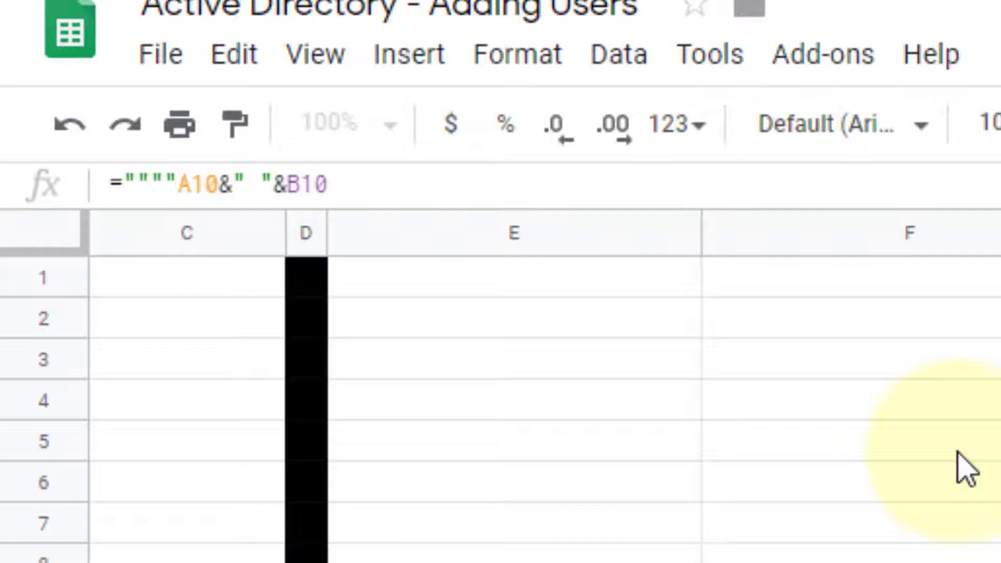
text(&)
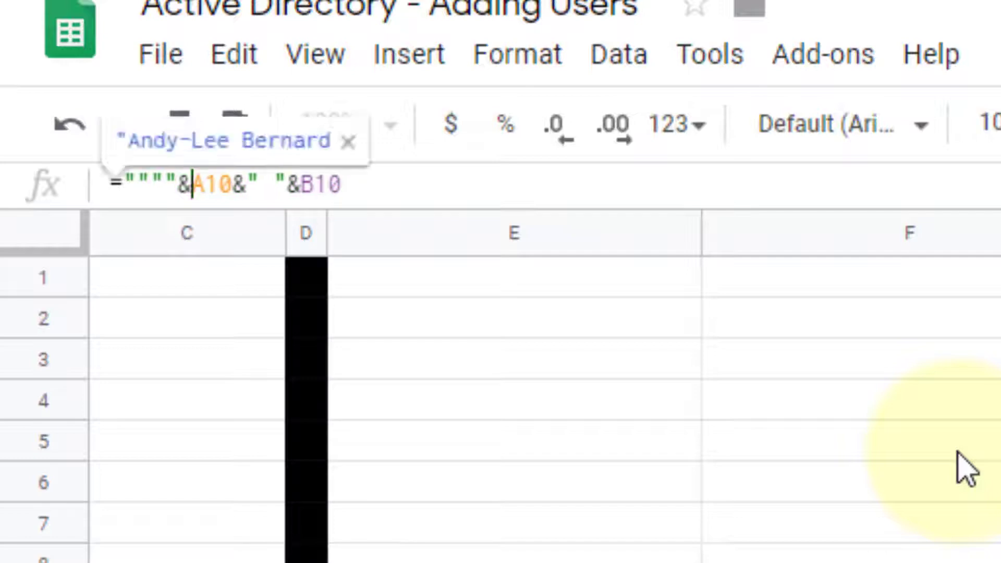
click(390, 191)
text(""")
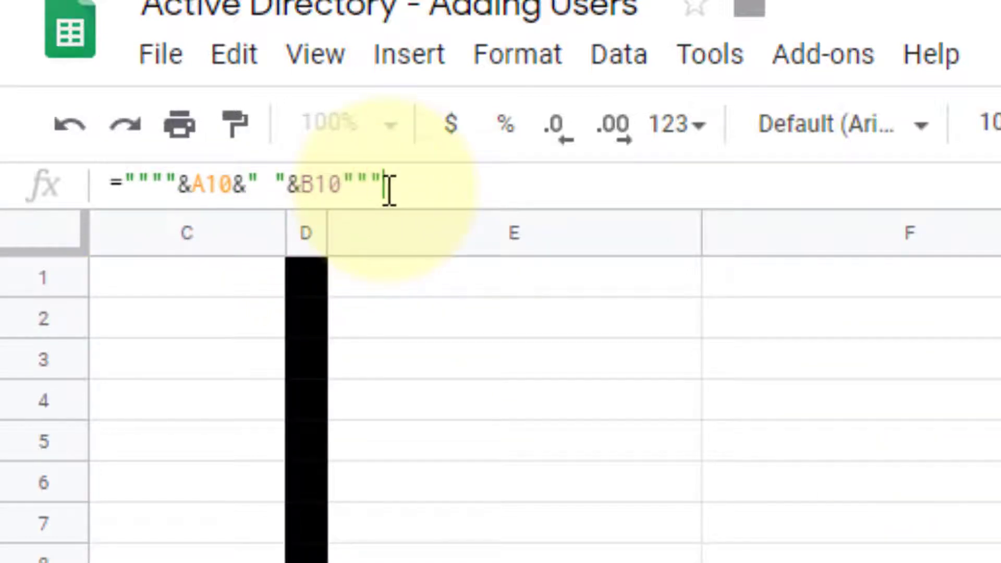
key(Left)
key(Left)
key(Left)
text(&)
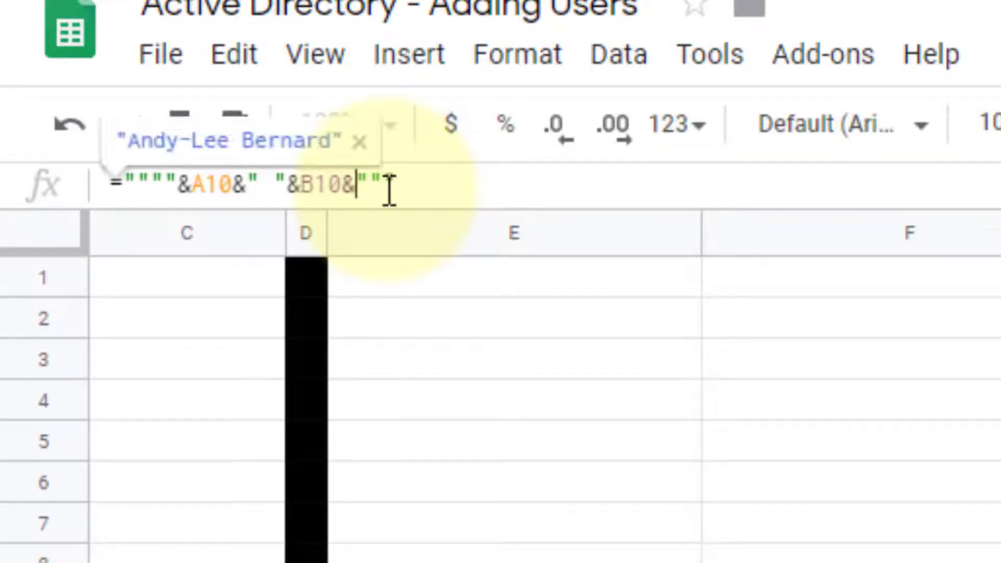
click(465, 190)
key(Return)
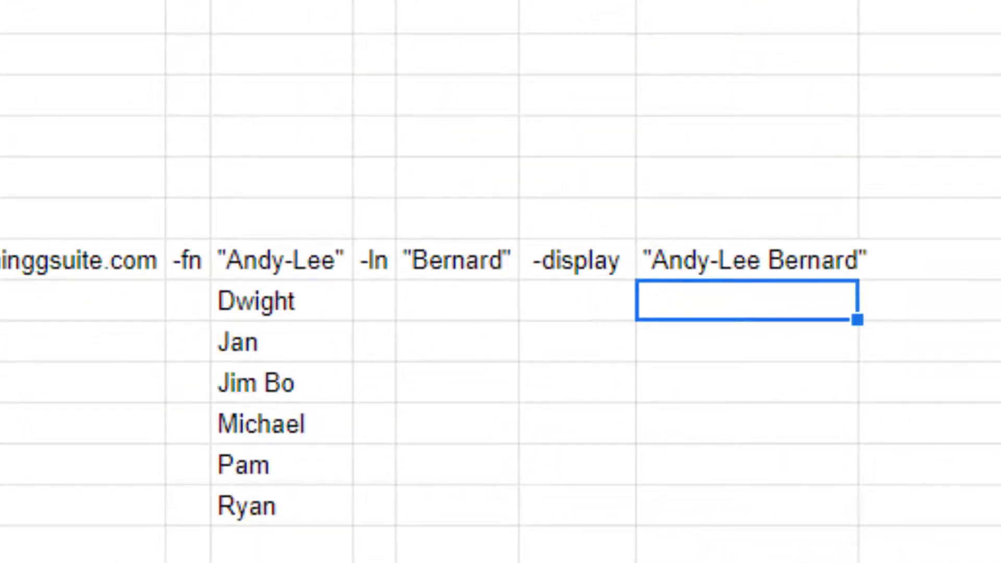
double_click(858, 1)
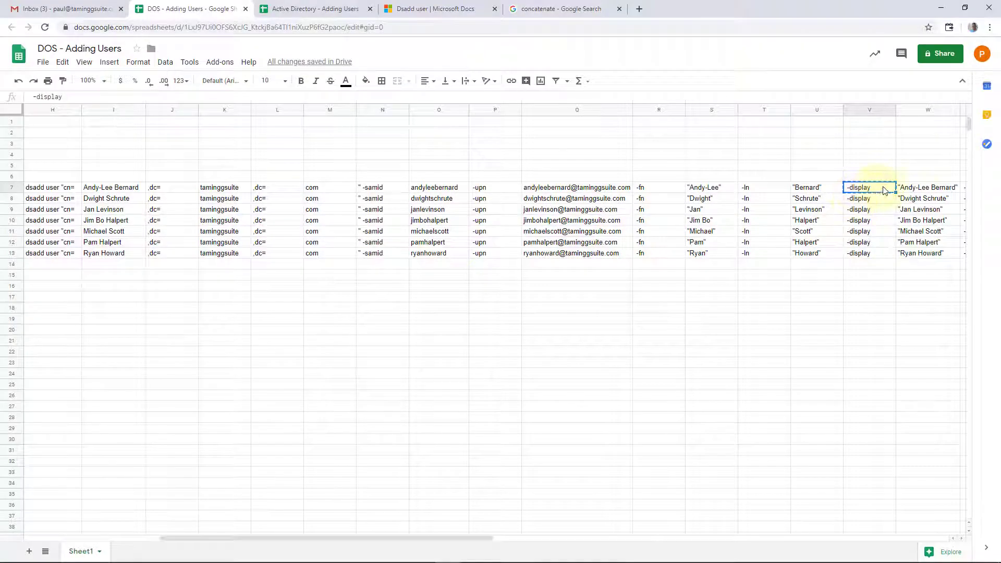
Step: Check the display-name and password formulas in the DOS - Adding Users reference row
click(912, 190)
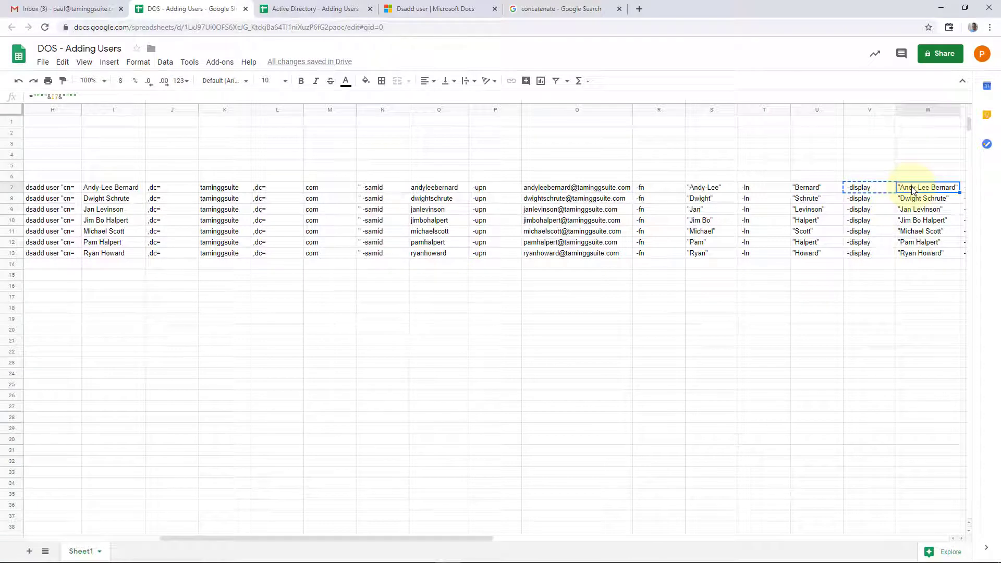
key(Escape)
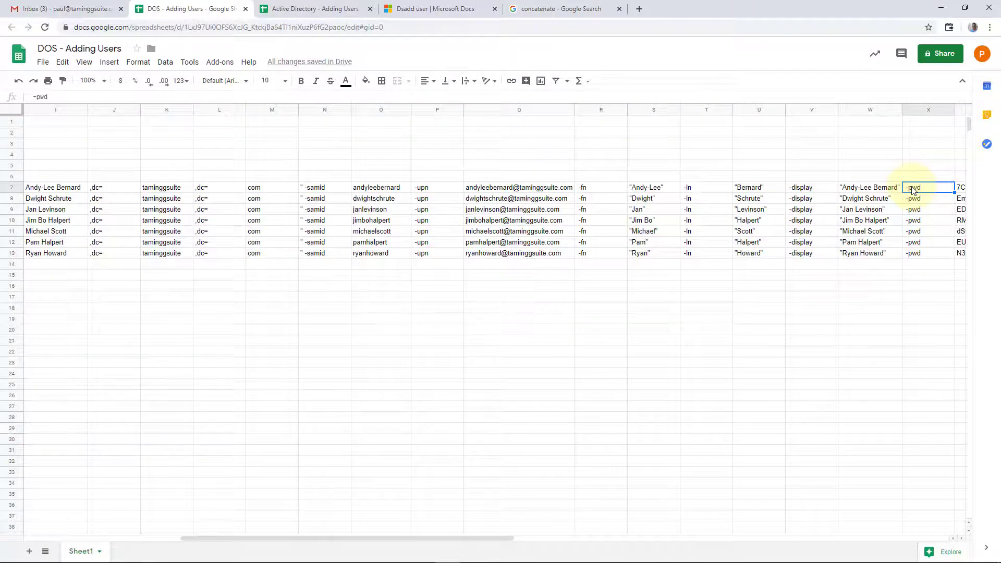
key(Right)
key(Right)
key(Right)
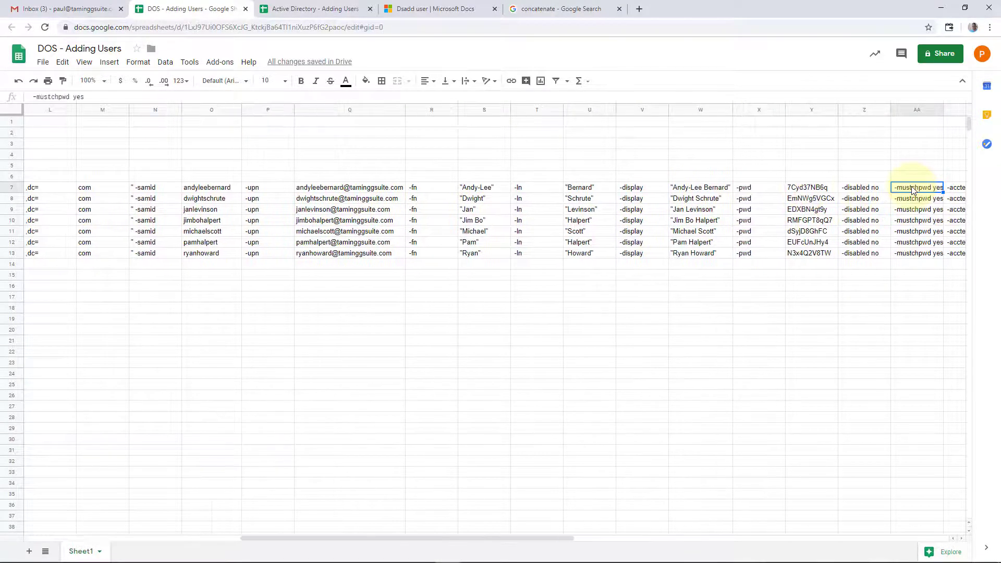
key(Left)
key(Left)
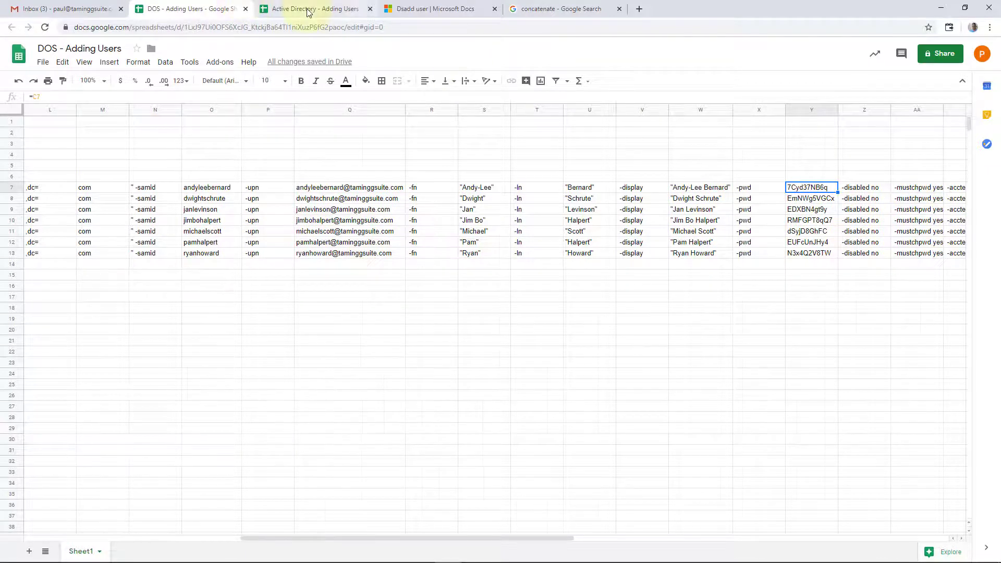
click(282, 9)
Step: Enter -pwd in X10 and reference the password from C10 in Y10
click(941, 223)
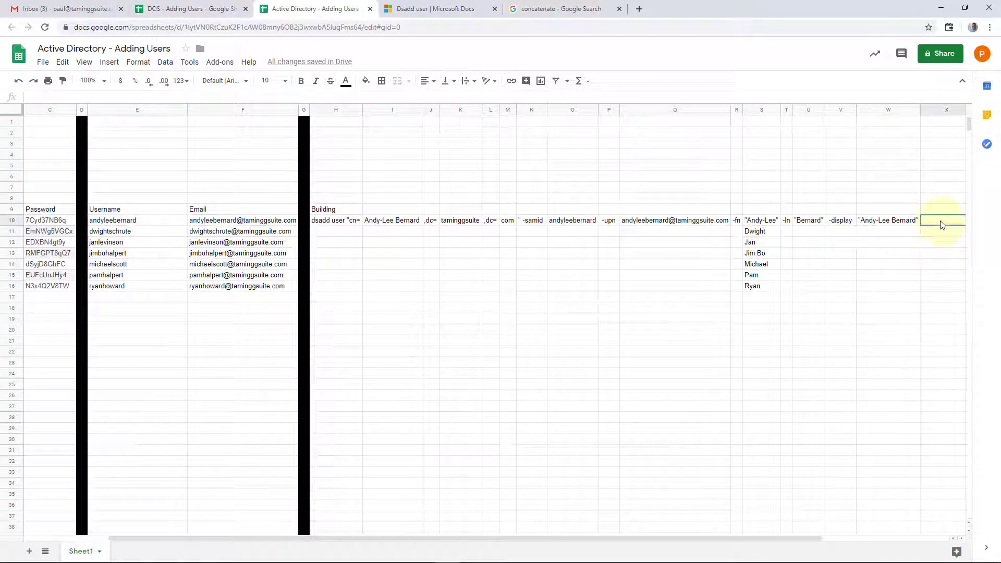
text(-pwd)
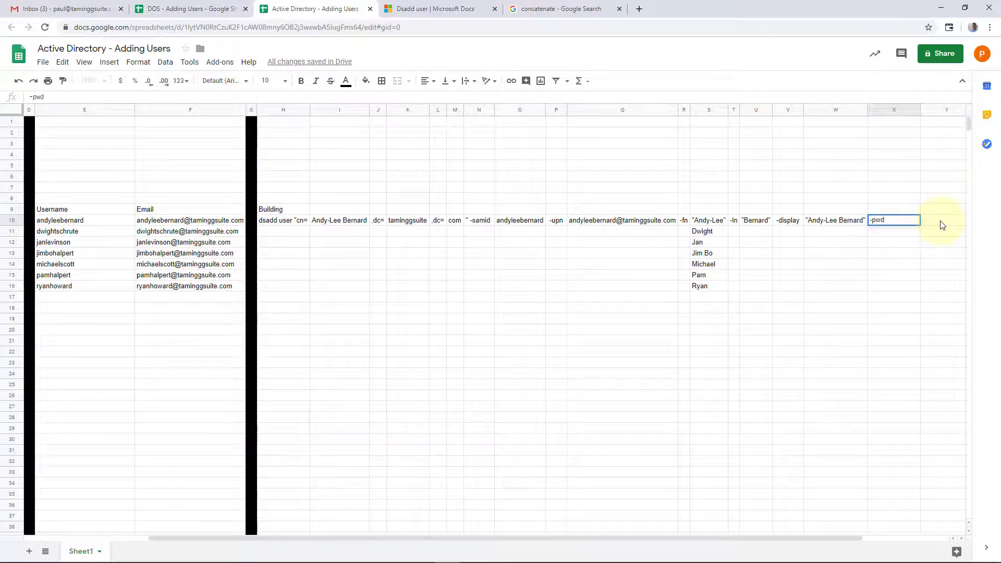
key(Tab)
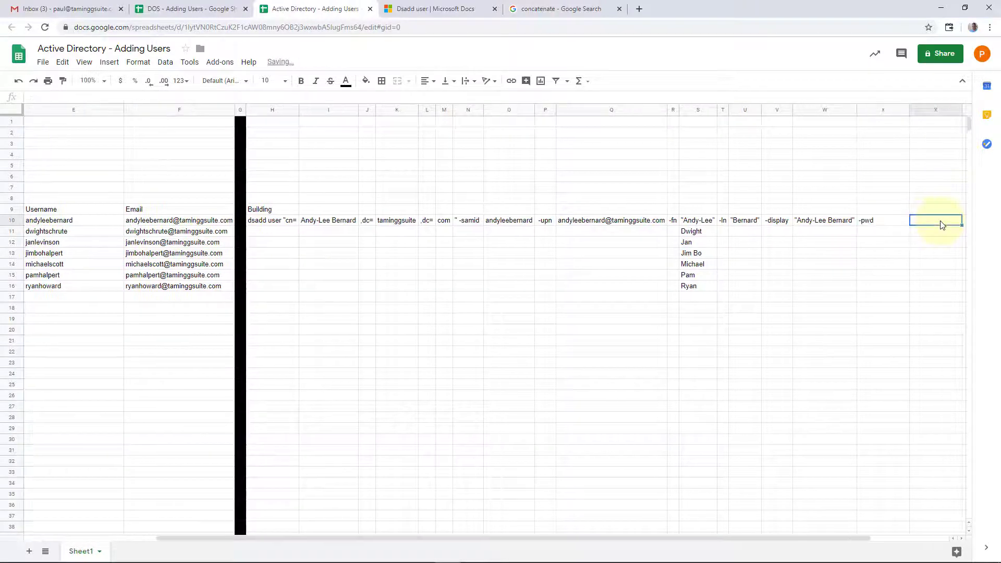
text(=)
key(Left)
key(Left)
key(Left)
key(Left)
key(Left)
key(Left)
key(Left)
key(Left)
key(Left)
key(Left)
key(Left)
key(Left)
key(Left)
key(Left)
key(Left)
key(Left)
key(Left)
key(Left)
key(Left)
key(Left)
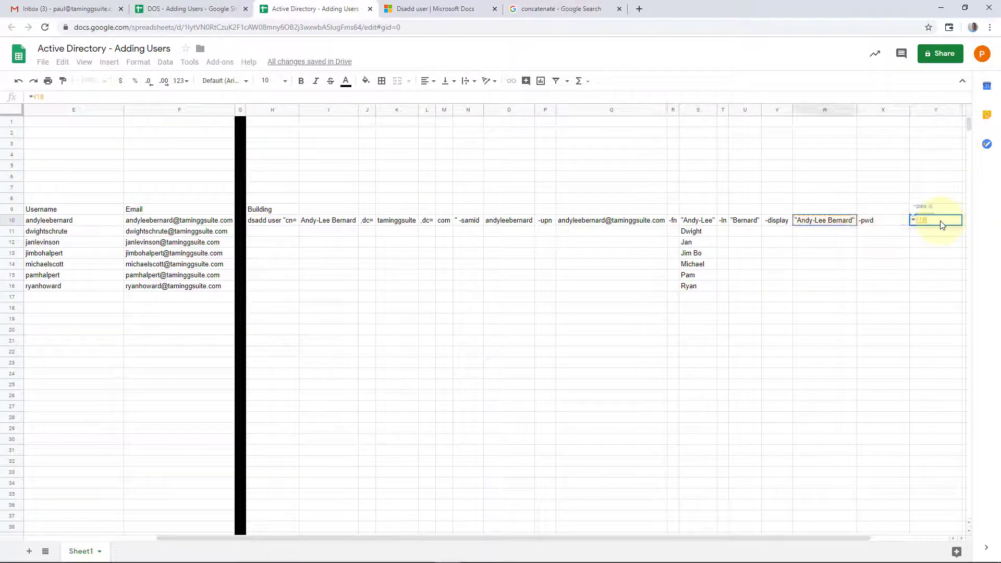
key(Right)
key(Right)
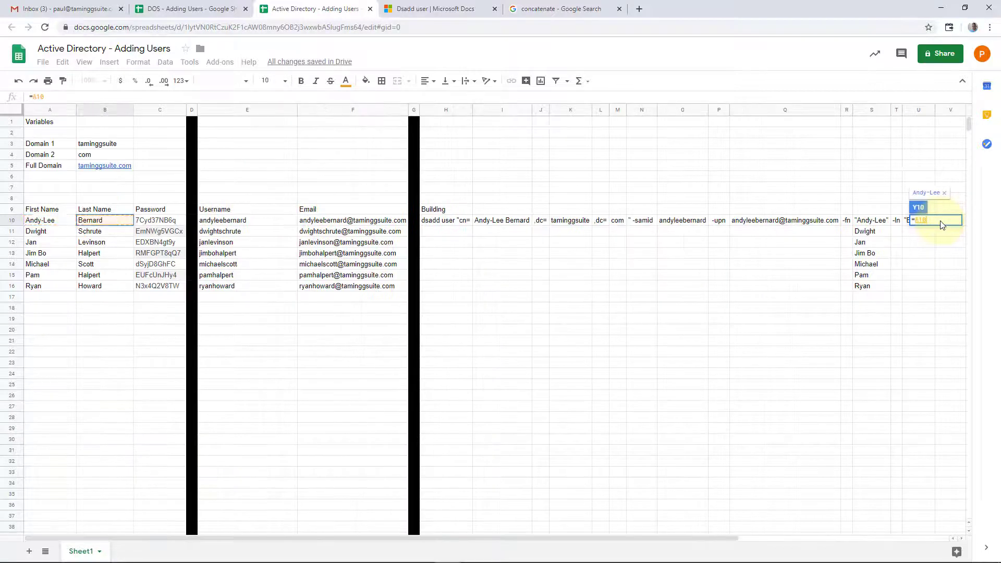
key(Return)
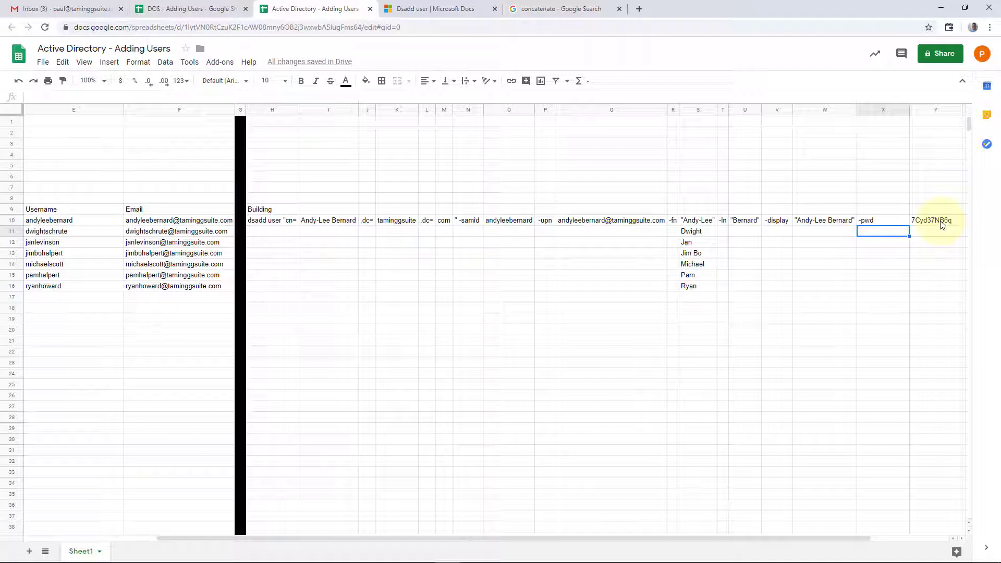
Step: Generate 900 eight-character passwords without symbols on manytools.org
click(640, 9)
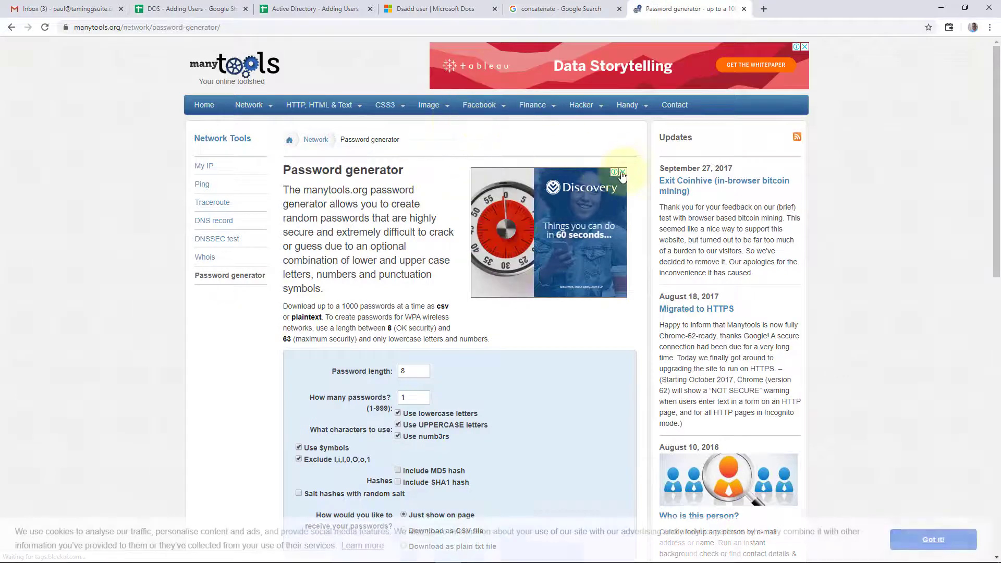
scroll(563, 201, down, 6)
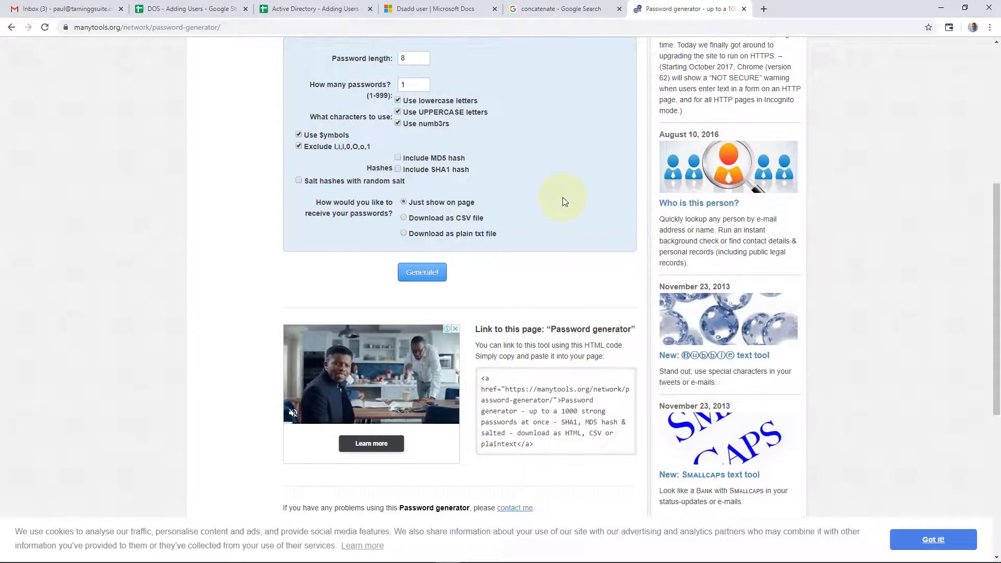
double_click(414, 86)
text(9)
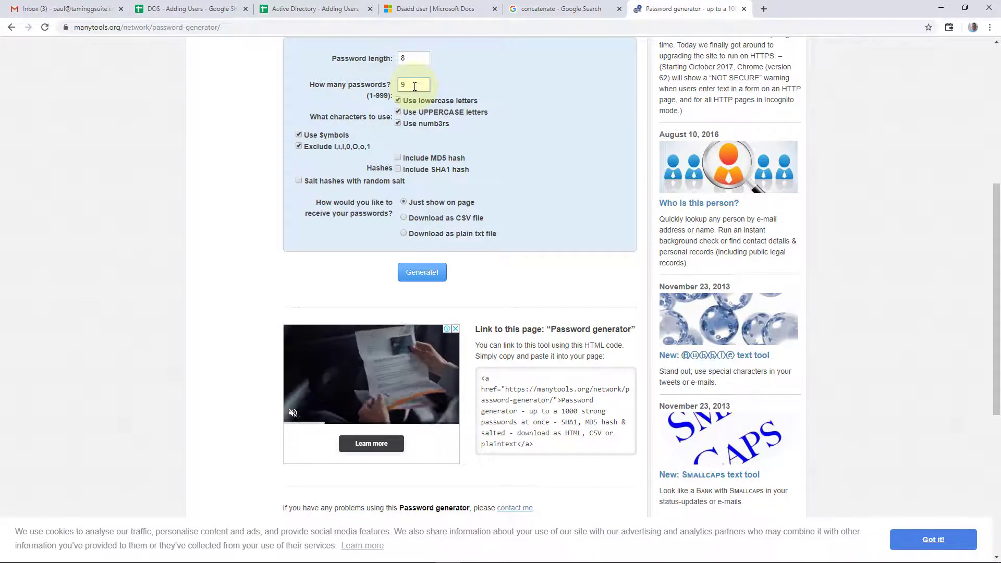
text(00)
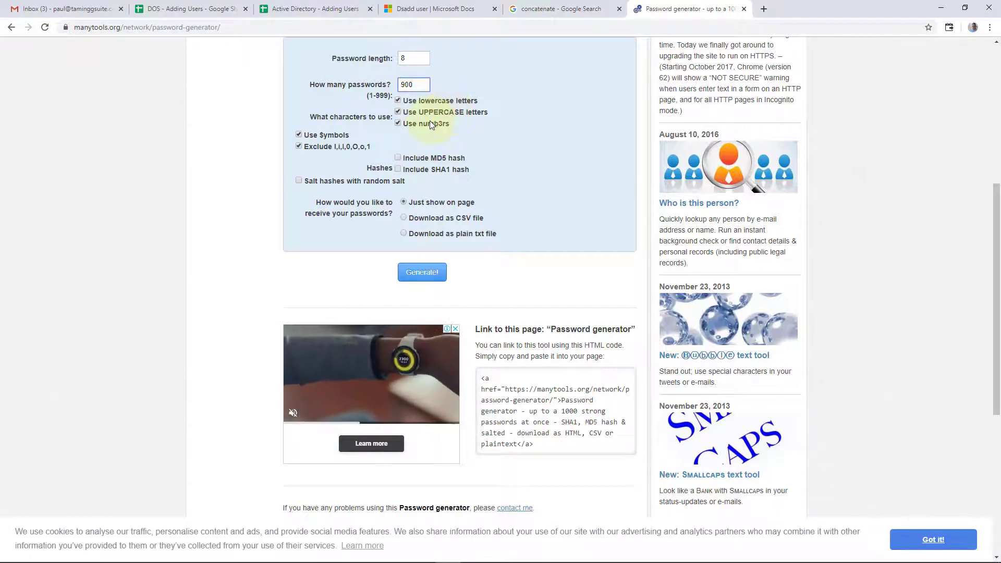
click(298, 146)
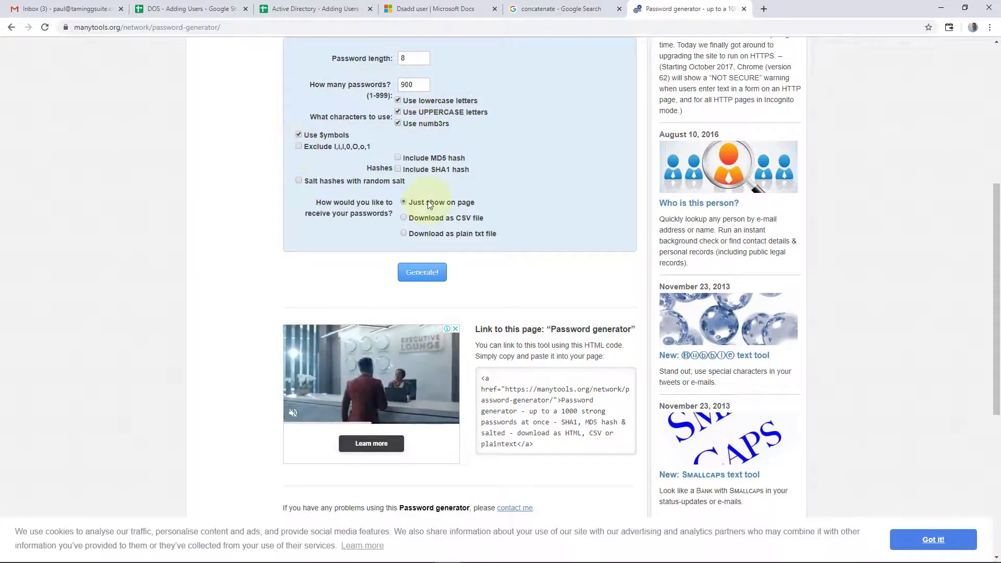
click(298, 145)
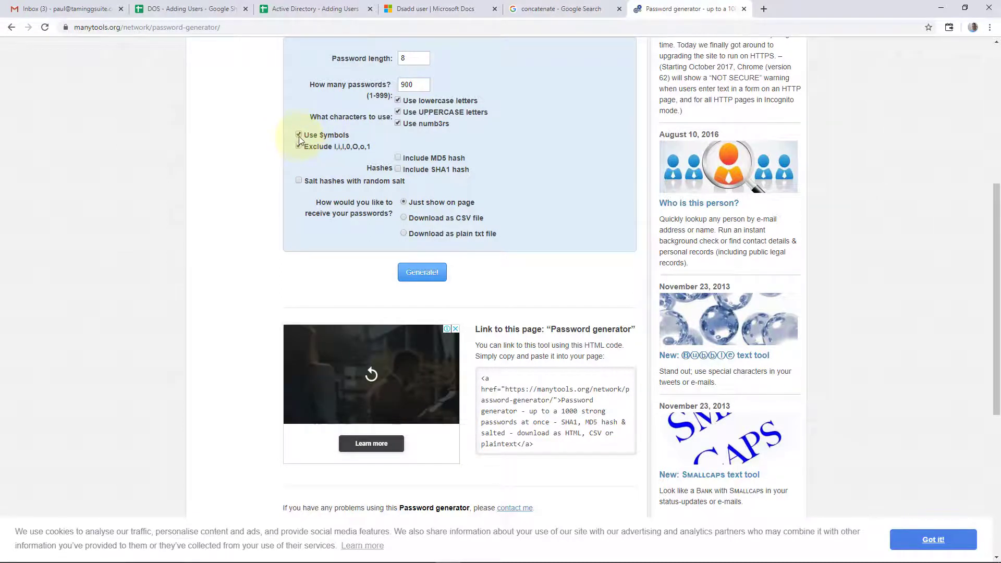
click(298, 134)
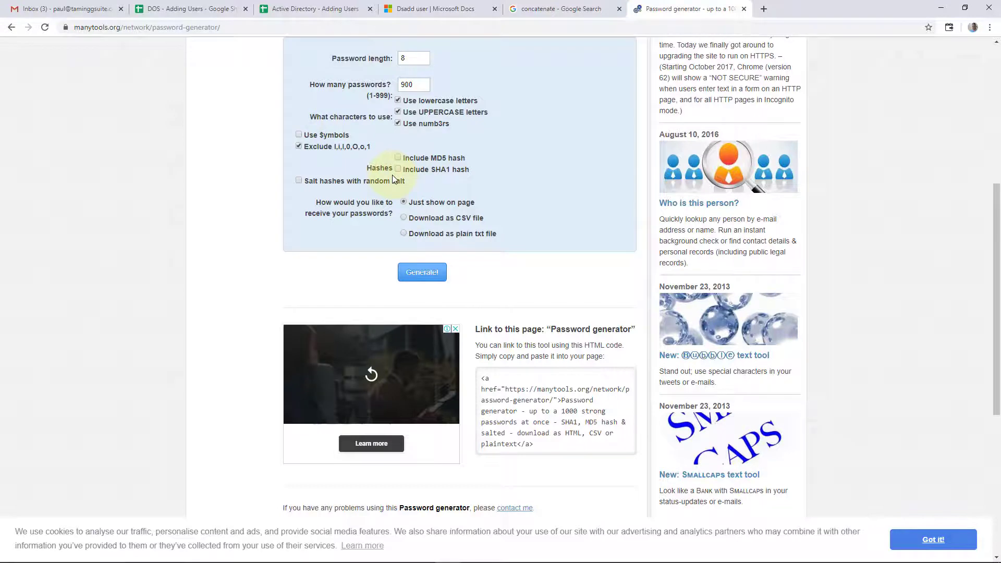
click(427, 272)
Step: Copy the first twelve generated passwords
scroll(440, 186, down, 1)
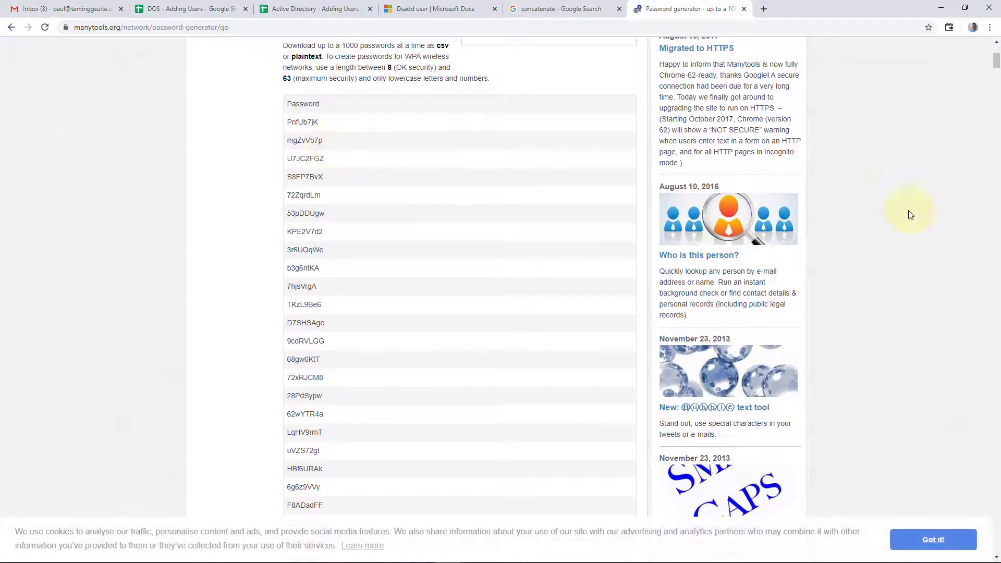
mouse_move(996, 61)
mouse_down()
mouse_move(999, 217)
mouse_move(999, 58)
mouse_up()
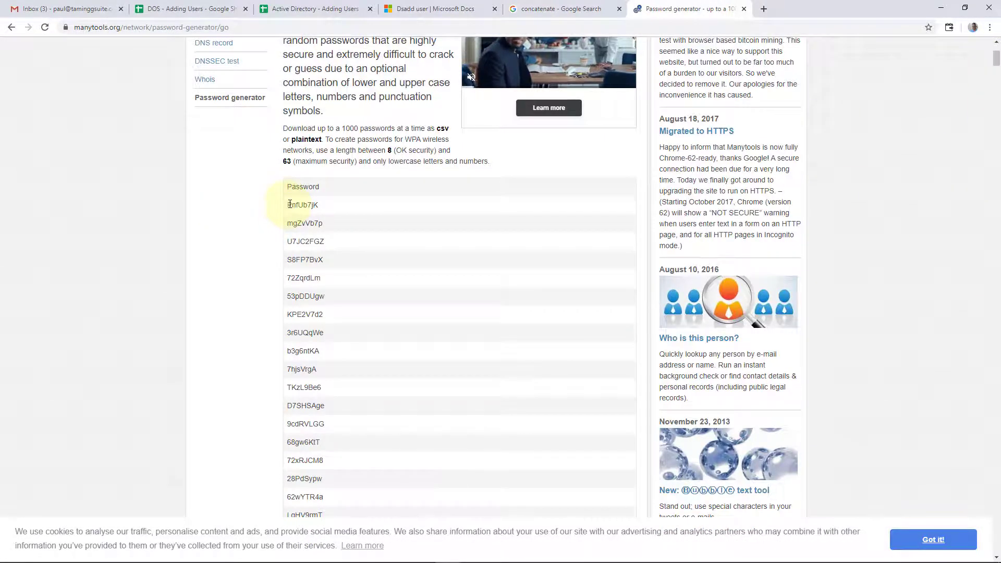
drag(289, 204, 331, 406)
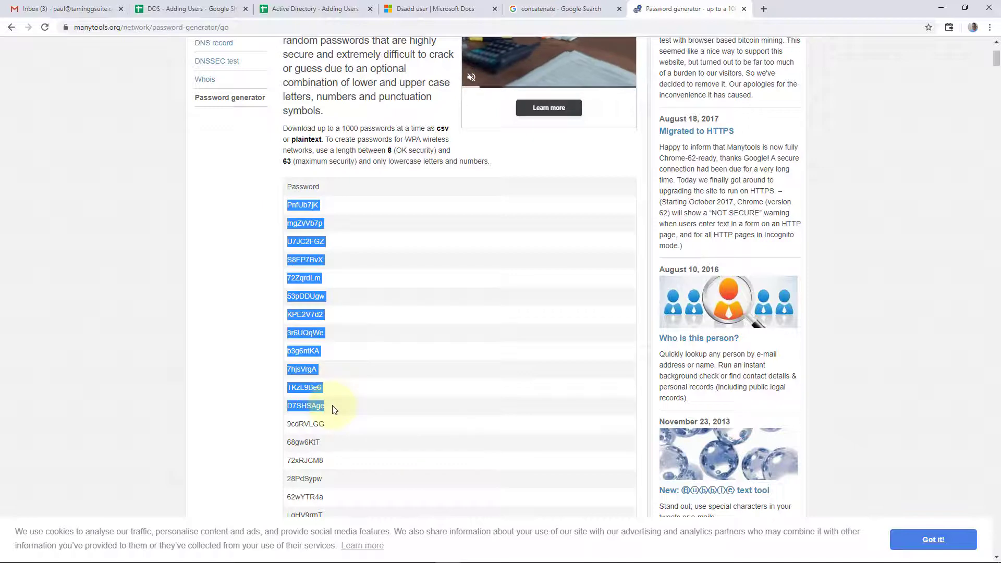
right_click(313, 240)
click(334, 248)
click(312, 9)
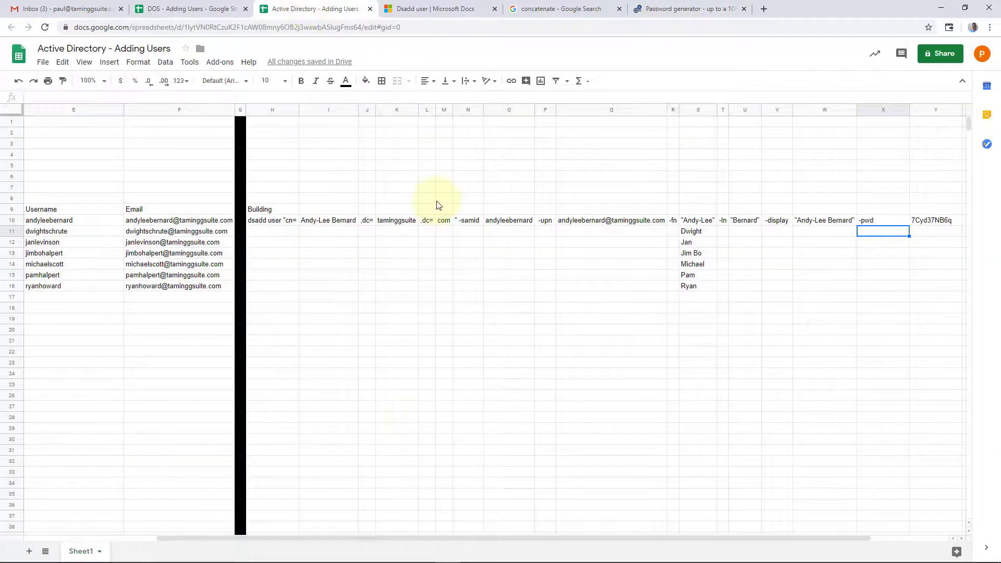
Step: Paste the new passwords into the Password column from C10 as values only
drag(459, 538, 346, 537)
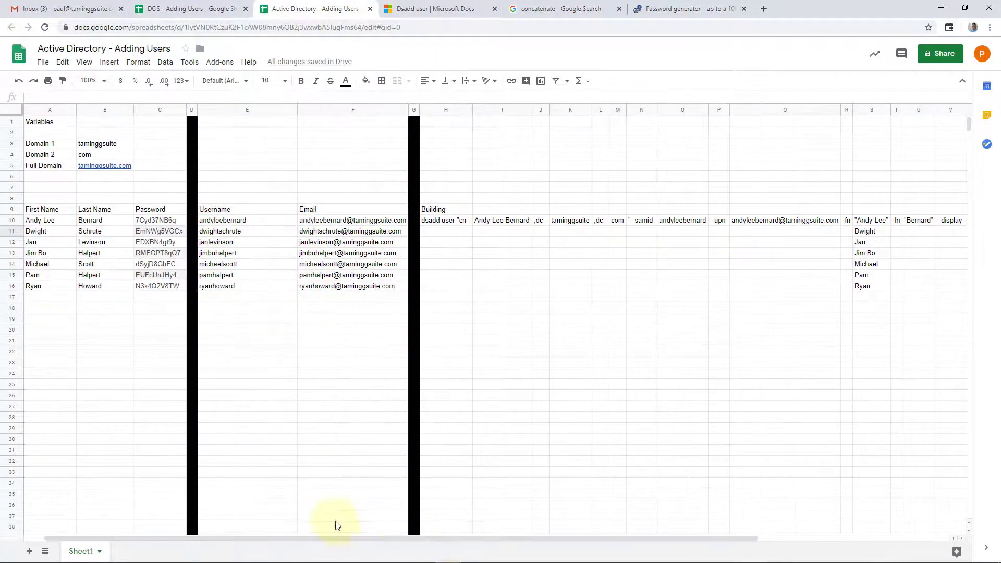
click(157, 220)
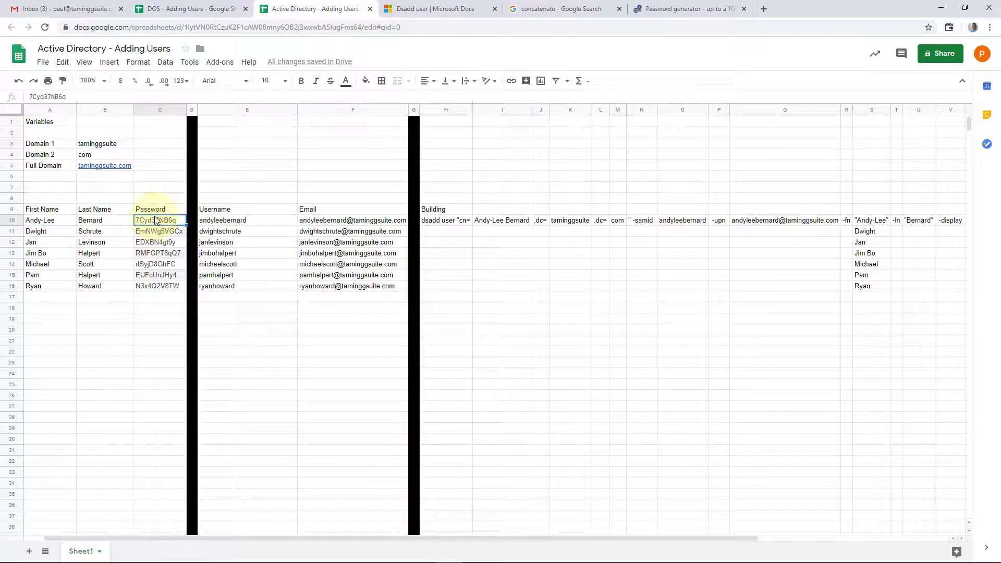
key(ctrl+v)
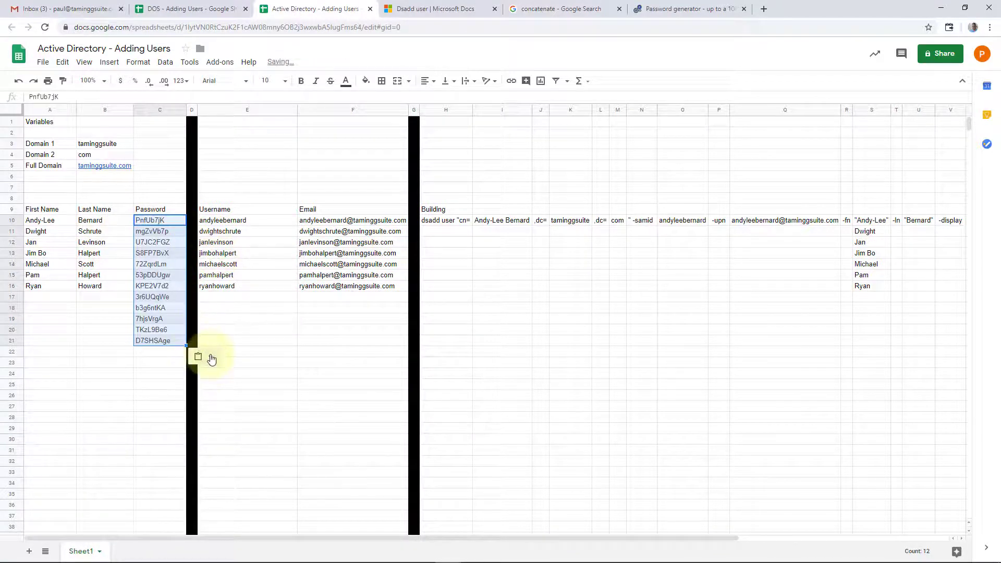
click(211, 359)
click(269, 382)
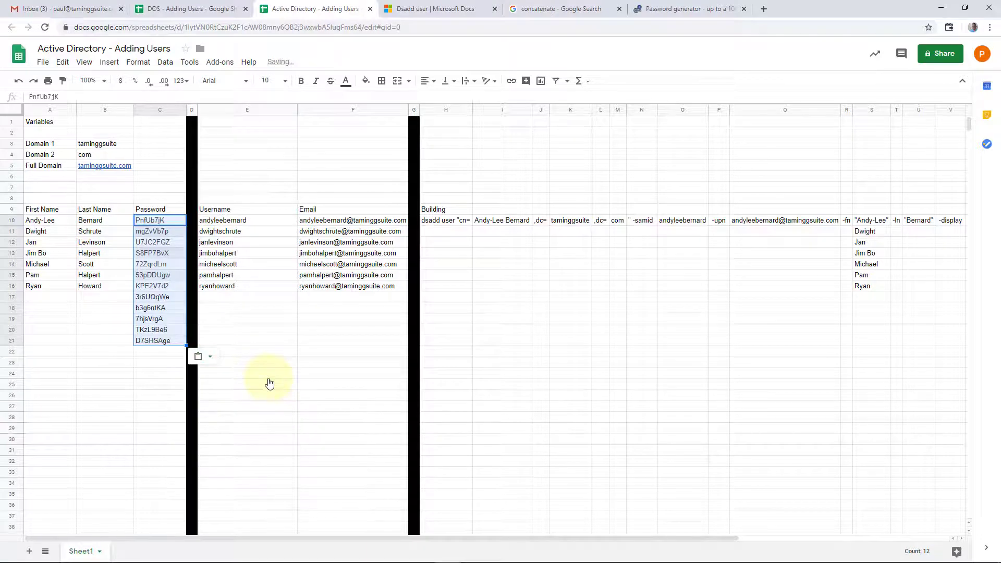
click(159, 362)
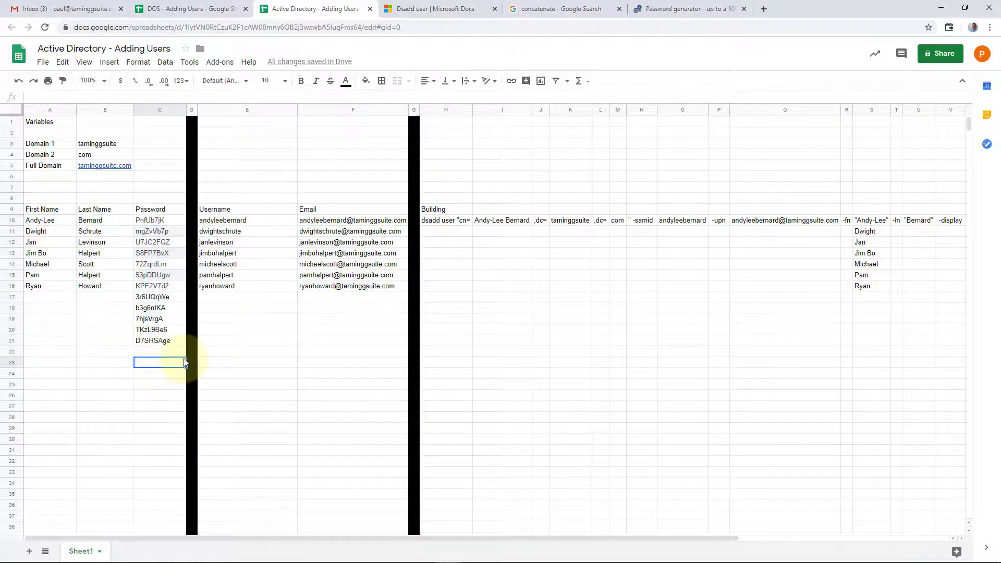
Step: Delete the five surplus passwords in C17:C21
drag(156, 297, 158, 345)
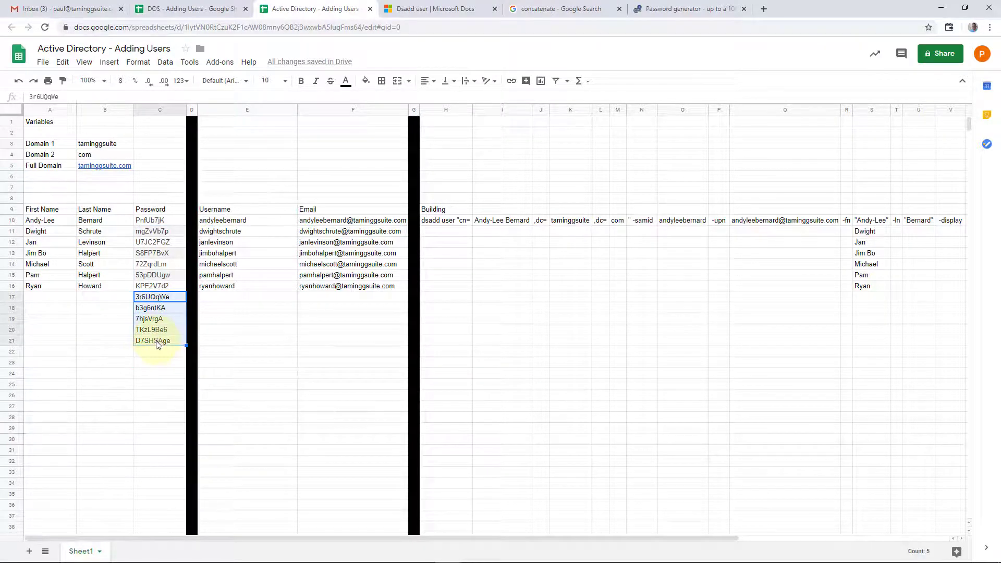
key(Delete)
click(160, 316)
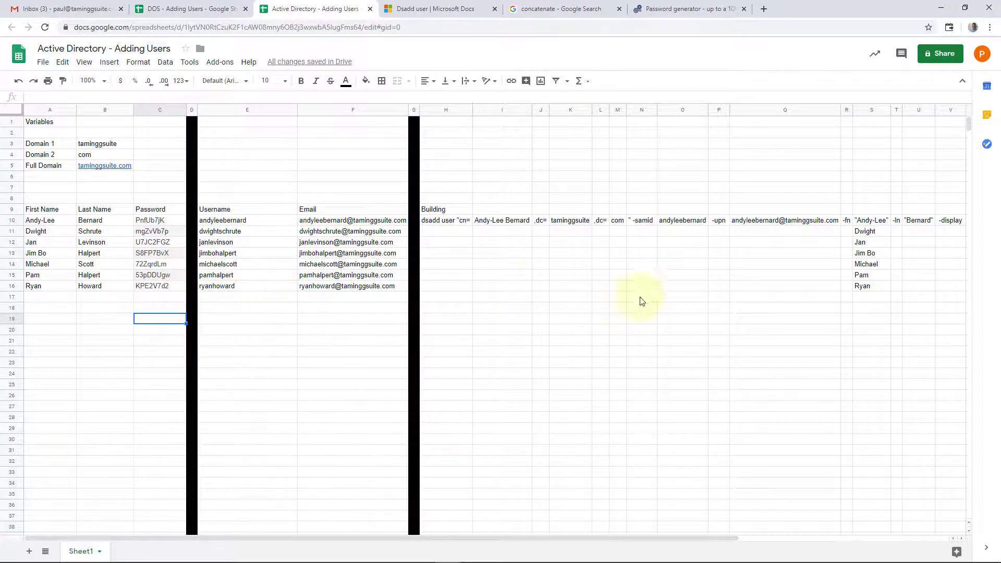
click(869, 221)
key(Right)
key(Right)
key(Right)
key(Right)
key(Right)
key(Right)
key(Right)
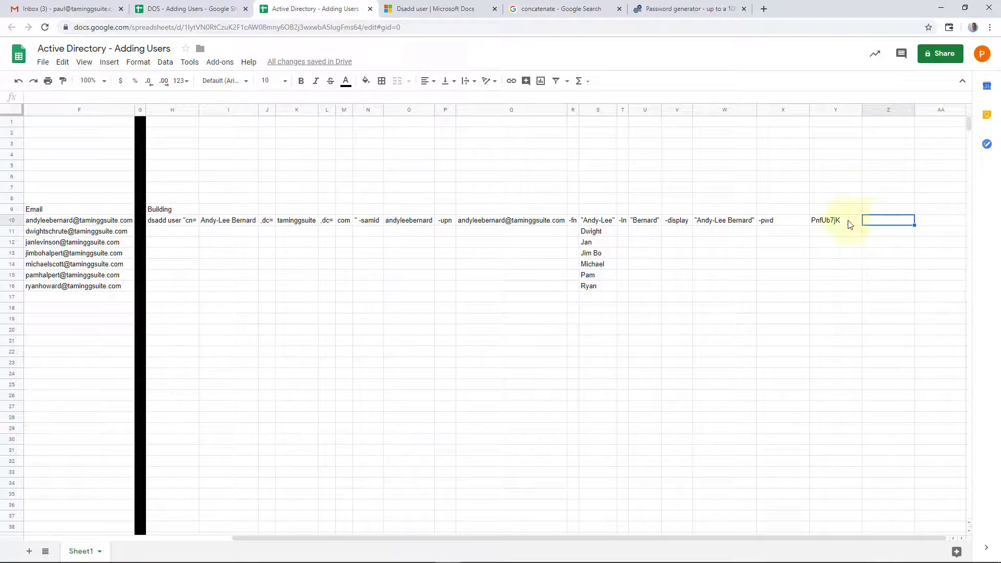
click(197, 9)
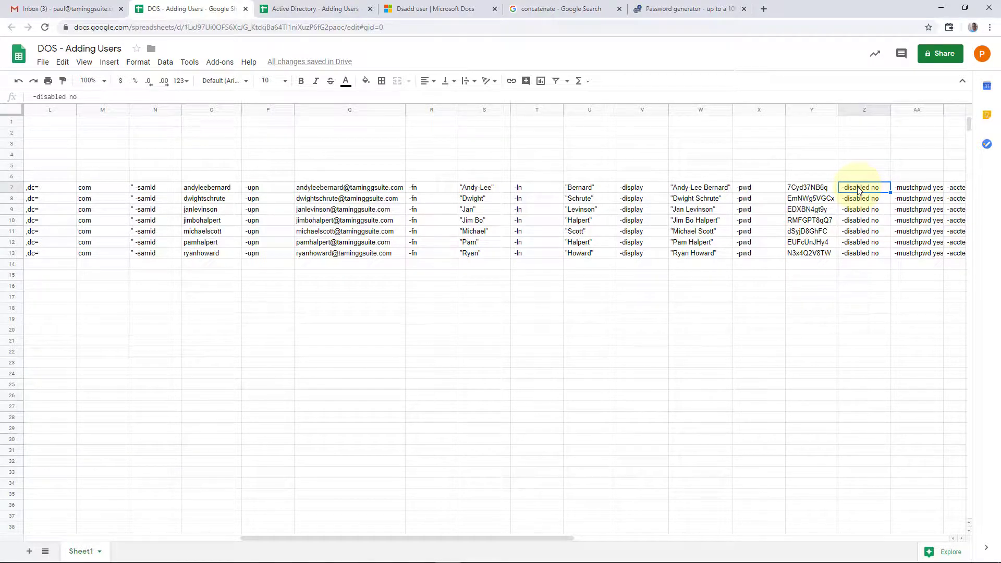
Step: Copy -disabled no, -mustchpwd yes and -acctexpires never from Z7:AB7 into Z10
key(Right)
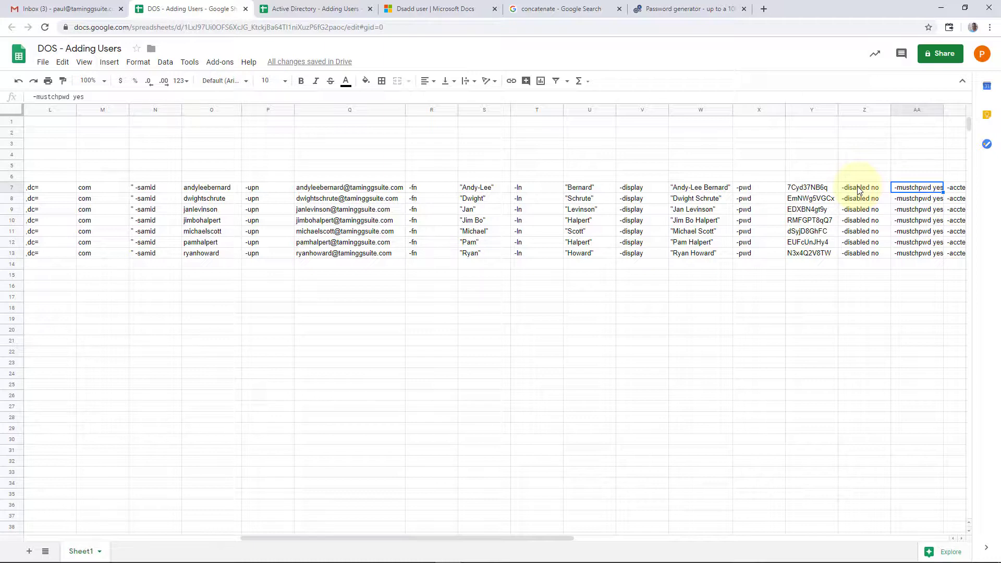
click(816, 188)
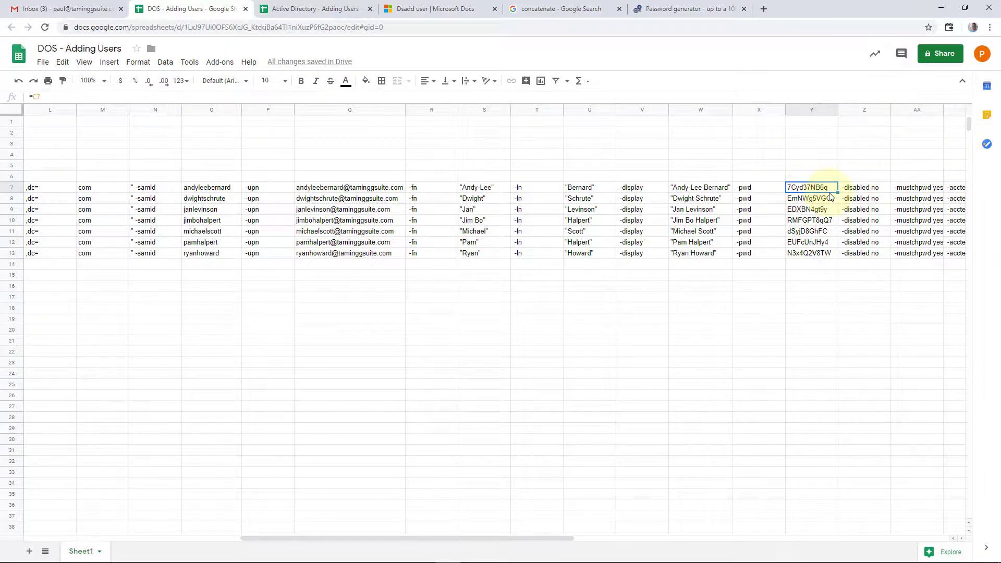
click(907, 192)
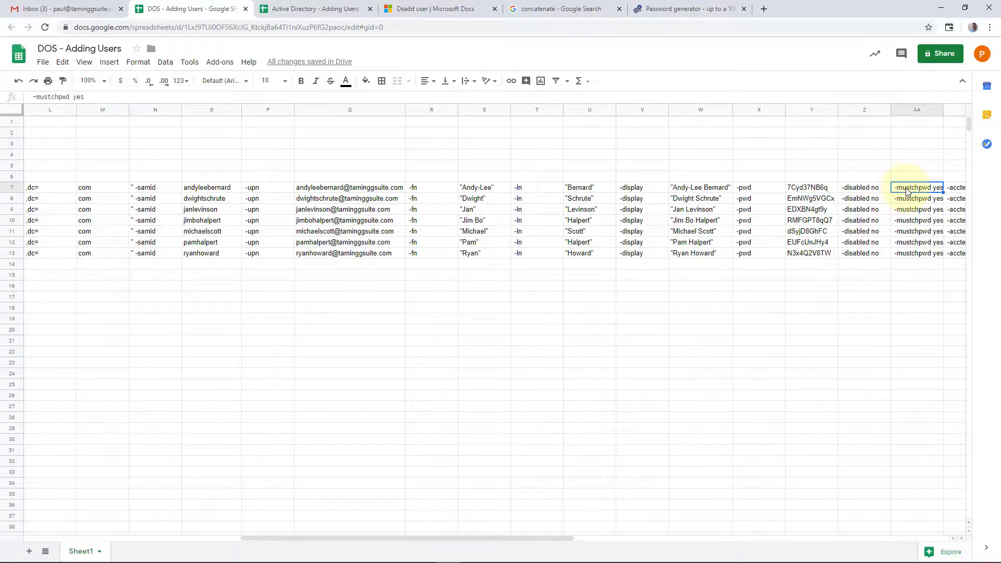
key(Right)
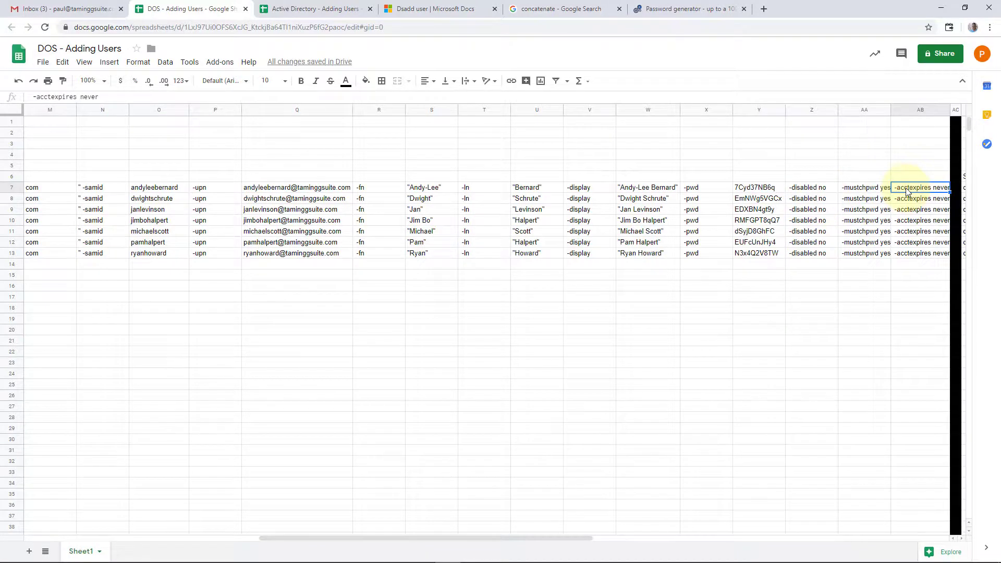
double_click(950, 110)
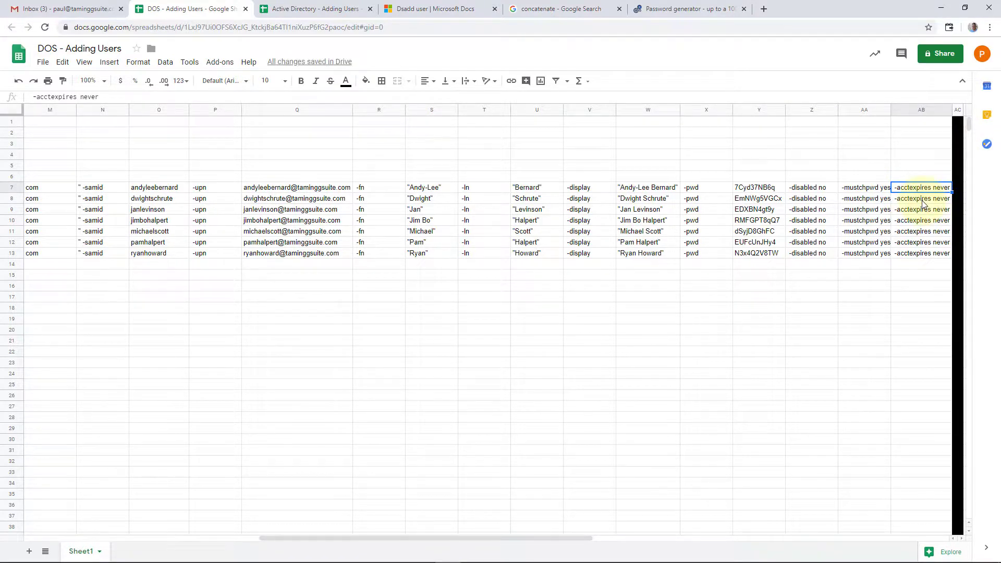
drag(808, 190, 917, 193)
key(ctrl+c)
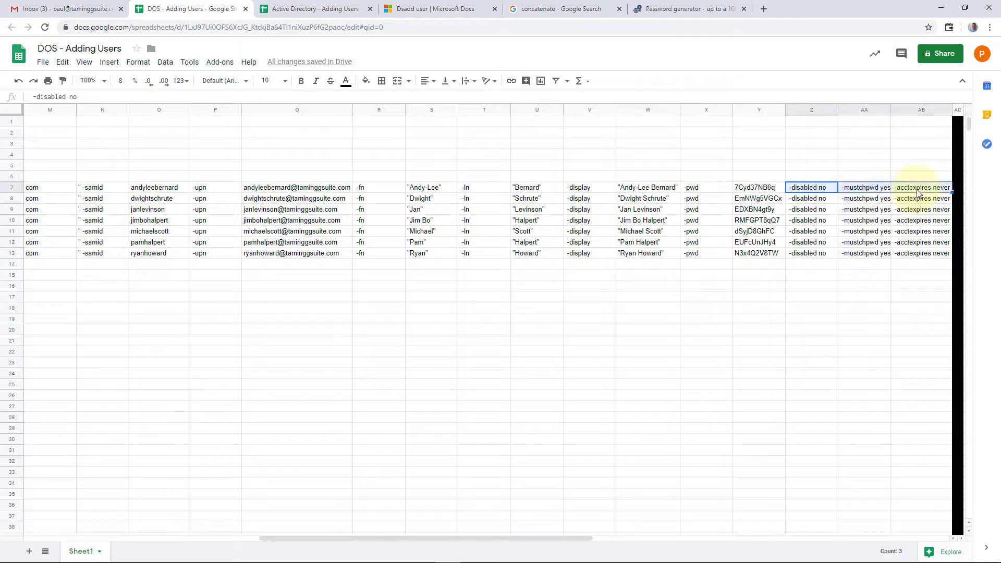
click(316, 9)
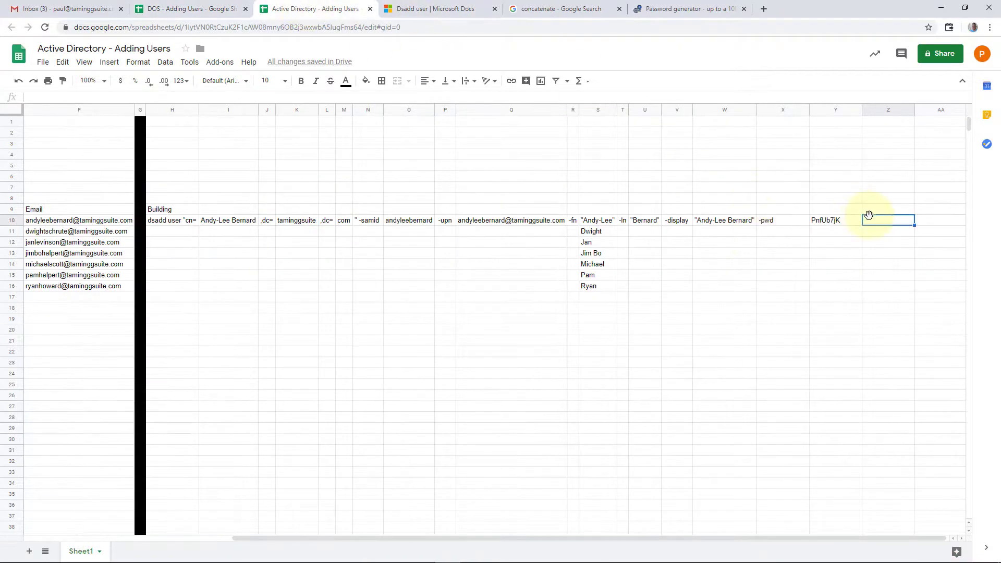
key(ctrl+v)
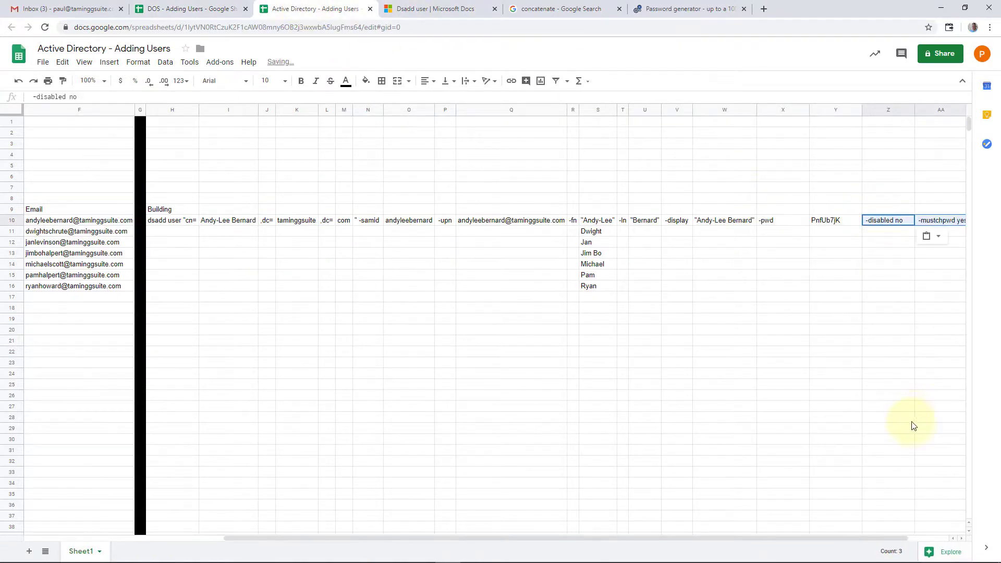